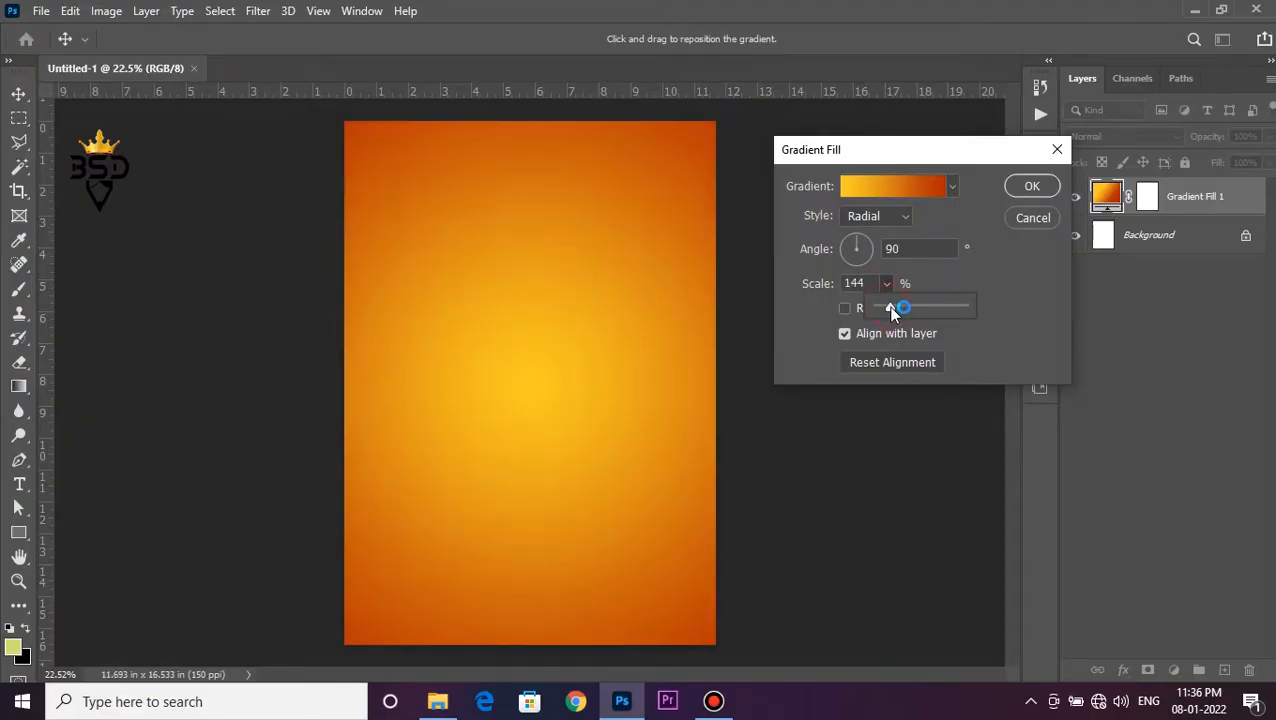
Reduce the radial gradient fill's scale to about 110% and apply the gradient.
text(110)
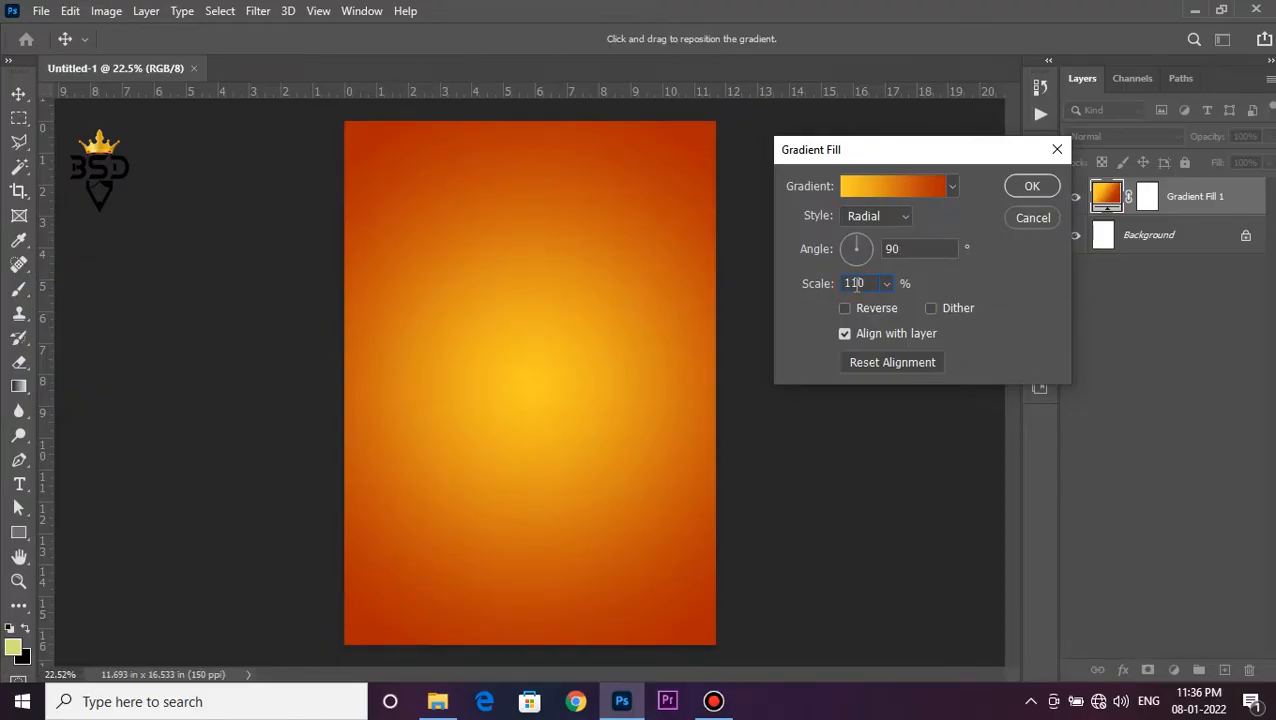
text(2)
click(1031, 186)
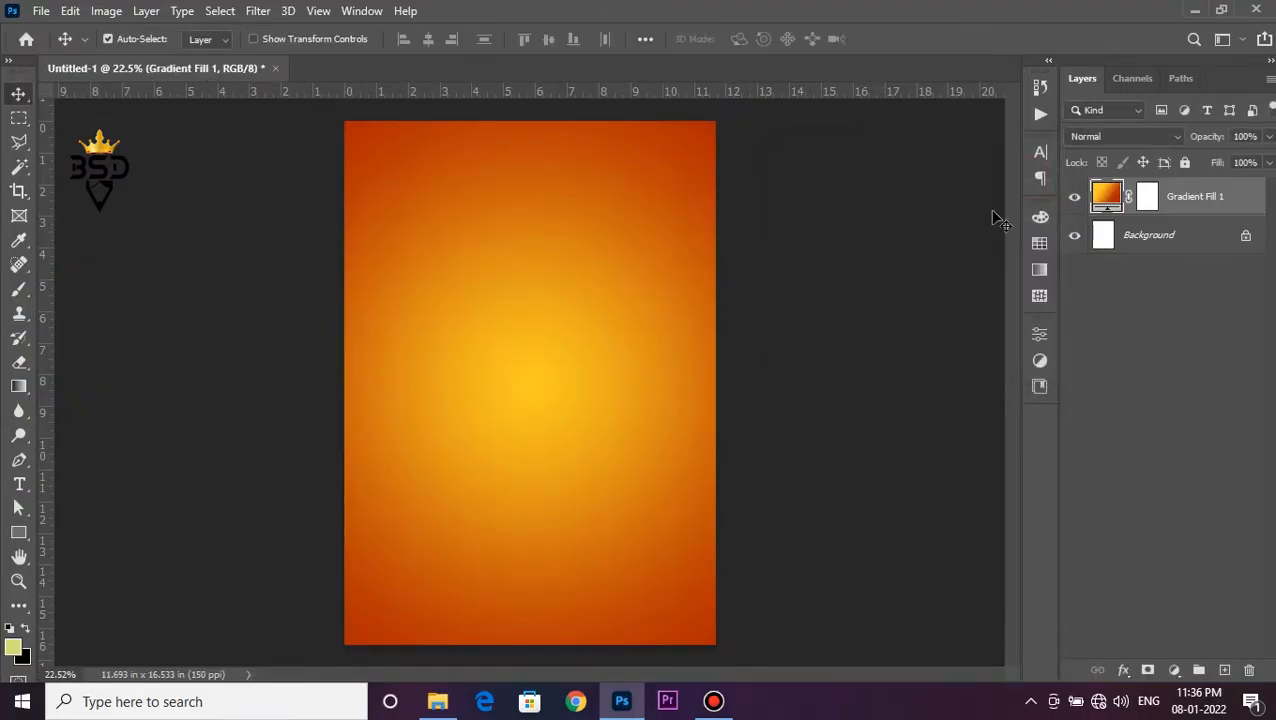
Place the 51tieShvYAL._AC_SL1376_ texture image from the Pongal 3d Poster folder above the gradient fill.
scroll(602, 324, down, 4)
scroll(566, 345, up, 3)
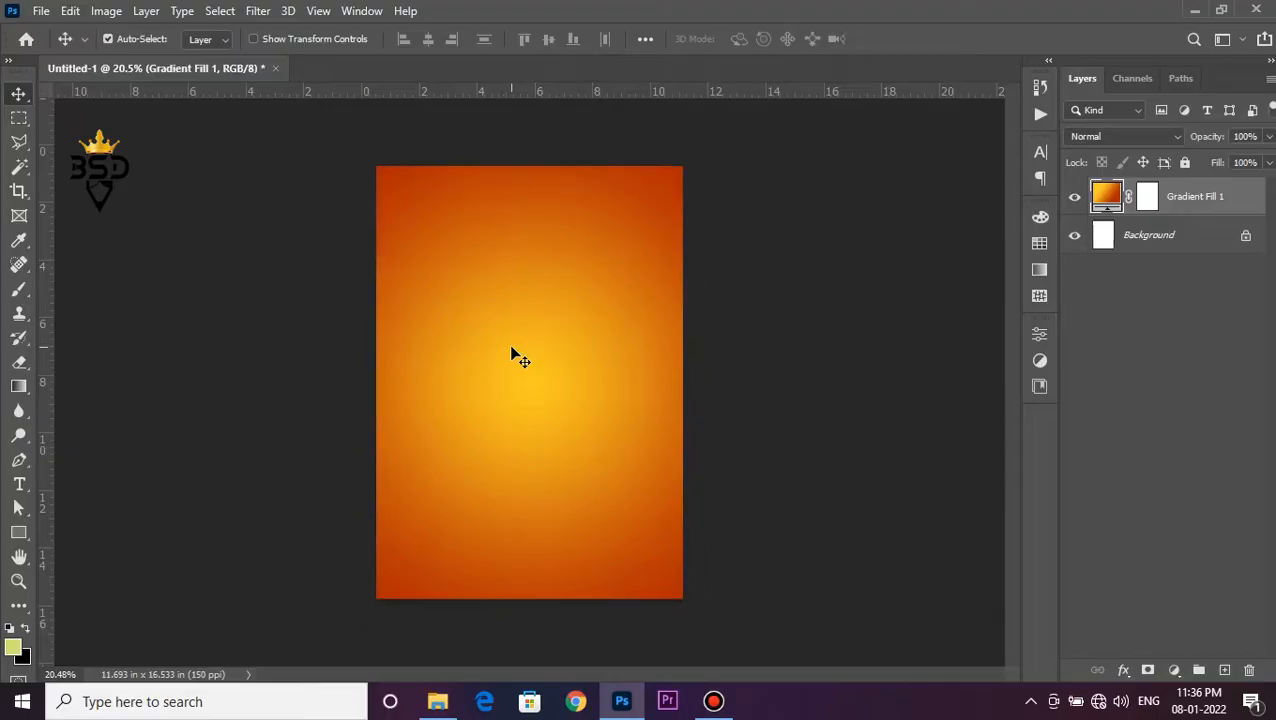
click(438, 701)
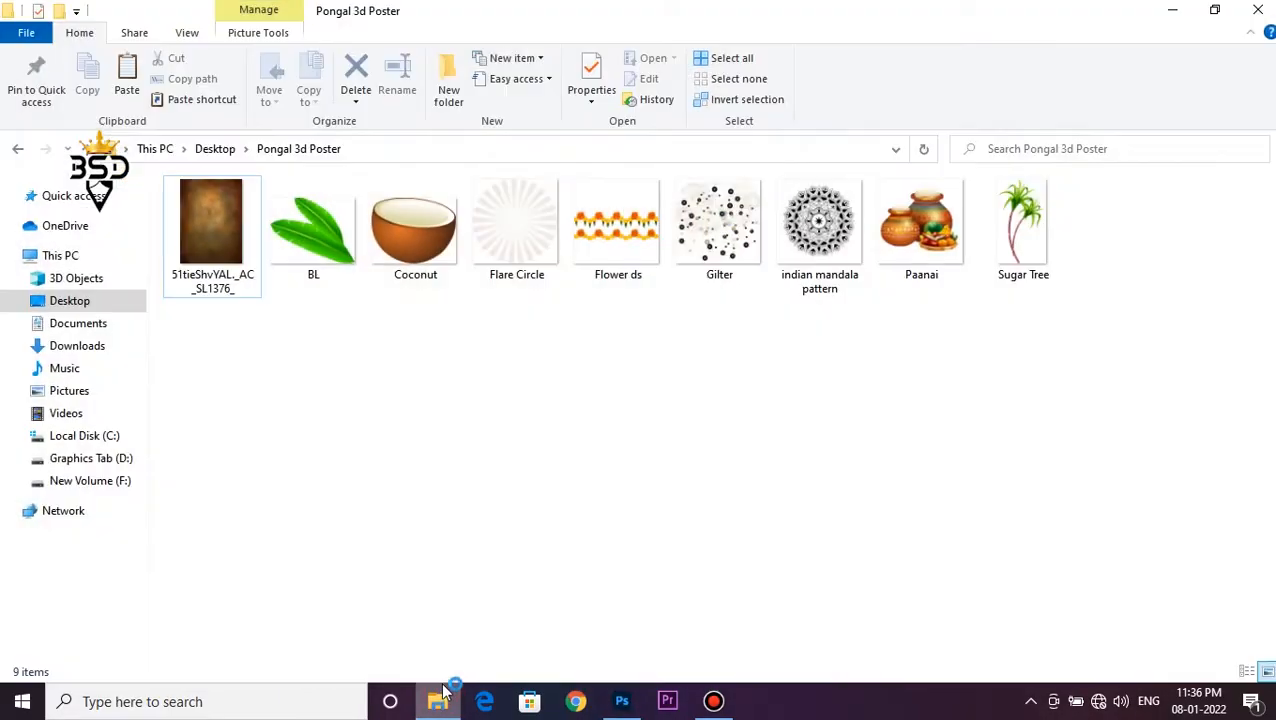
drag(213, 250, 599, 465)
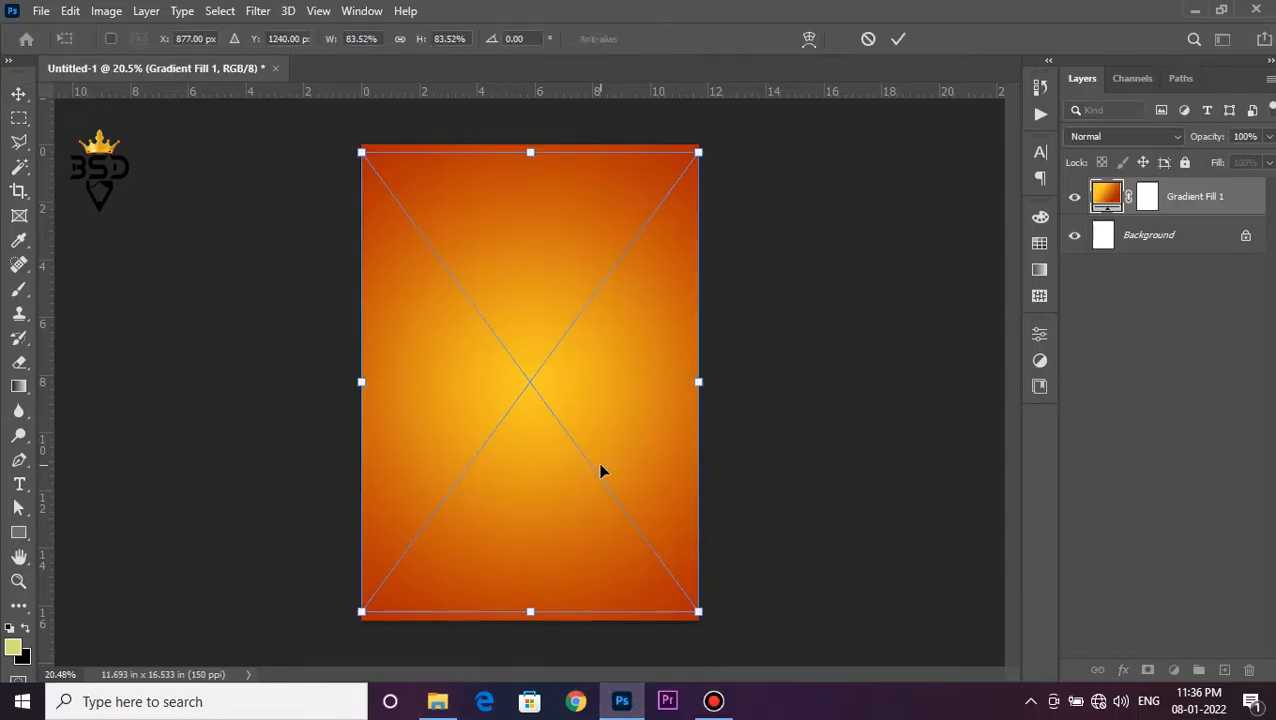
key(Return)
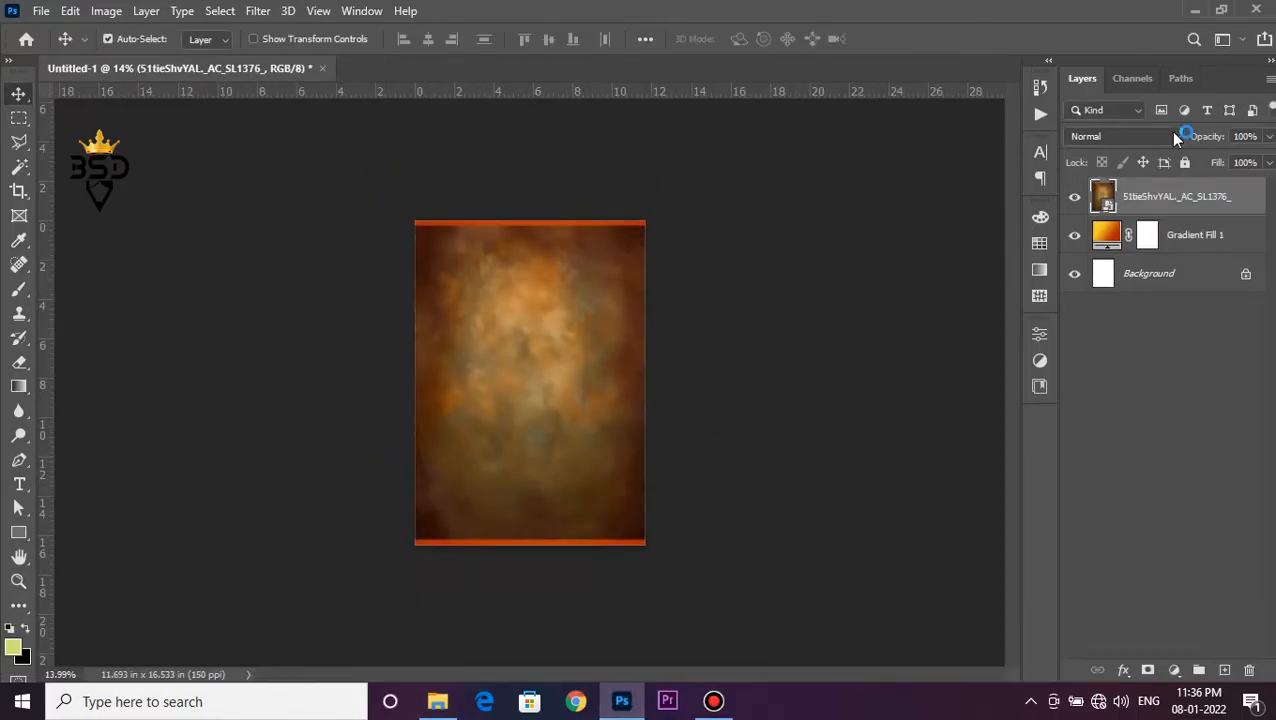
Set the texture layer's blend mode to Soft Light and enlarge it to cover the whole canvas.
click(1175, 138)
click(1088, 377)
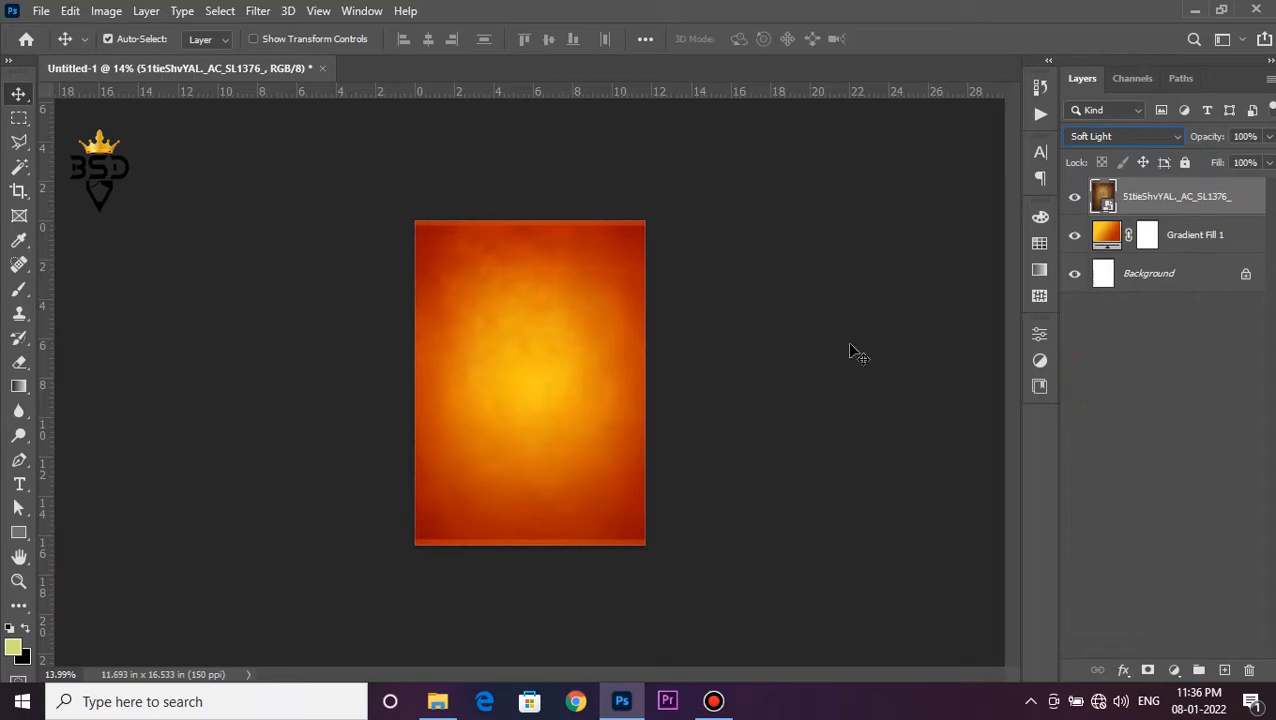
key(ctrl+t)
drag(646, 221, 675, 190)
key(Return)
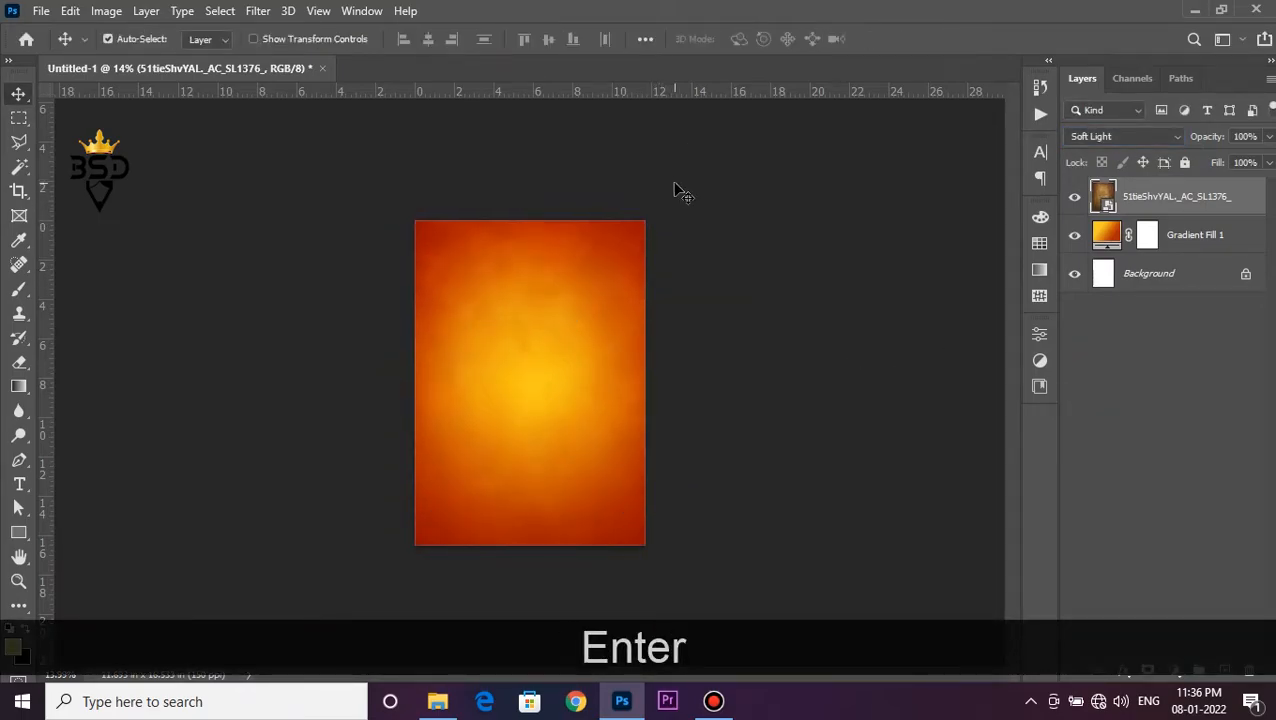
scroll(558, 379, up, 3)
scroll(556, 380, down, 2)
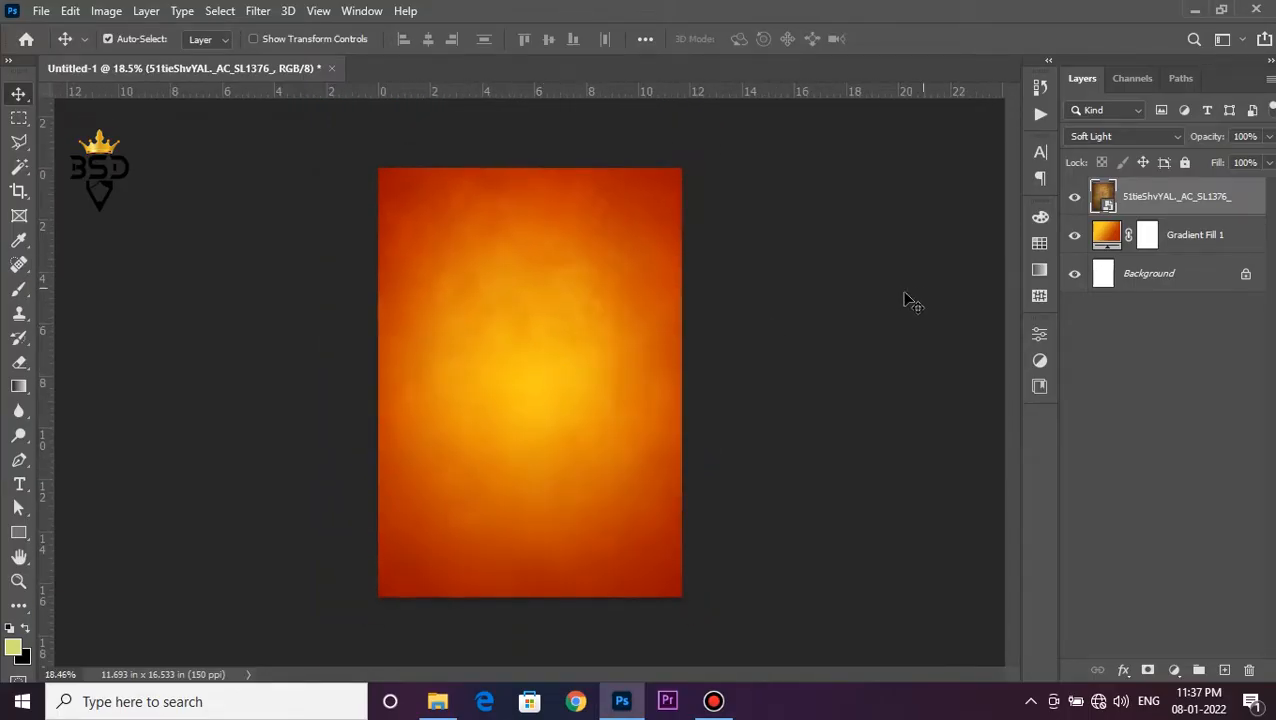
Place the Gilter image from the Pongal 3d Poster folder and enlarge it to about 18.7 in square around the canvas.
scroll(660, 345, down, 1)
click(440, 701)
click(707, 240)
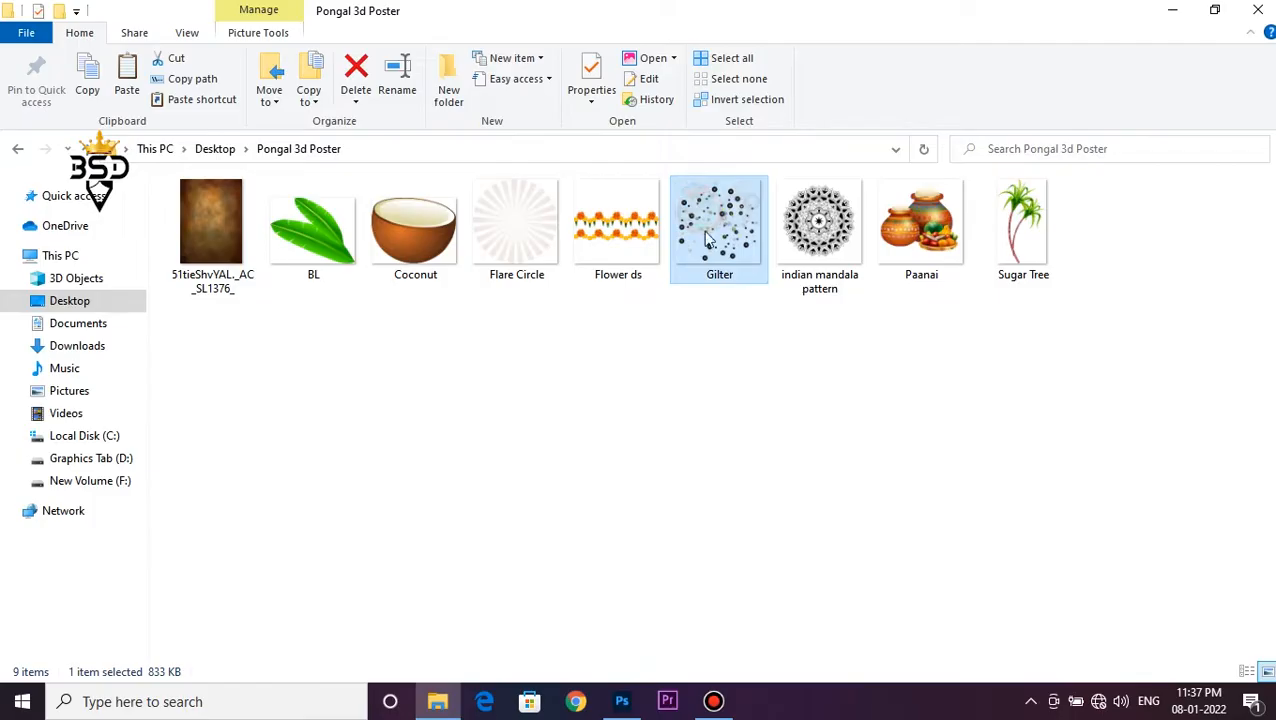
drag(735, 258, 558, 452)
scroll(556, 442, down, 3)
drag(580, 336, 680, 231)
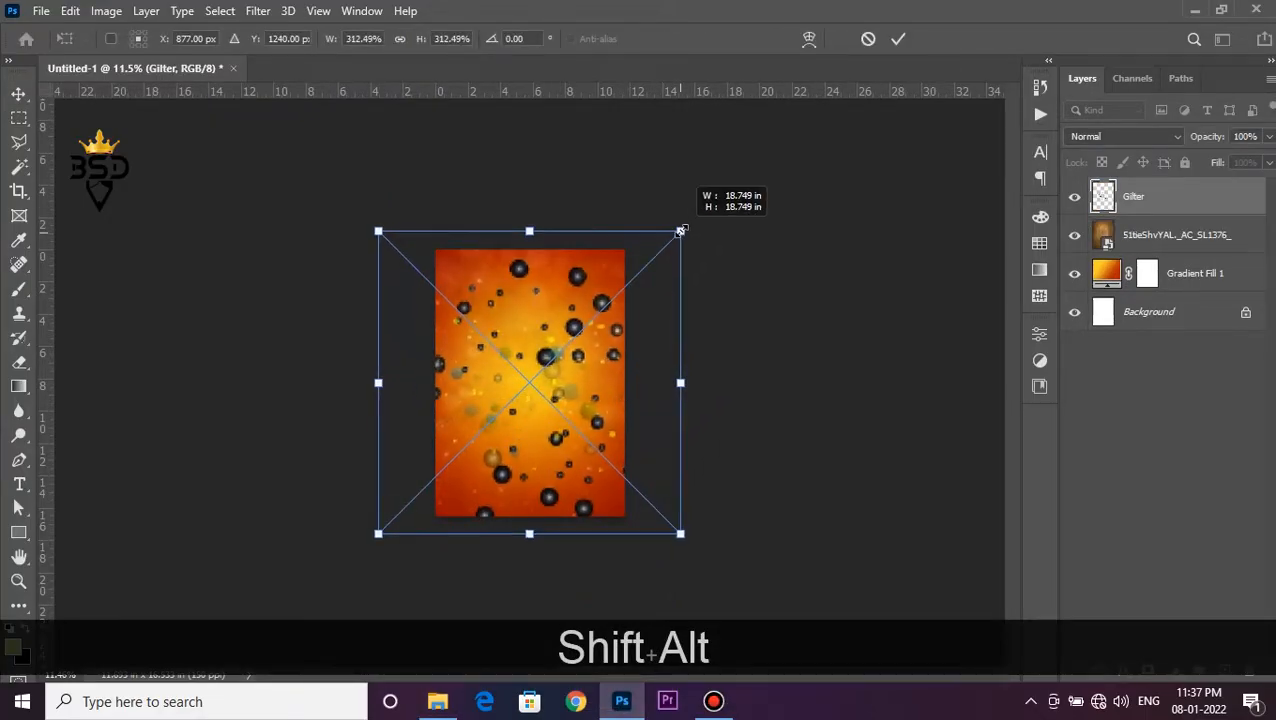
key(Return)
Set the Gilter layer's blend mode to Screen and enlarge it to about 427% so it extends well beyond the poster.
click(1120, 136)
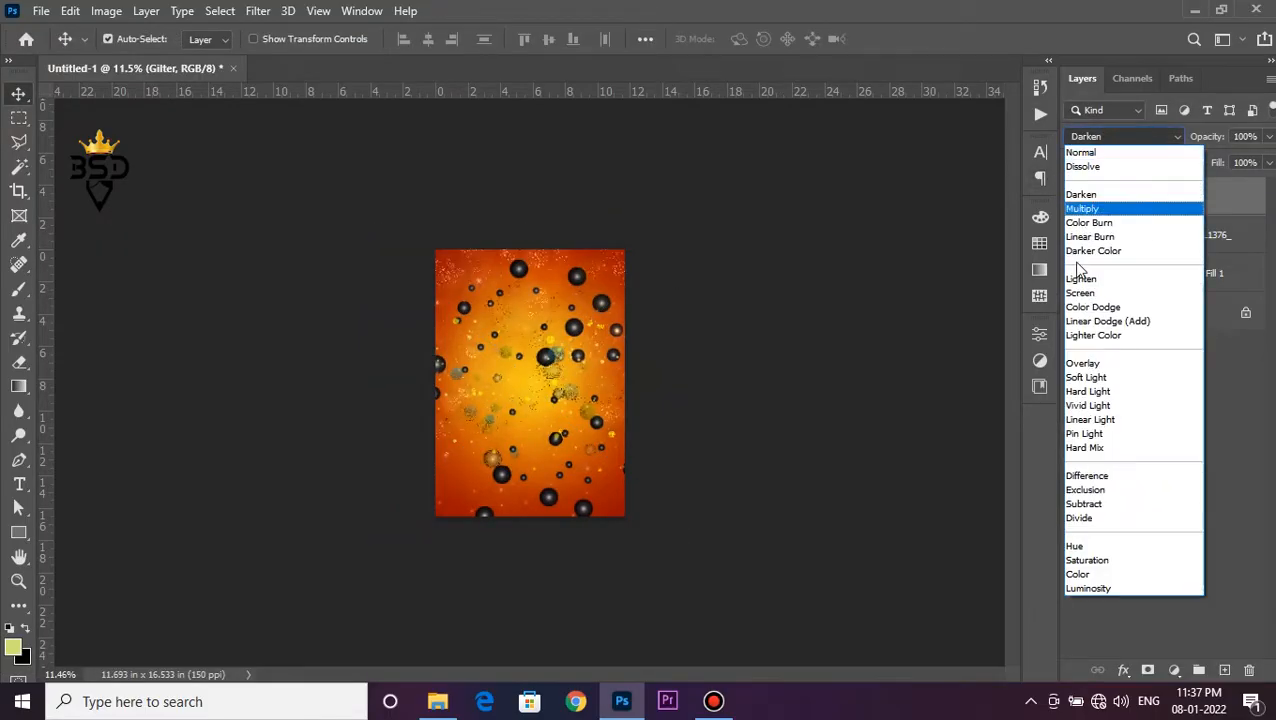
click(1079, 293)
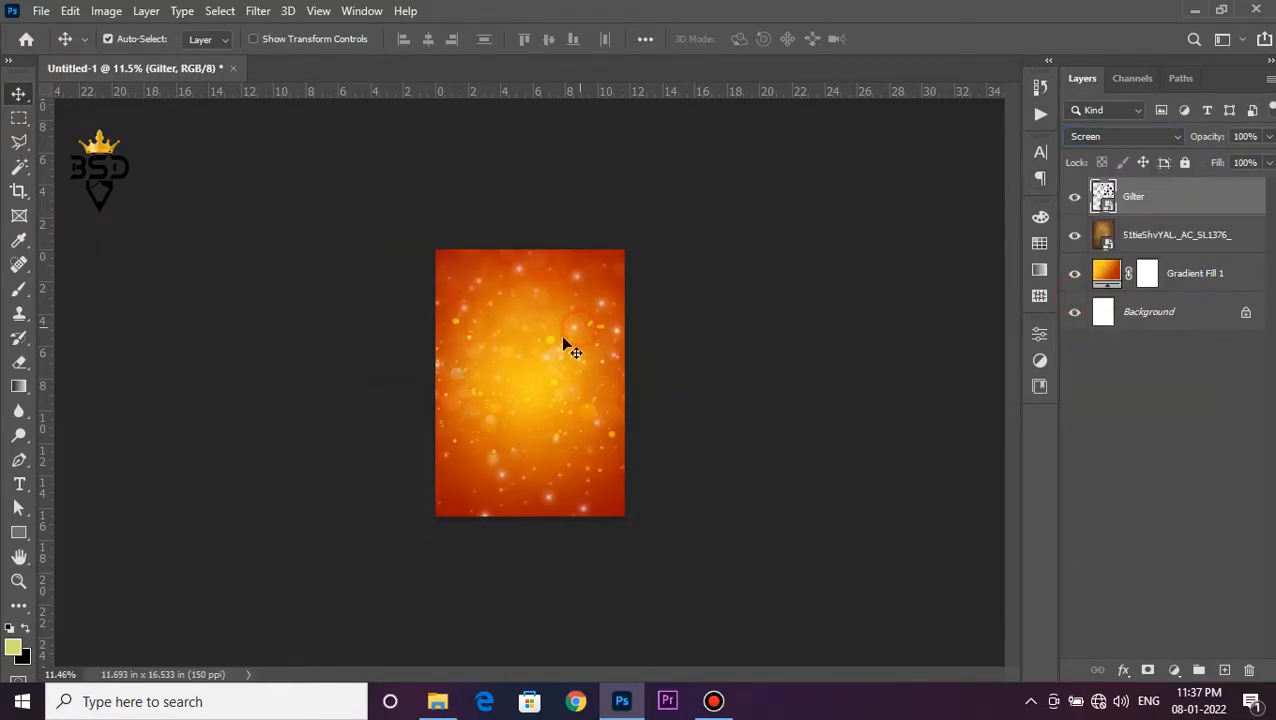
scroll(560, 337, up, 3)
key(ctrl+t)
scroll(560, 337, down, 2)
drag(693, 217, 772, 150)
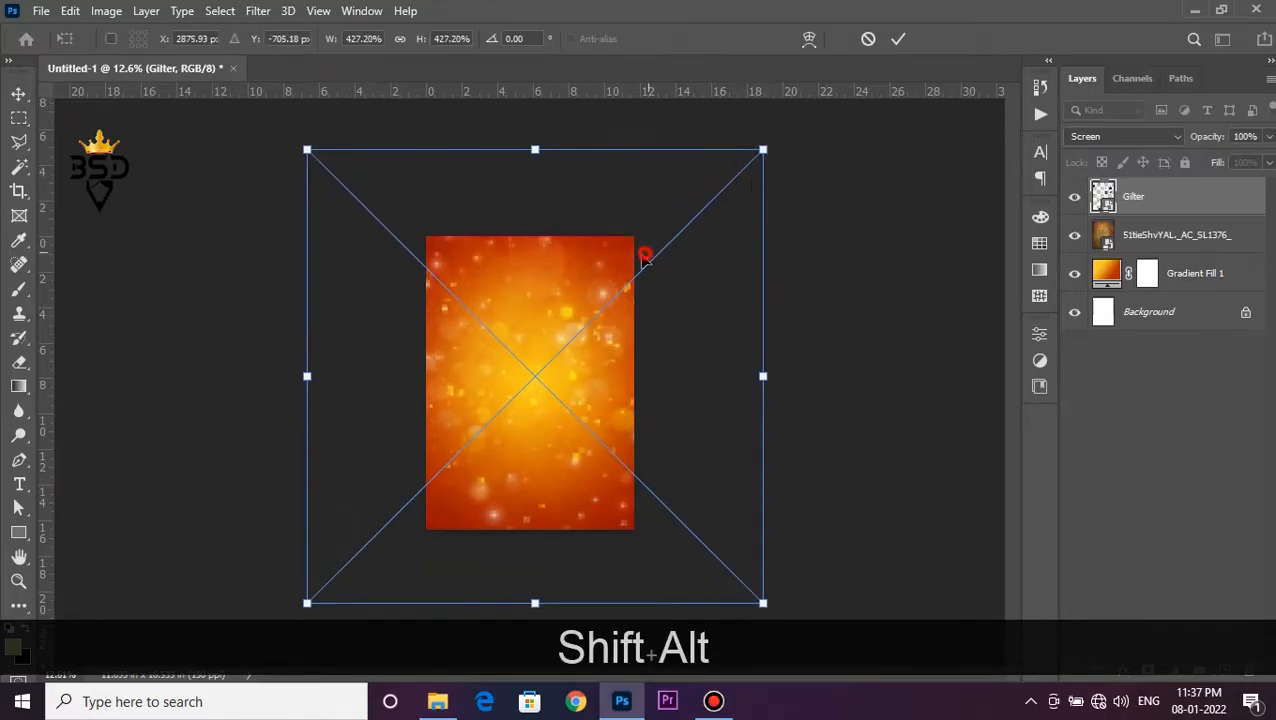
key(Return)
Lower the Gilter layer's opacity to 78%.
scroll(598, 330, up, 2)
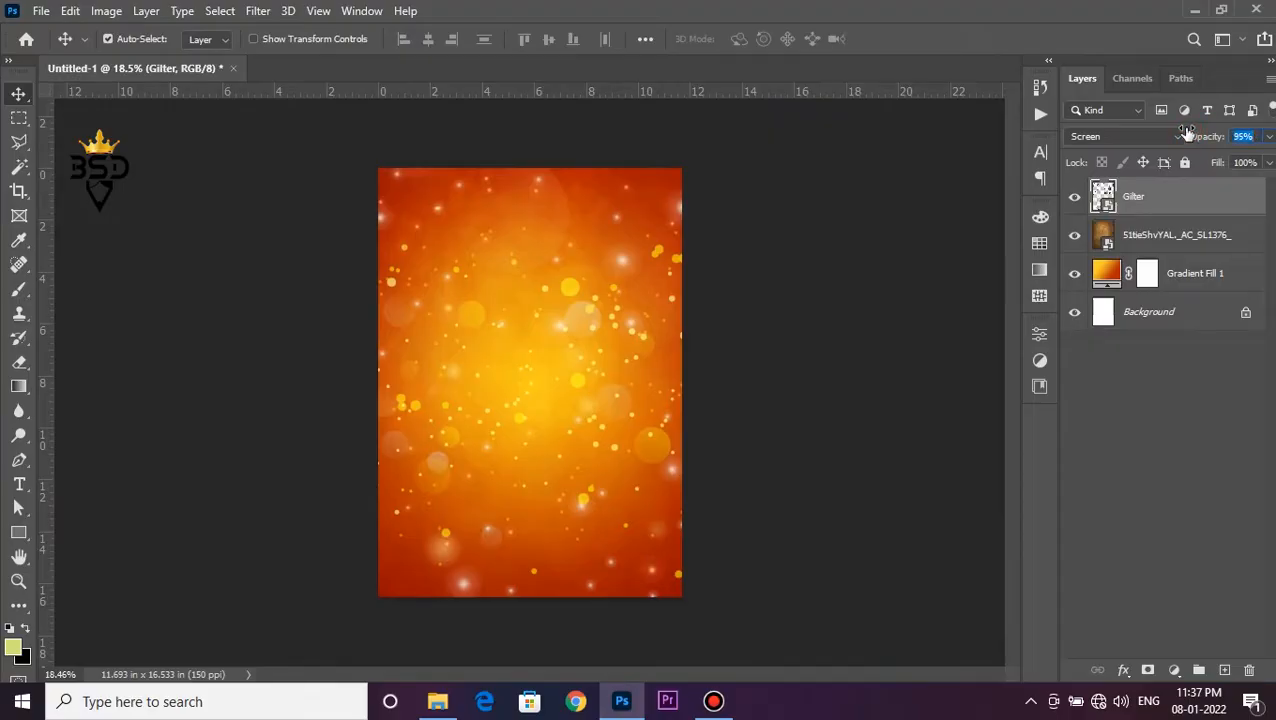
click(1188, 240)
click(1165, 198)
scroll(601, 305, down, 1)
scroll(595, 310, up, 1)
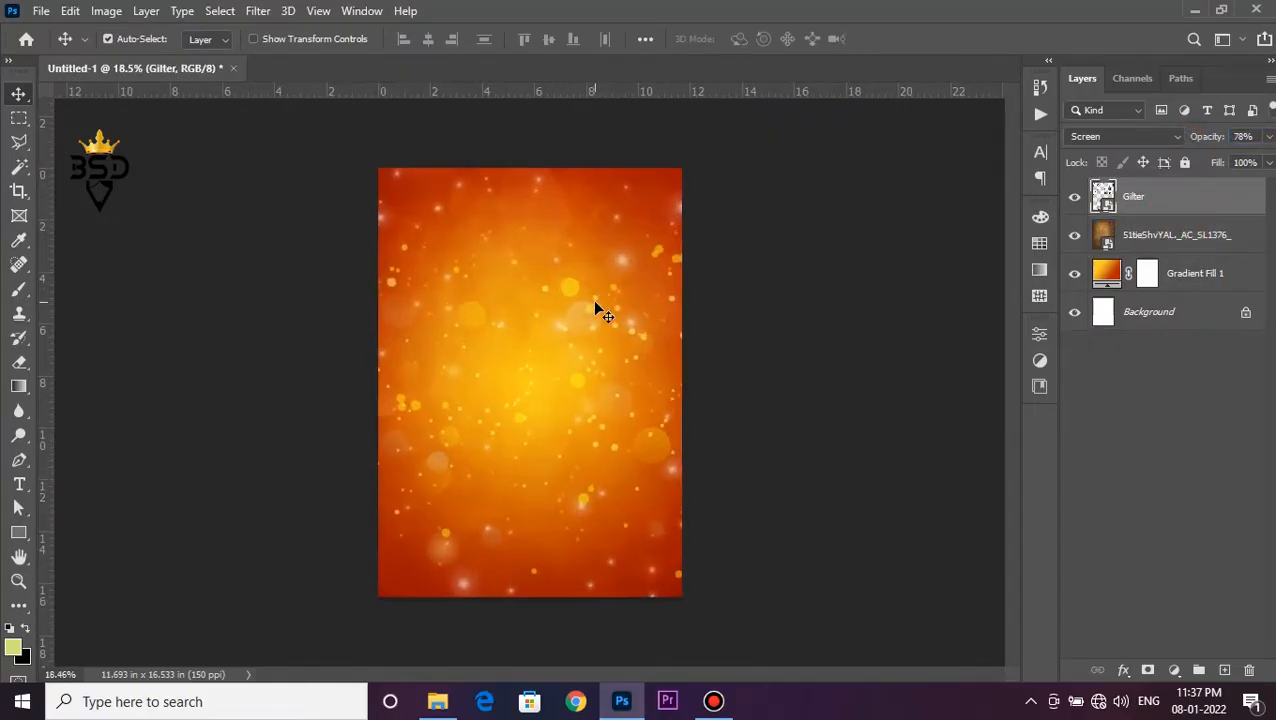
scroll(584, 296, up, 1)
key(space)
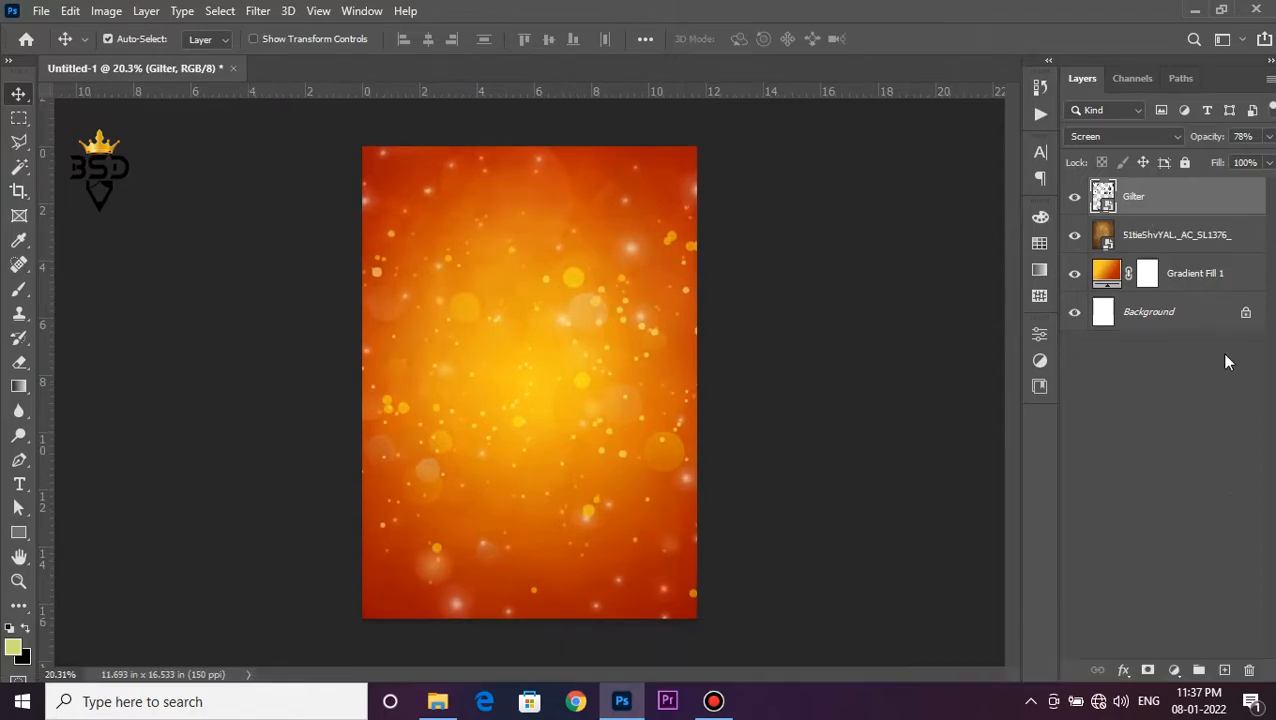
Add a layer above the texture image and paint a soft glow with a 1600 px brush at the poster's centre, using yellow sampled there.
click(1181, 235)
click(1222, 669)
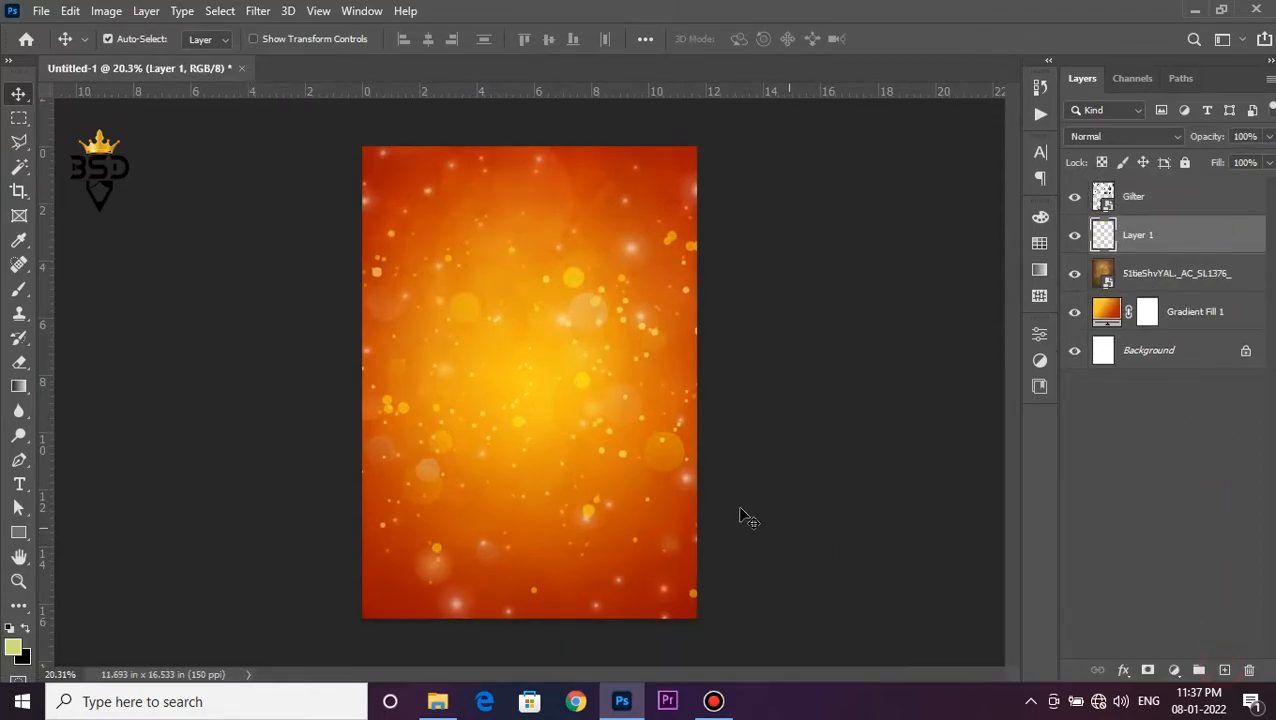
key(b)
key(bracketright)
key(bracketright)
key(bracketright)
key(bracketright)
key(bracketright)
key(bracketright)
key(bracketright)
key(bracketright)
key(bracketright)
key(bracketright)
key(bracketright)
key(bracketright)
key(bracketright)
key(bracketright)
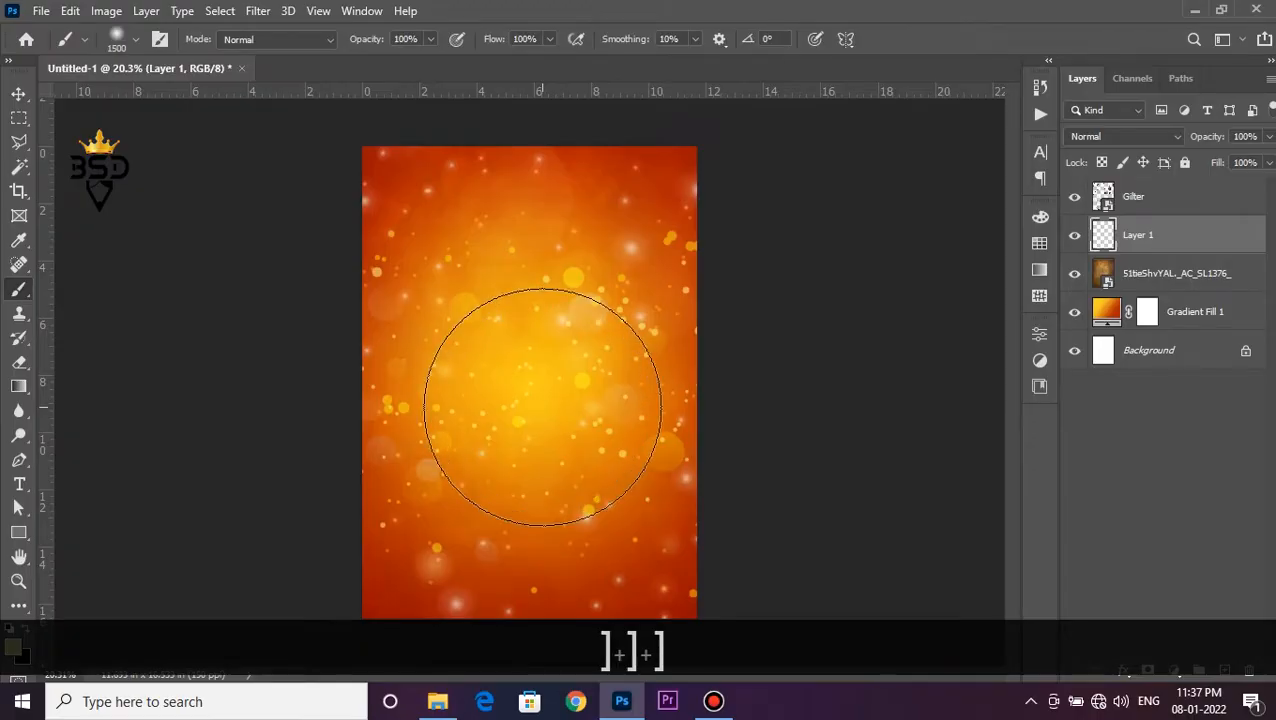
key(bracketleft)
key(alt)
alt+click(538, 377)
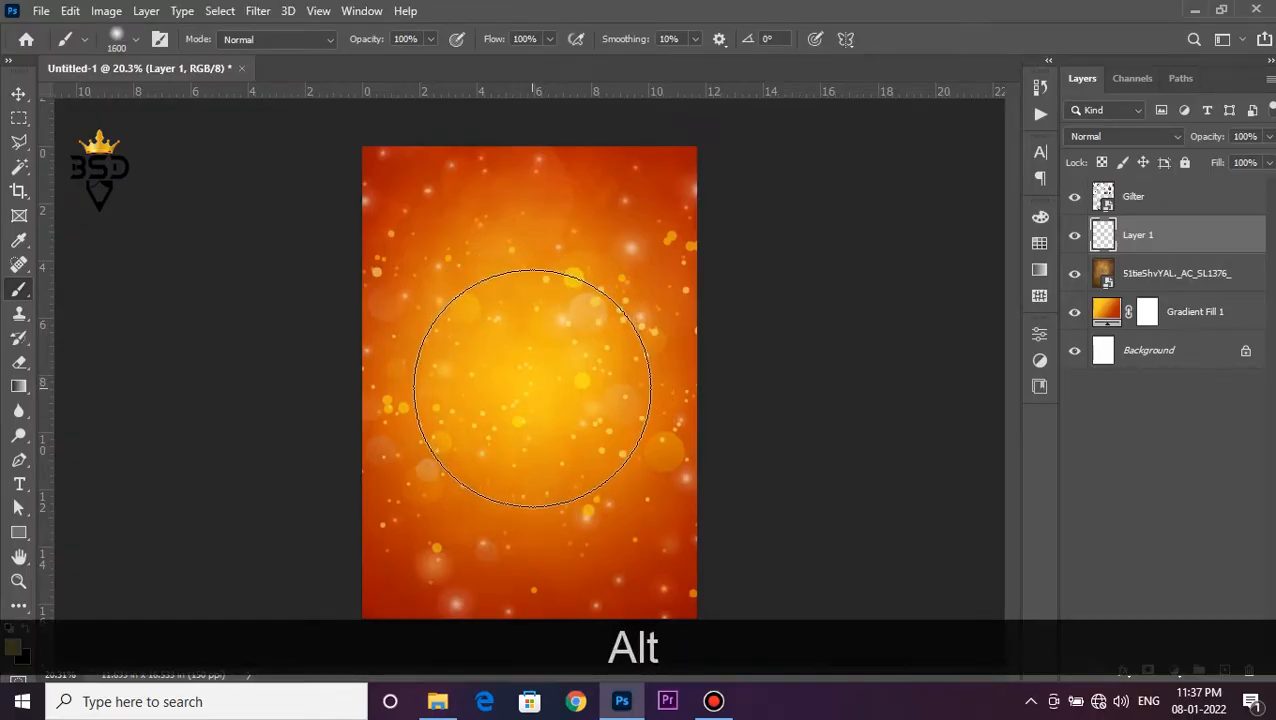
click(527, 395)
key(v)
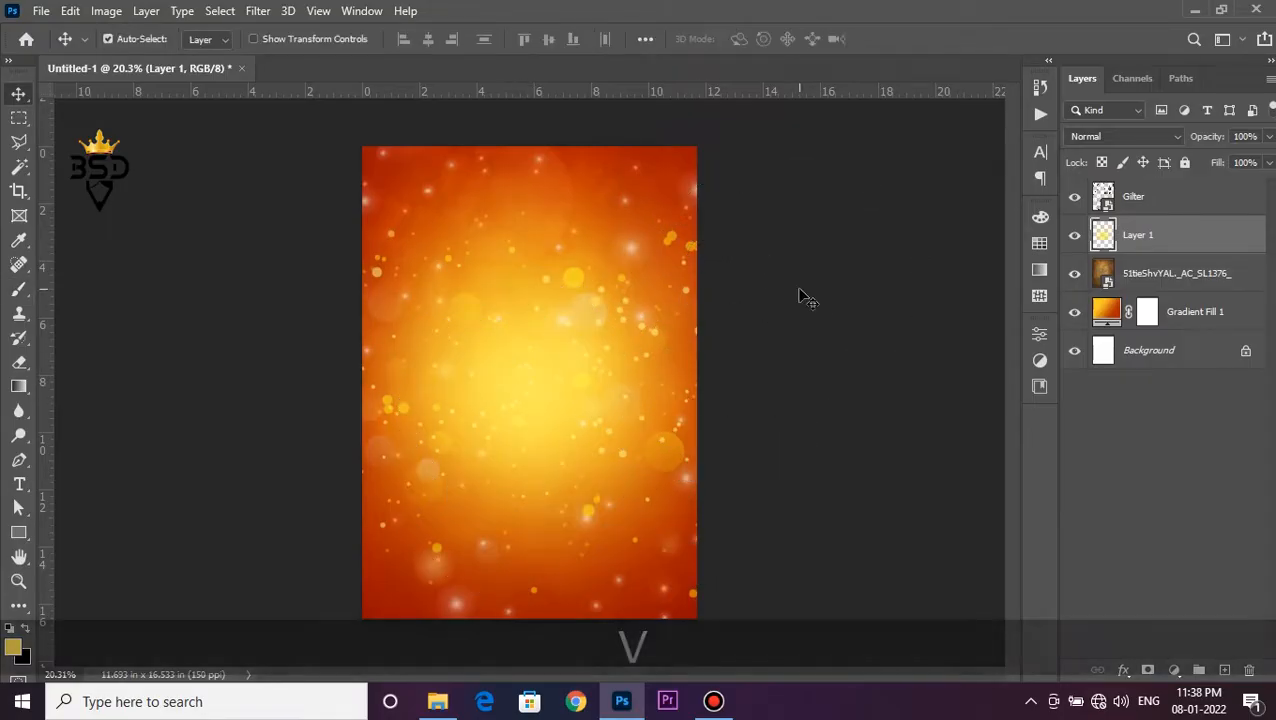
scroll(588, 345, down, 1)
scroll(588, 345, up, 1)
Draw a rectangle about 7 × 13.2 in above the Gilter layer, starting just above the canvas's upper edge.
click(1196, 200)
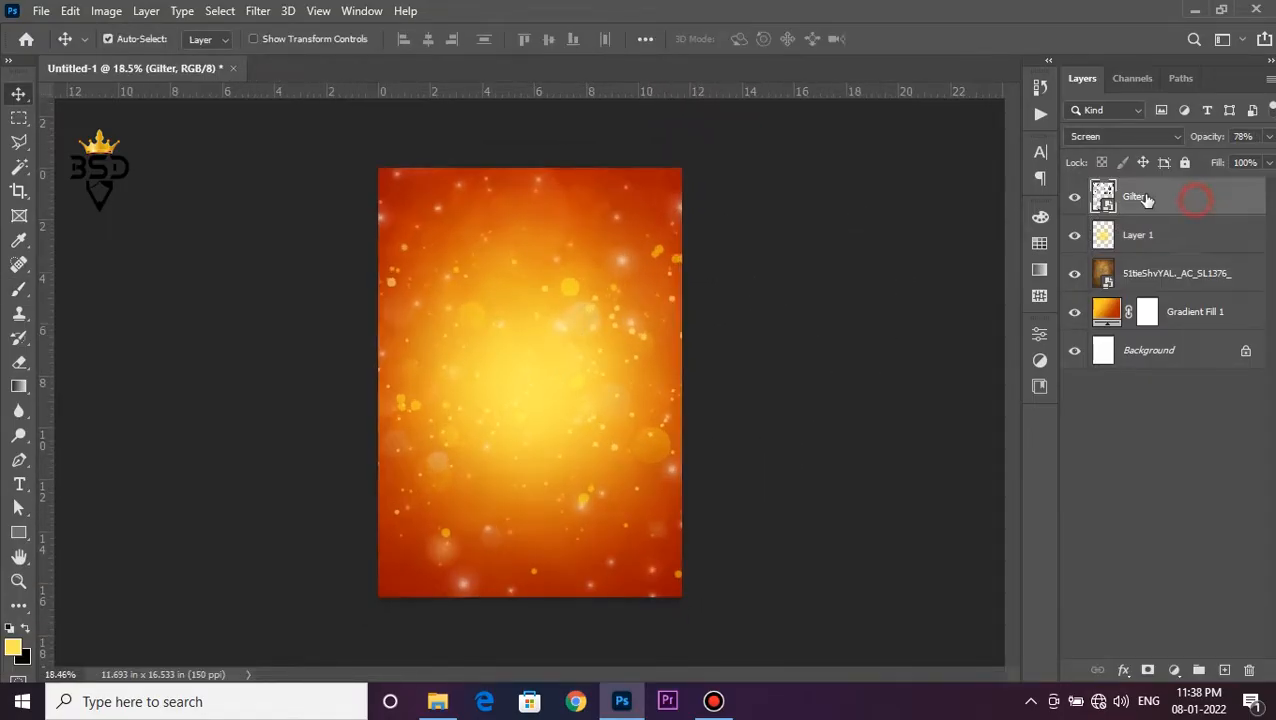
click(19, 534)
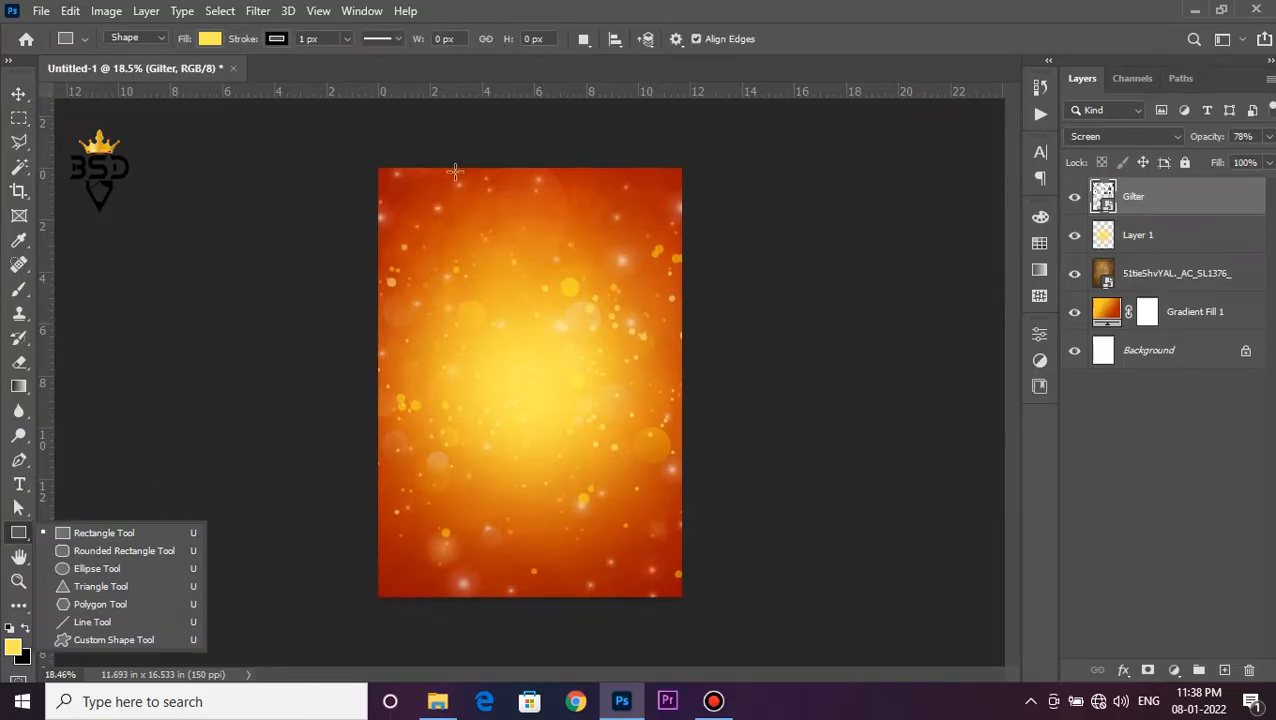
drag(436, 156, 617, 498)
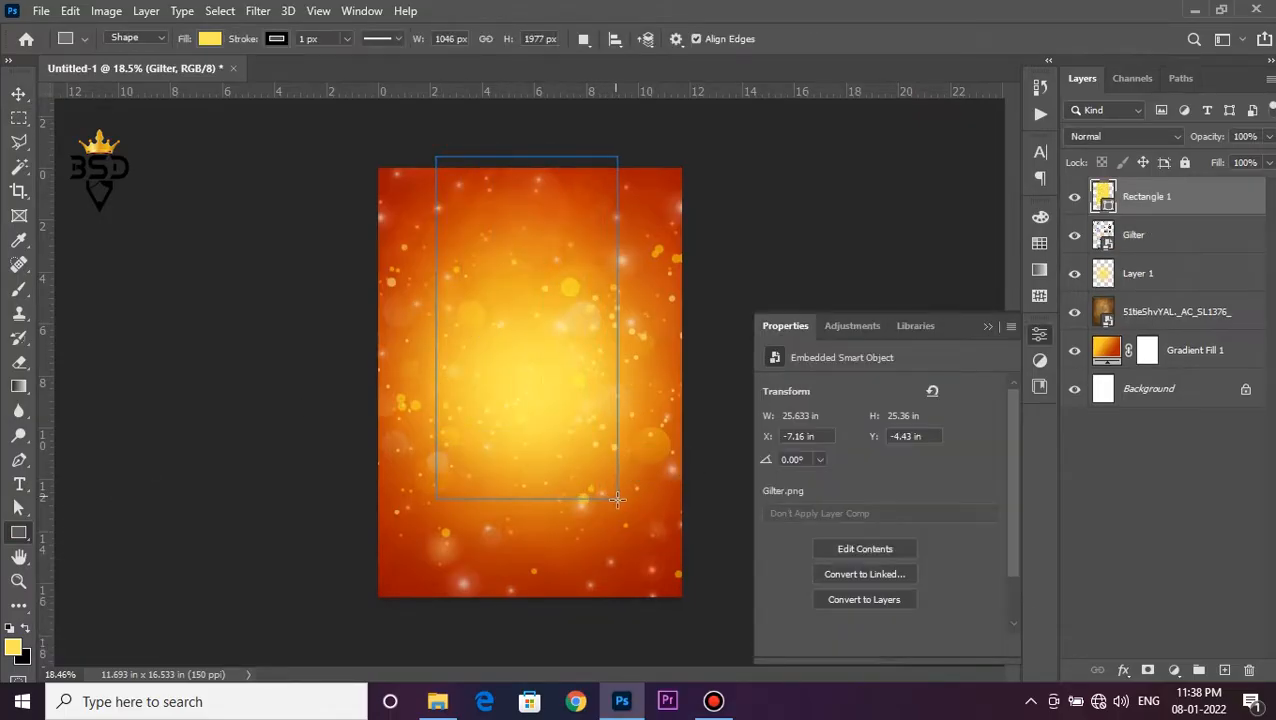
scroll(600, 422, up, 1)
key(v)
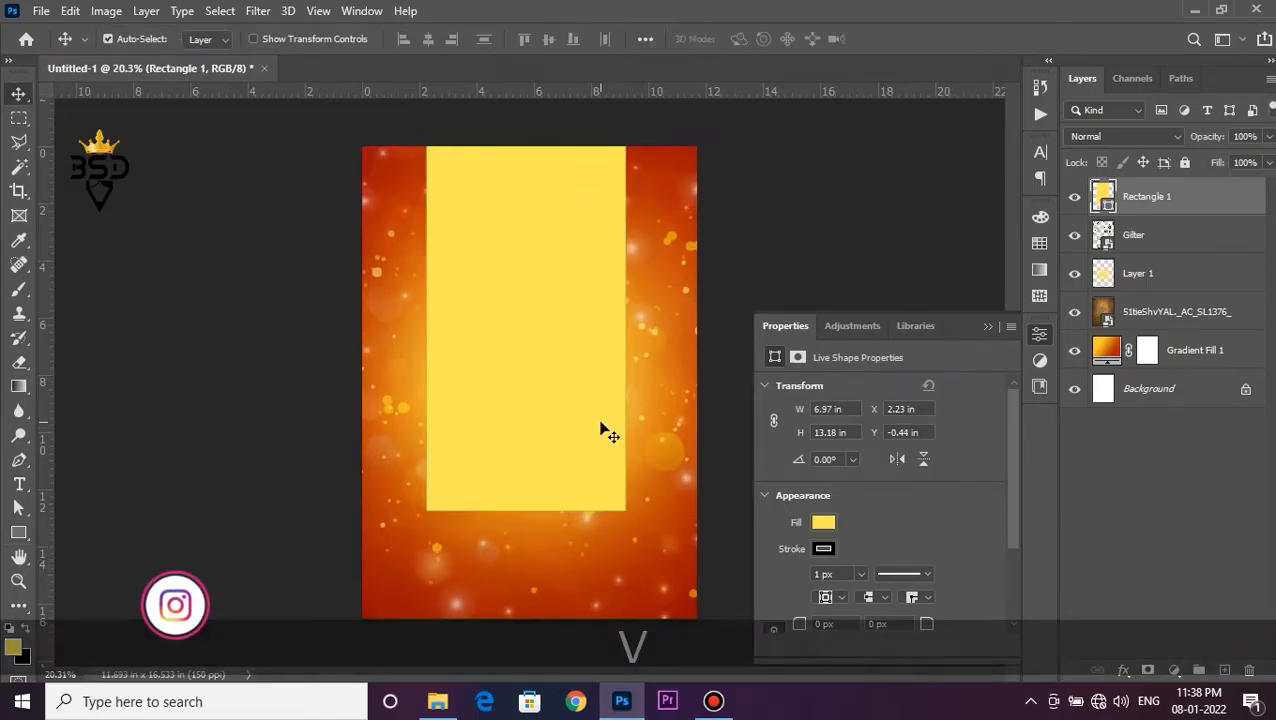
Change the rectangle's fill to the light orange f9b54c and remove its stroke.
double_click(1106, 197)
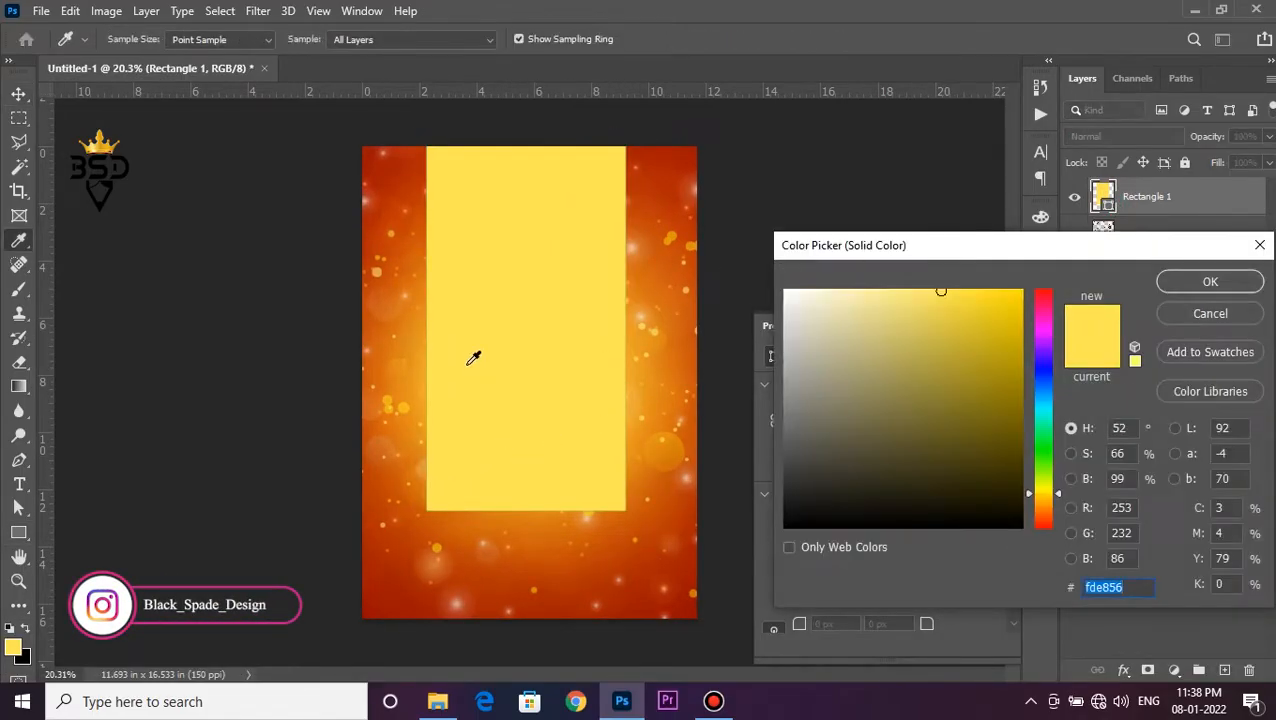
click(423, 331)
click(946, 293)
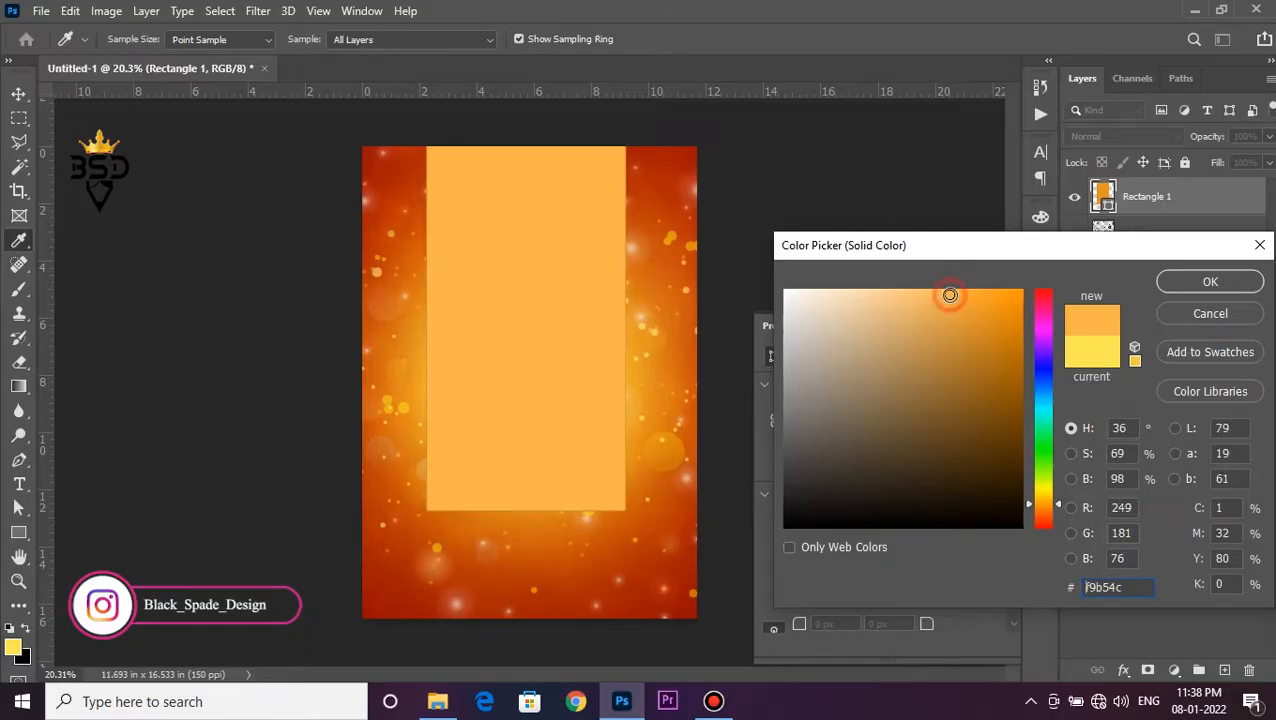
click(1188, 279)
click(823, 548)
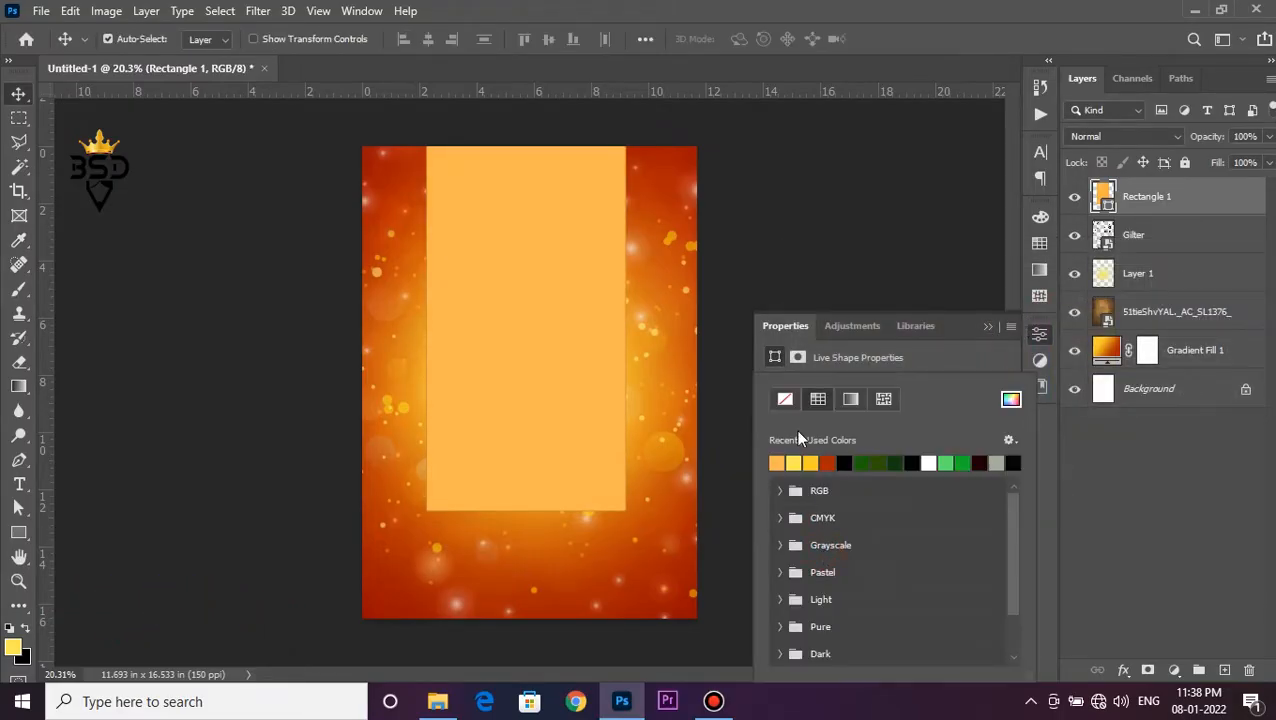
click(958, 356)
click(988, 327)
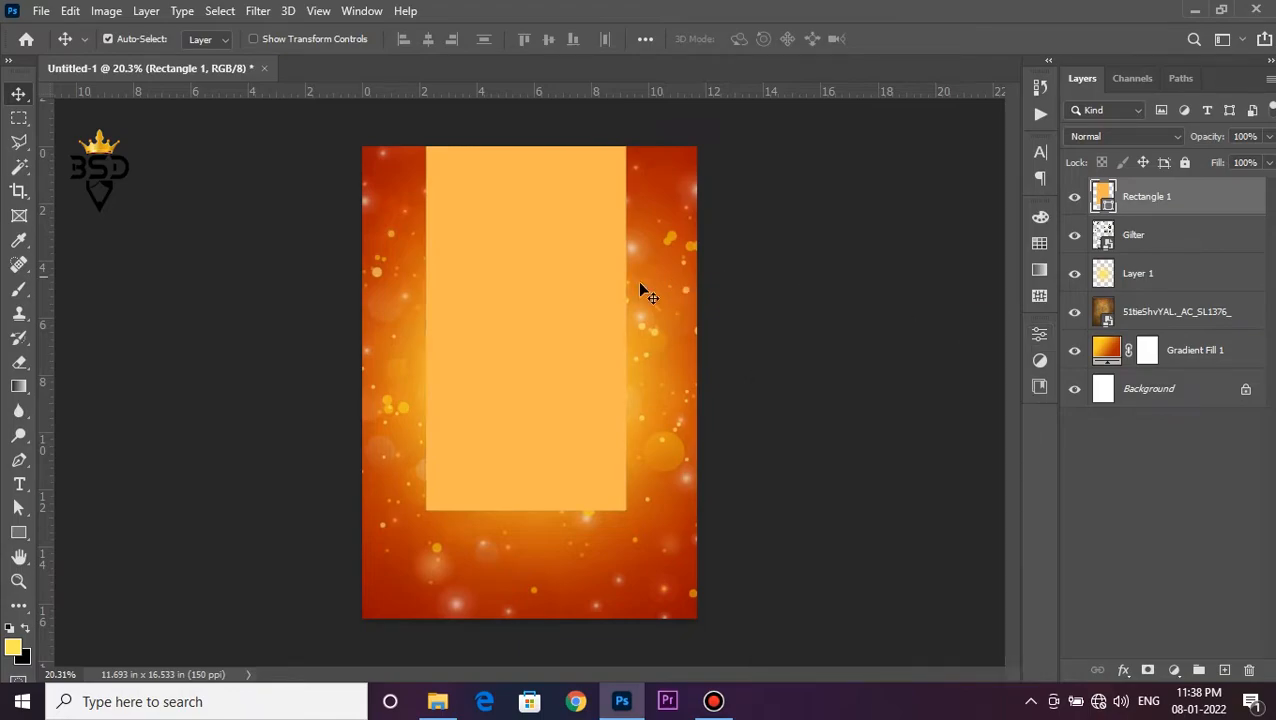
Widen the rectangle slightly on both sides from its centre, keeping its height.
key(ctrl+t)
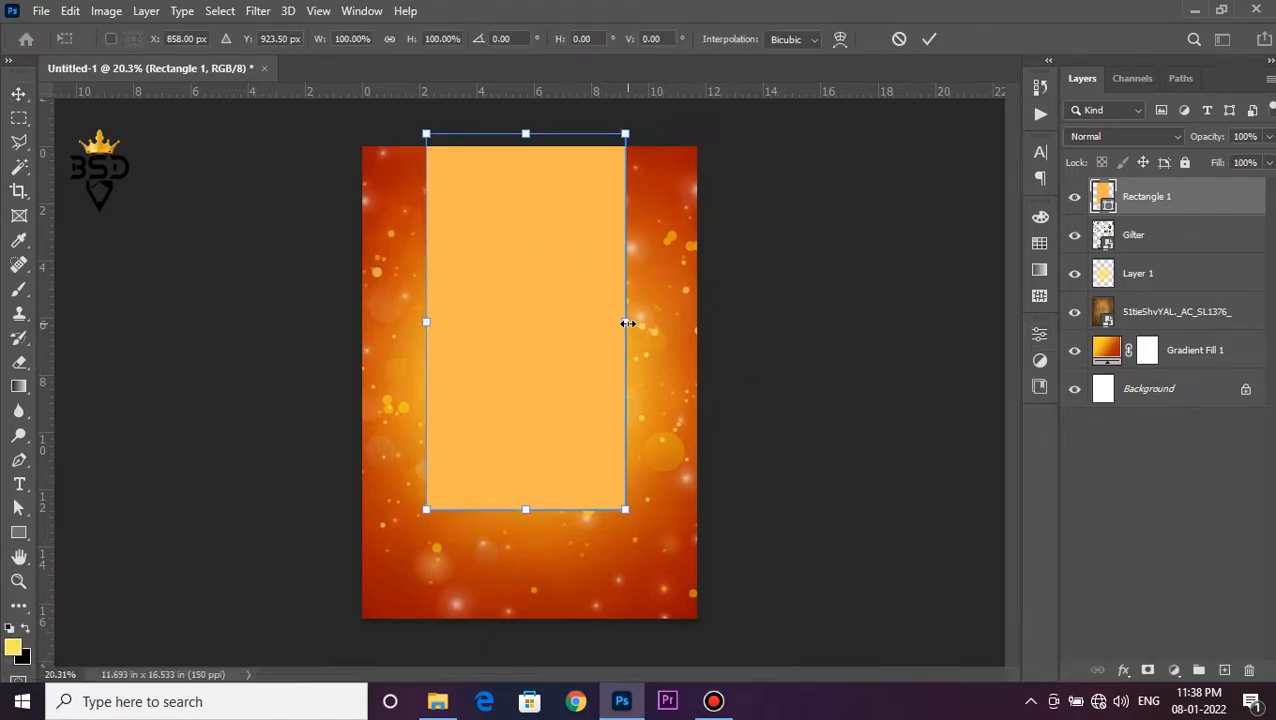
drag(626, 323, 636, 321)
key(Return)
scroll(538, 456, down, 1)
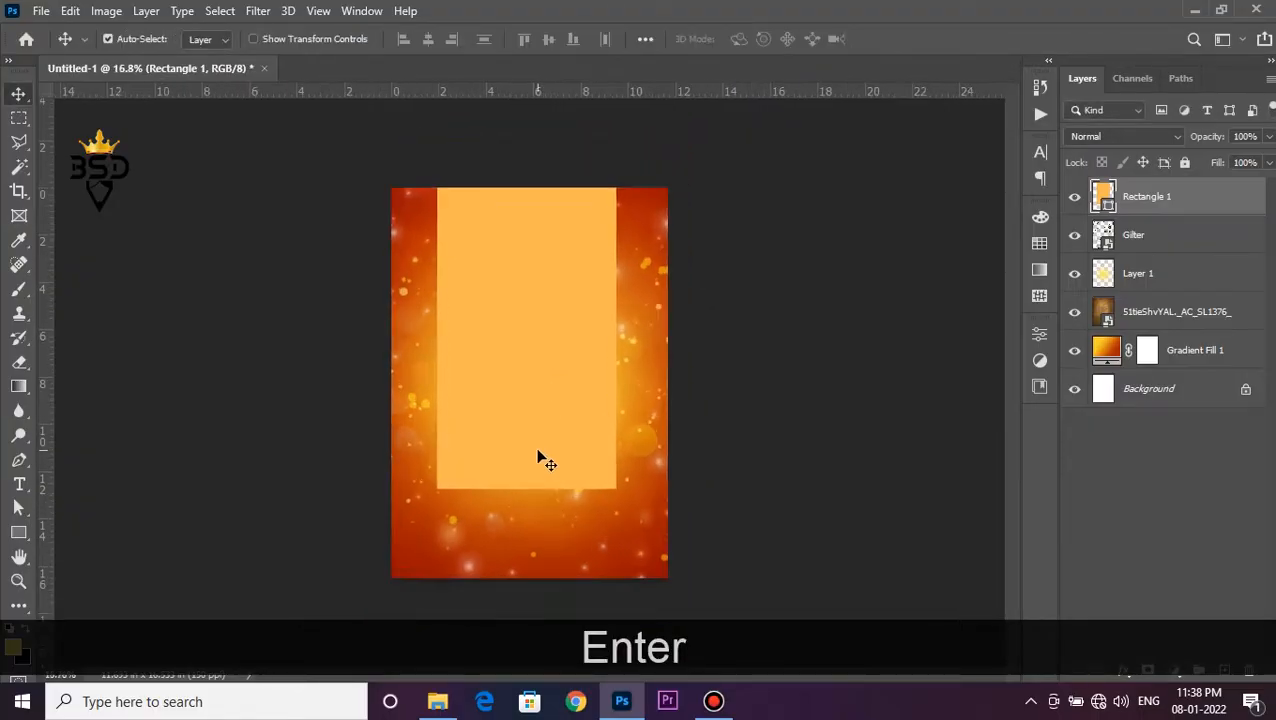
Reduce the Gilter layer's opacity to 56%.
scroll(535, 456, up, 2)
key(space)
drag(533, 456, 573, 335)
click(1130, 240)
click(1200, 137)
drag(1196, 140, 1189, 141)
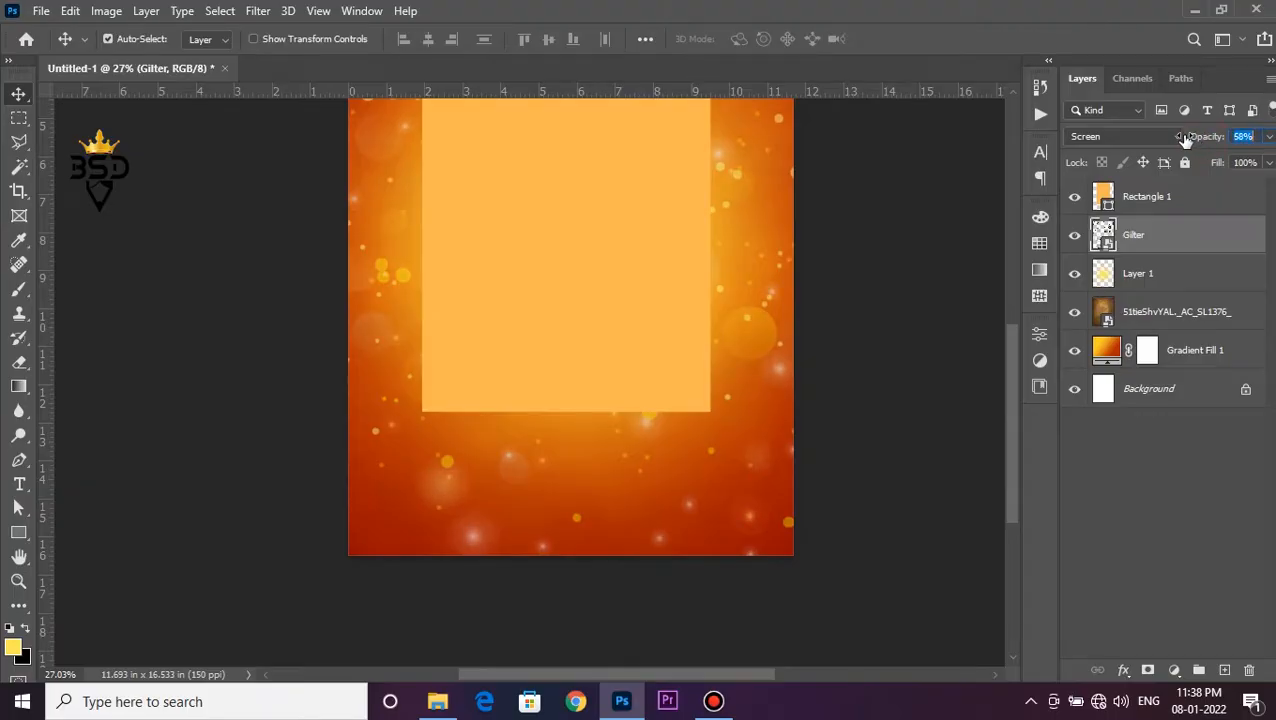
scroll(660, 355, down, 1)
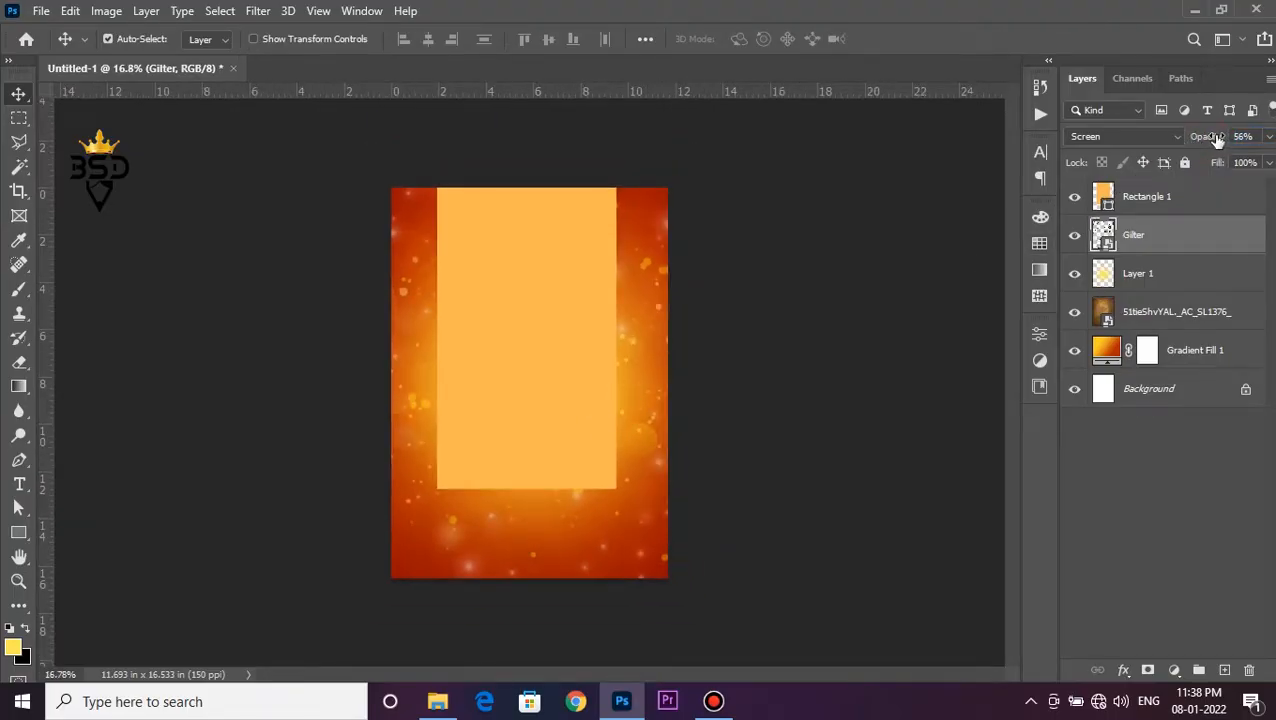
Enlarge the Gilter layer further so its sparkles spread more widely around the rectangle.
key(ctrl+t)
scroll(710, 240, down, 1)
drag(716, 194, 790, 162)
key(Return)
scroll(950, 237, up, 1)
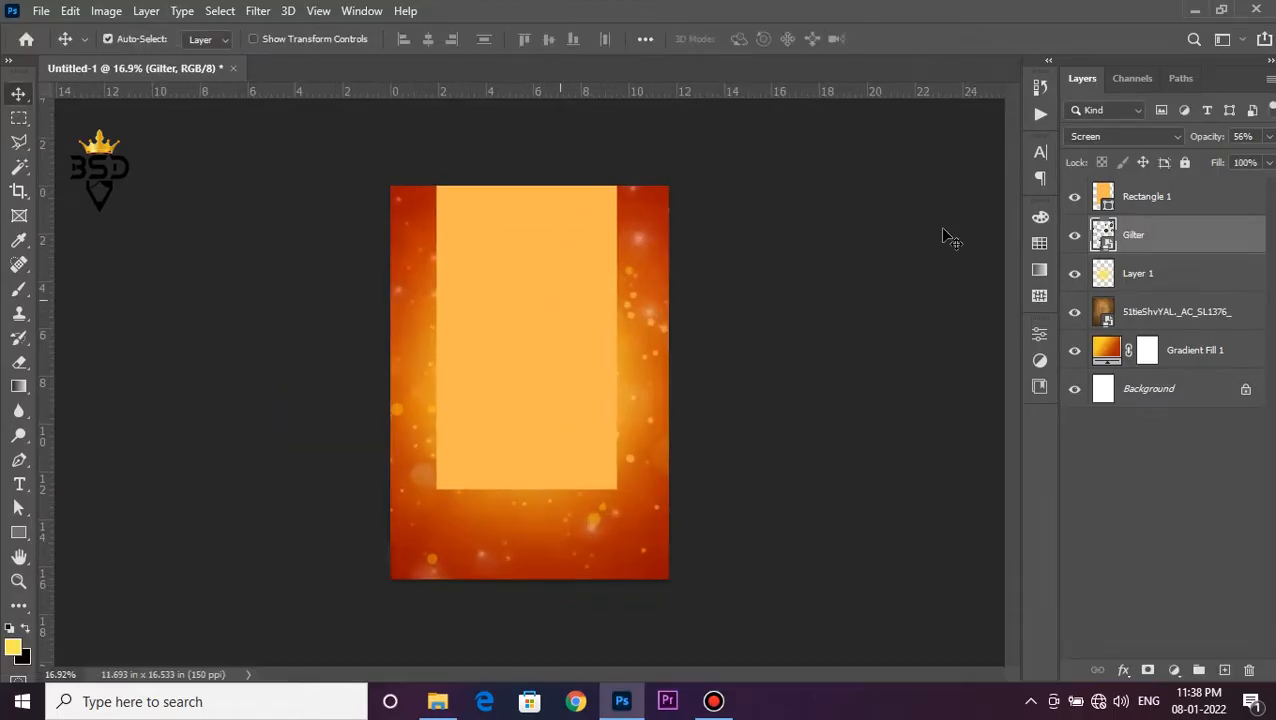
Fine-tune the Gilter layer's opacity slightly lower and deselect all layers.
drag(1201, 141, 1187, 136)
scroll(632, 336, down, 1)
scroll(615, 342, up, 1)
click(772, 378)
scroll(705, 410, down, 1)
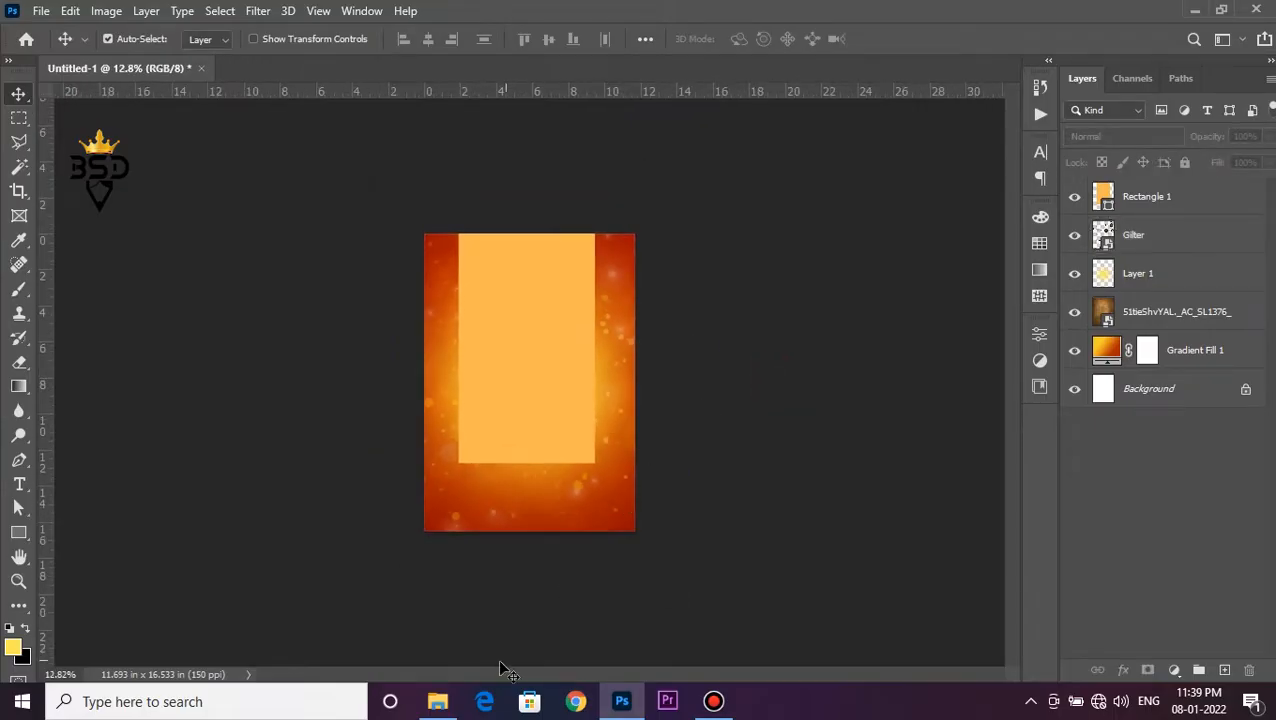
Place the Paanai image from the Pongal 3d Poster folder at about 114% scale over the light orange rectangle's lower edge.
click(437, 701)
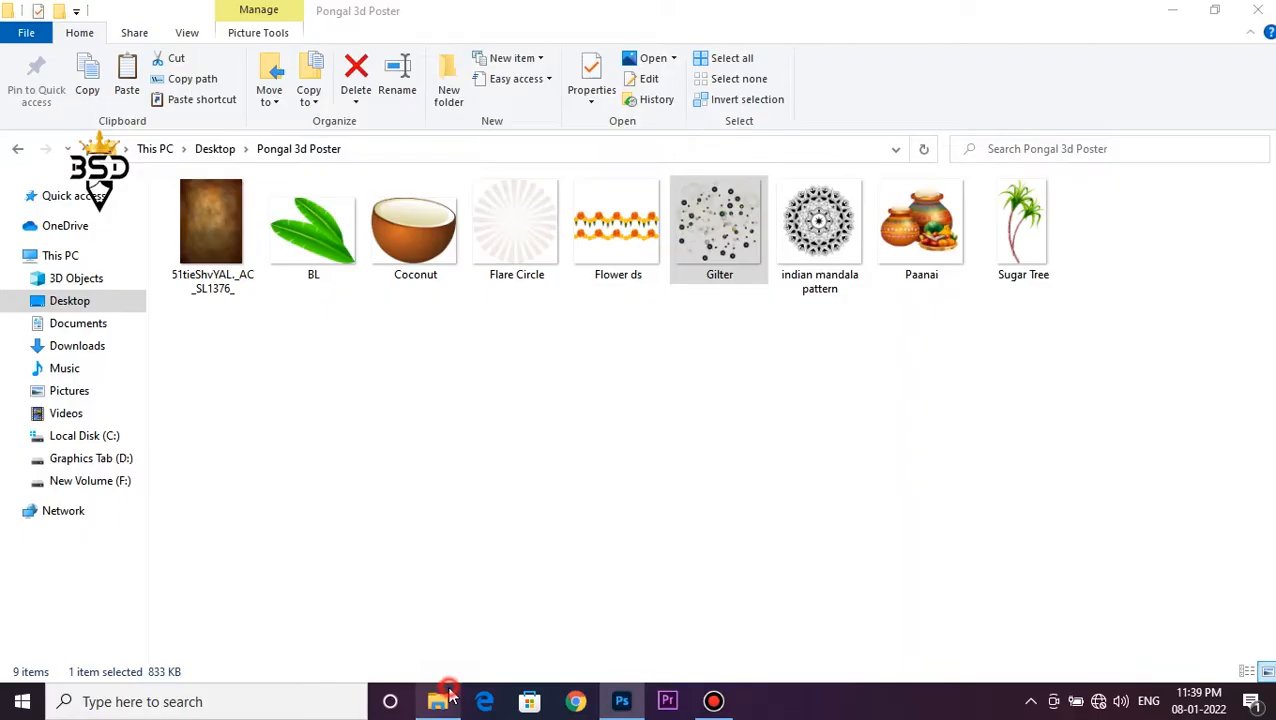
double_click(938, 232)
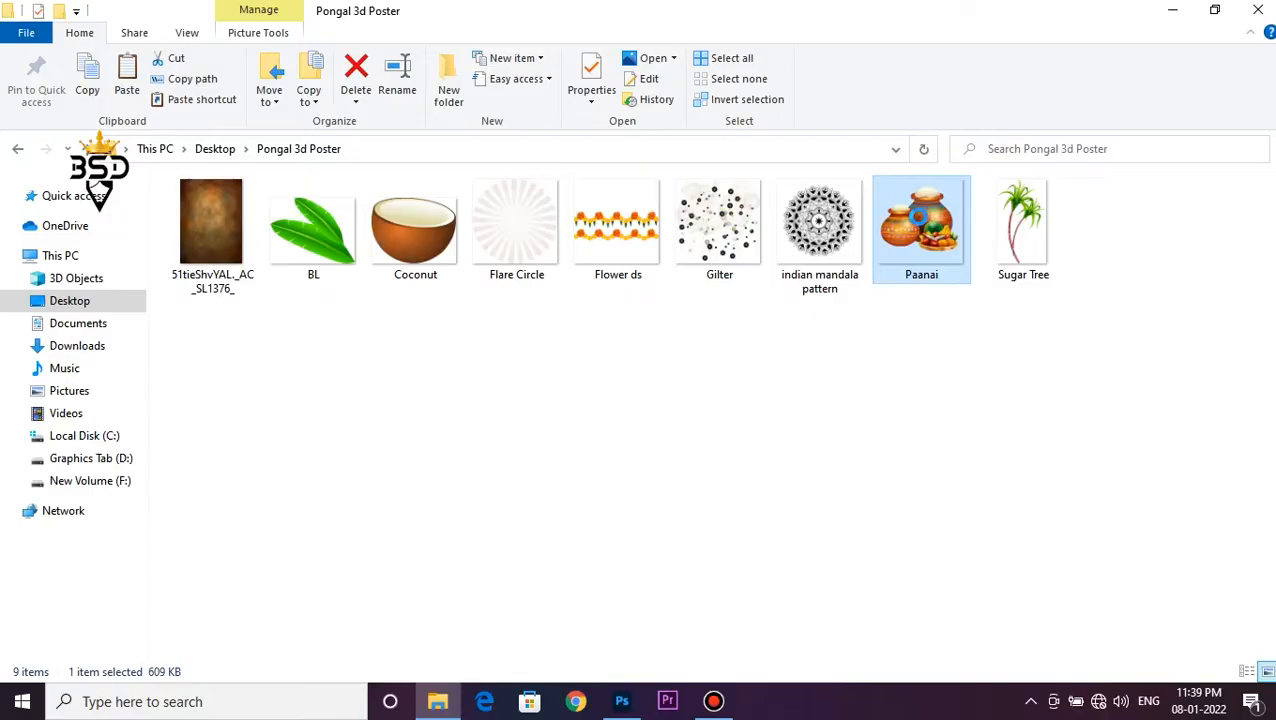
drag(918, 218, 579, 432)
drag(545, 389, 546, 466)
scroll(546, 446, up, 6)
mouse_move(634, 384)
mouse_down()
mouse_move(644, 370)
mouse_move(640, 385)
mouse_up()
scroll(640, 385, down, 4)
scroll(590, 393, up, 3)
drag(575, 484, 600, 362)
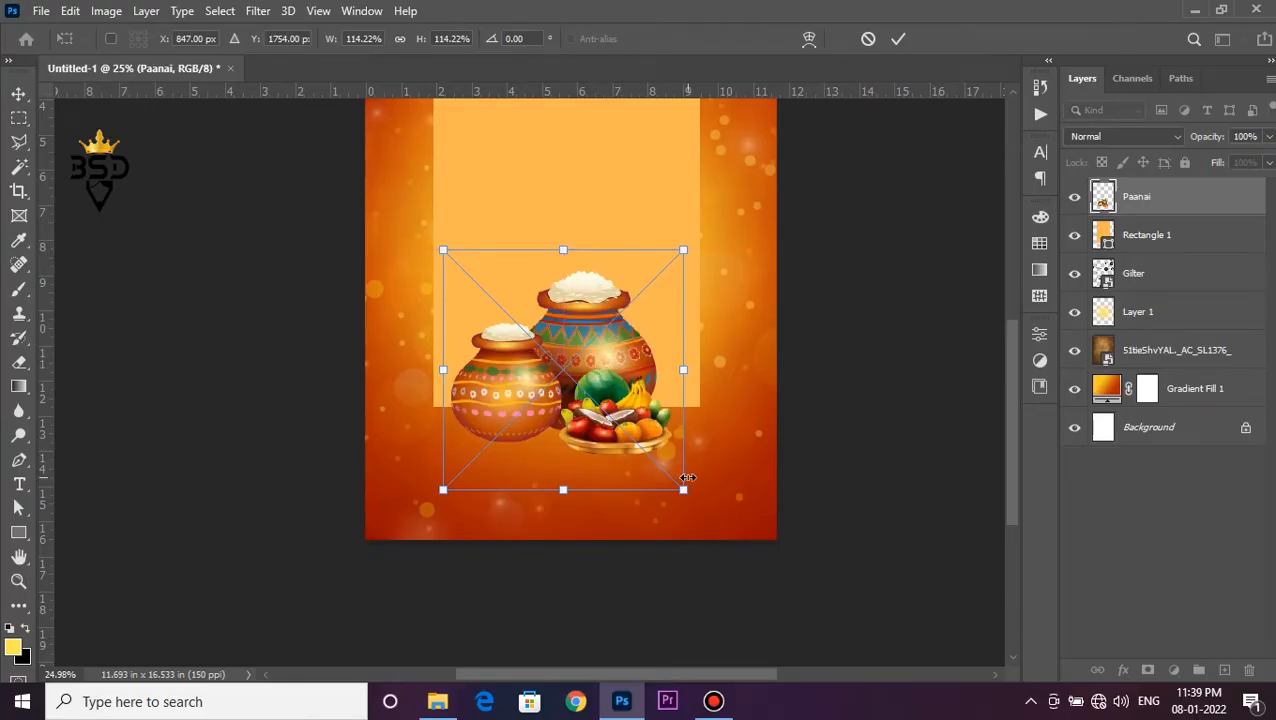
key(Return)
Nudge the Paanai pots slightly lower over the rectangle's bottom edge.
scroll(619, 350, up, 1)
drag(578, 331, 626, 290)
scroll(617, 319, down, 3)
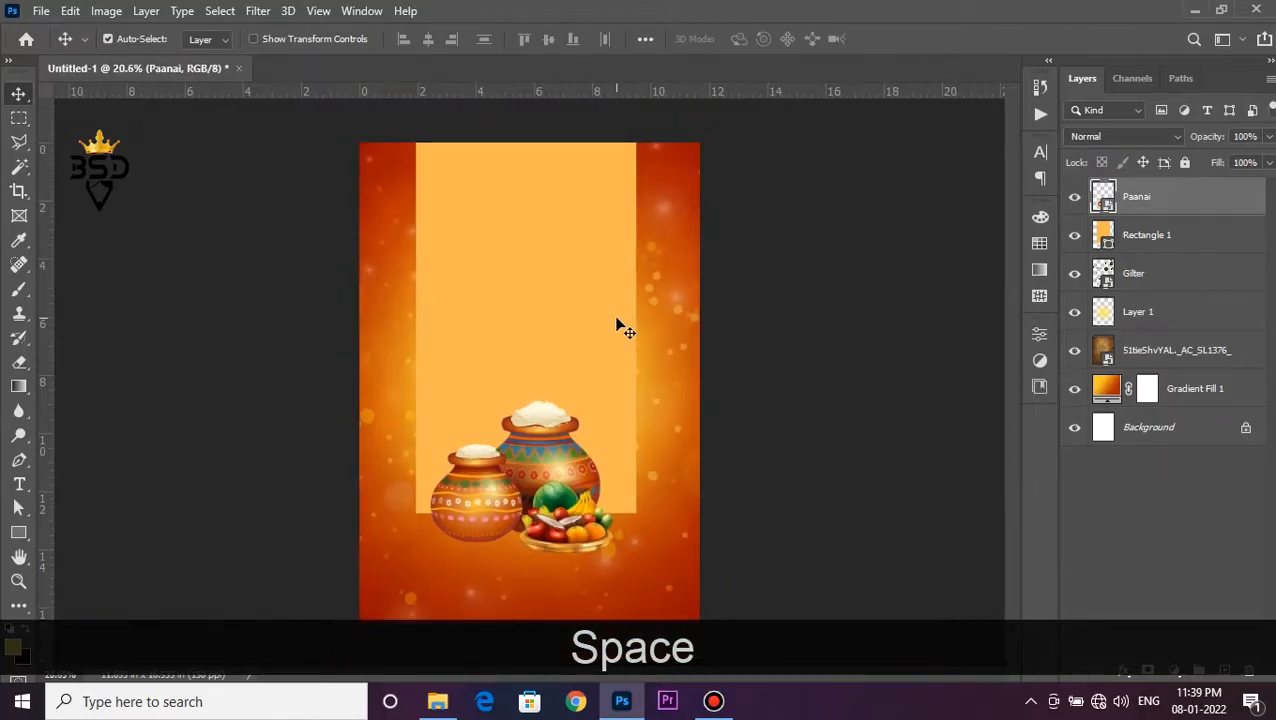
scroll(535, 350, up, 2)
drag(532, 367, 508, 331)
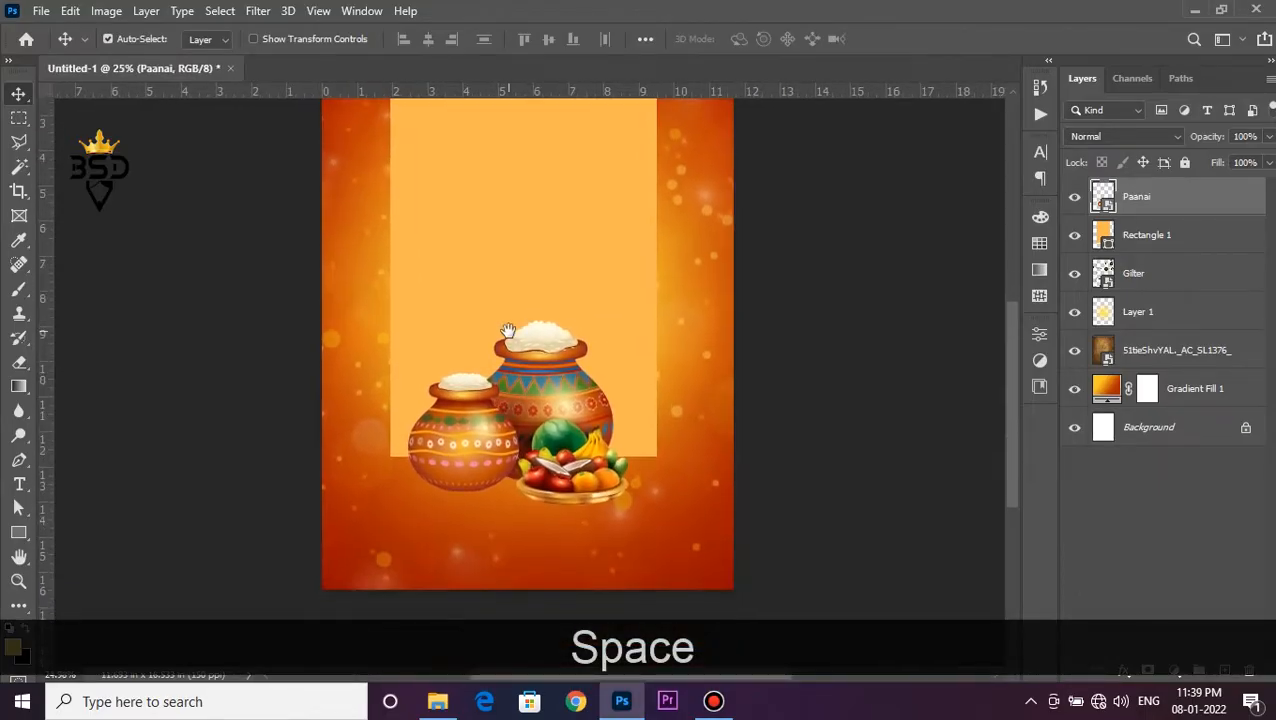
key(Down)
key(Down)
key(Down)
key(Down)
key(Down)
key(Down)
key(Down)
key(Down)
key(Down)
key(Down)
key(Down)
key(Down)
key(Down)
key(Down)
key(Down)
key(Down)
key(Down)
key(Down)
key(Down)
key(Down)
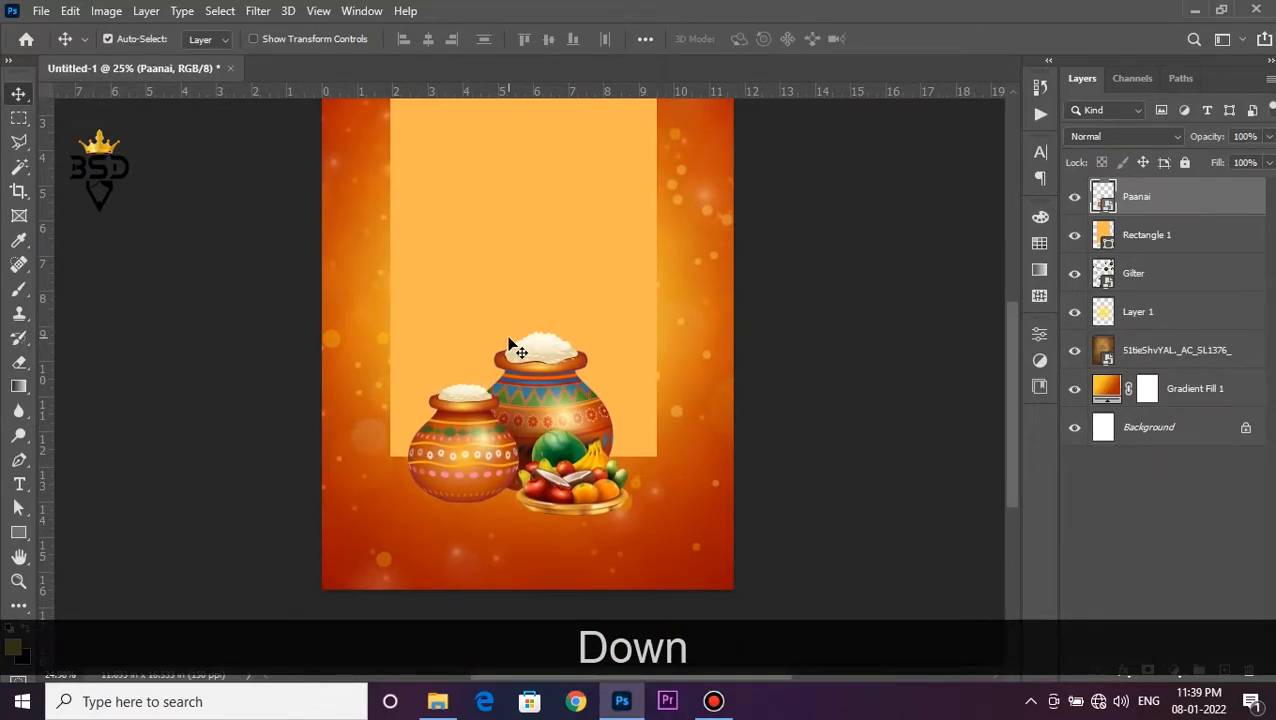
key(Up)
key(Up)
key(Up)
key(Up)
key(Up)
key(Up)
key(Up)
key(Up)
key(Up)
key(Up)
key(Up)
key(Up)
key(Up)
key(Up)
key(Up)
key(Up)
key(Up)
key(Up)
key(Up)
key(Up)
Extend the bottom edge of Rectangle 1 downward behind the pots to about 104.45% height.
right_click(567, 278)
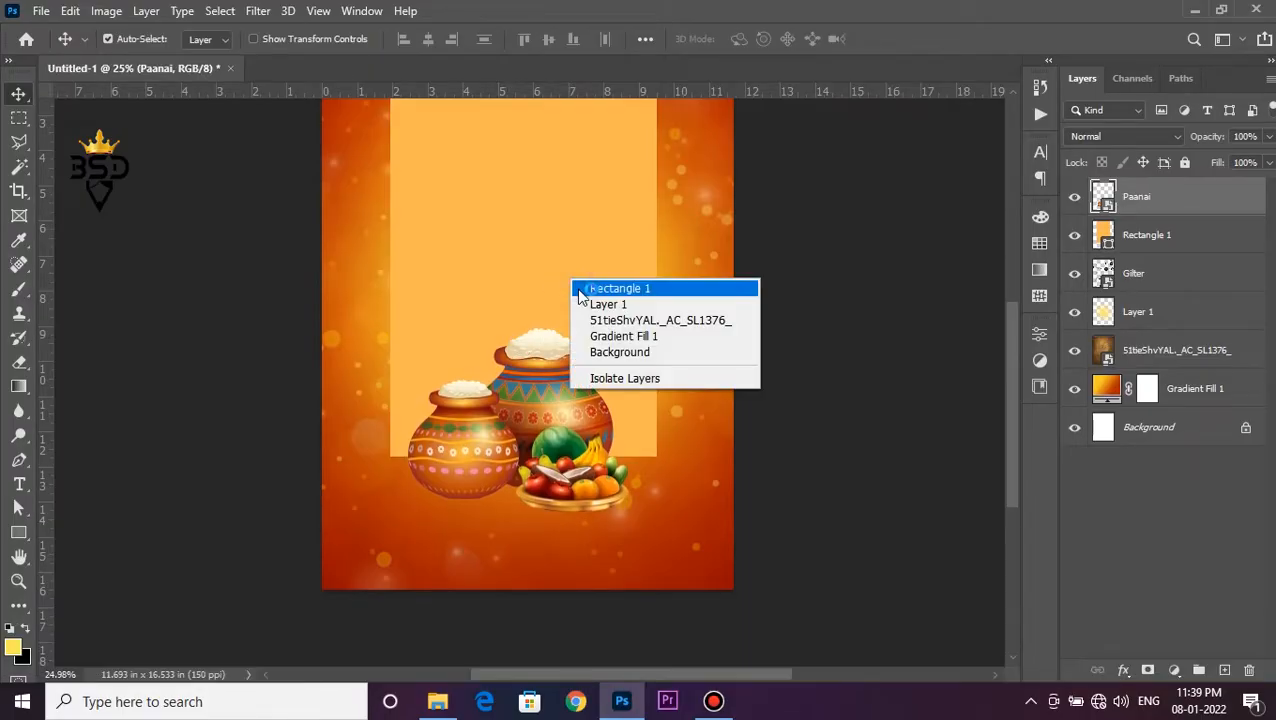
click(578, 288)
key(ctrl+t)
drag(522, 456, 520, 476)
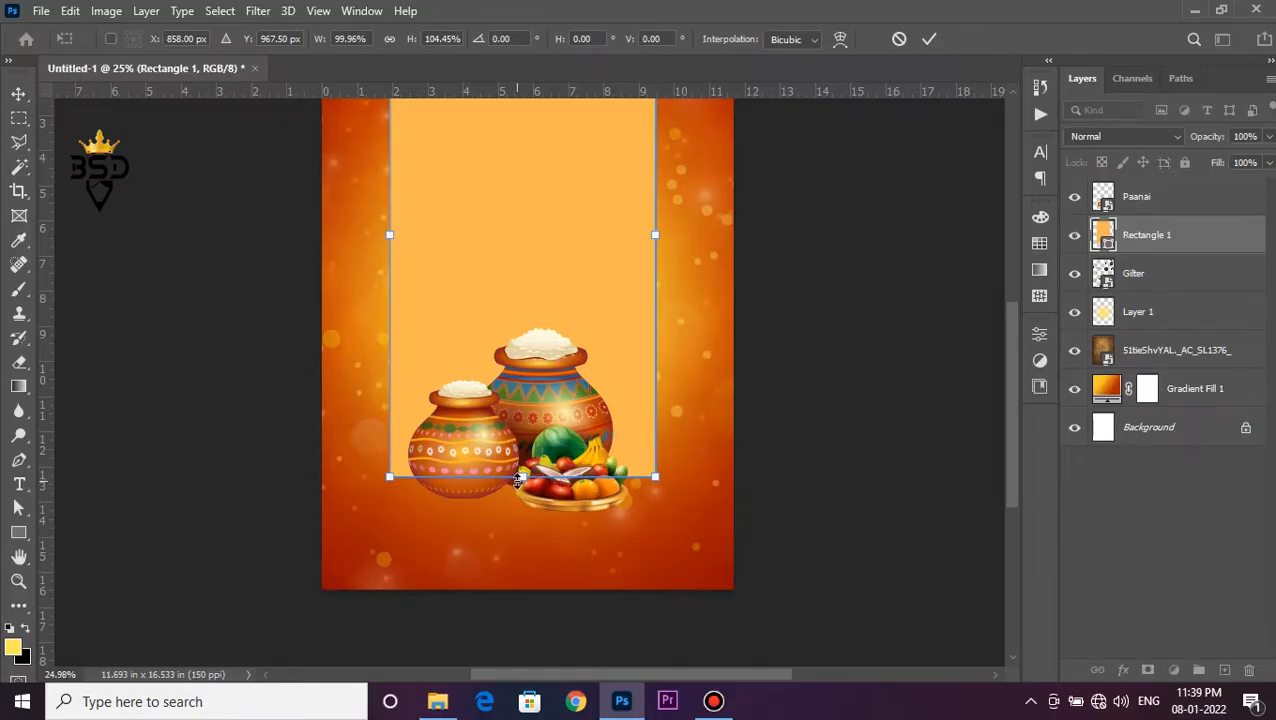
key(Return)
Deepen the Paanai layer's shadows with a Curves adjustment, moving the black point to input 40.
scroll(514, 474, down, 2)
scroll(530, 480, up, 4)
key(space)
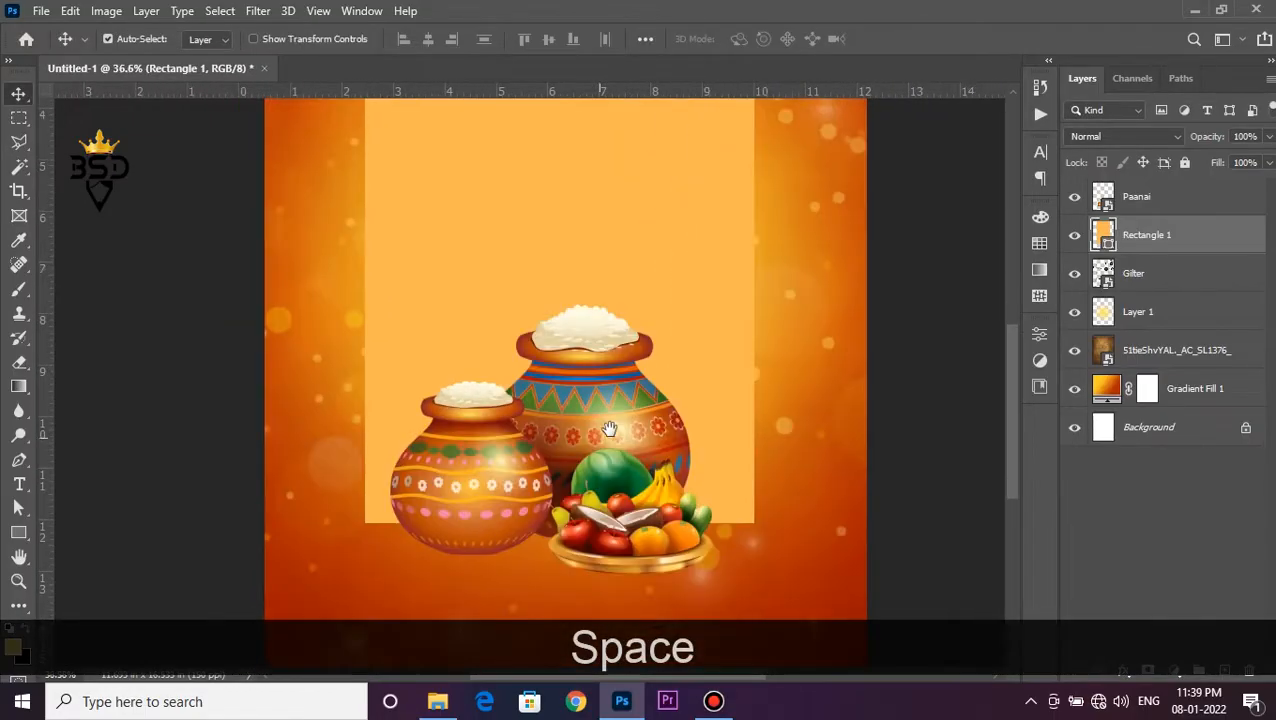
right_click(614, 434)
click(641, 443)
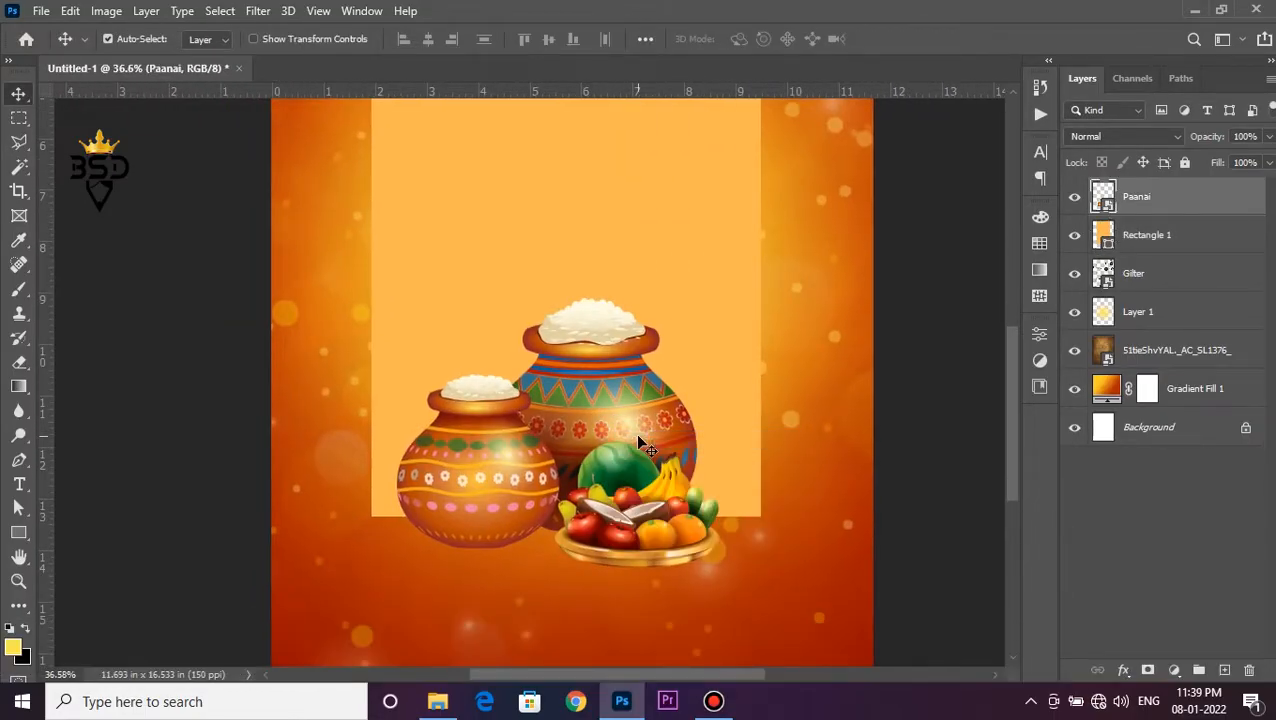
key(ctrl+m)
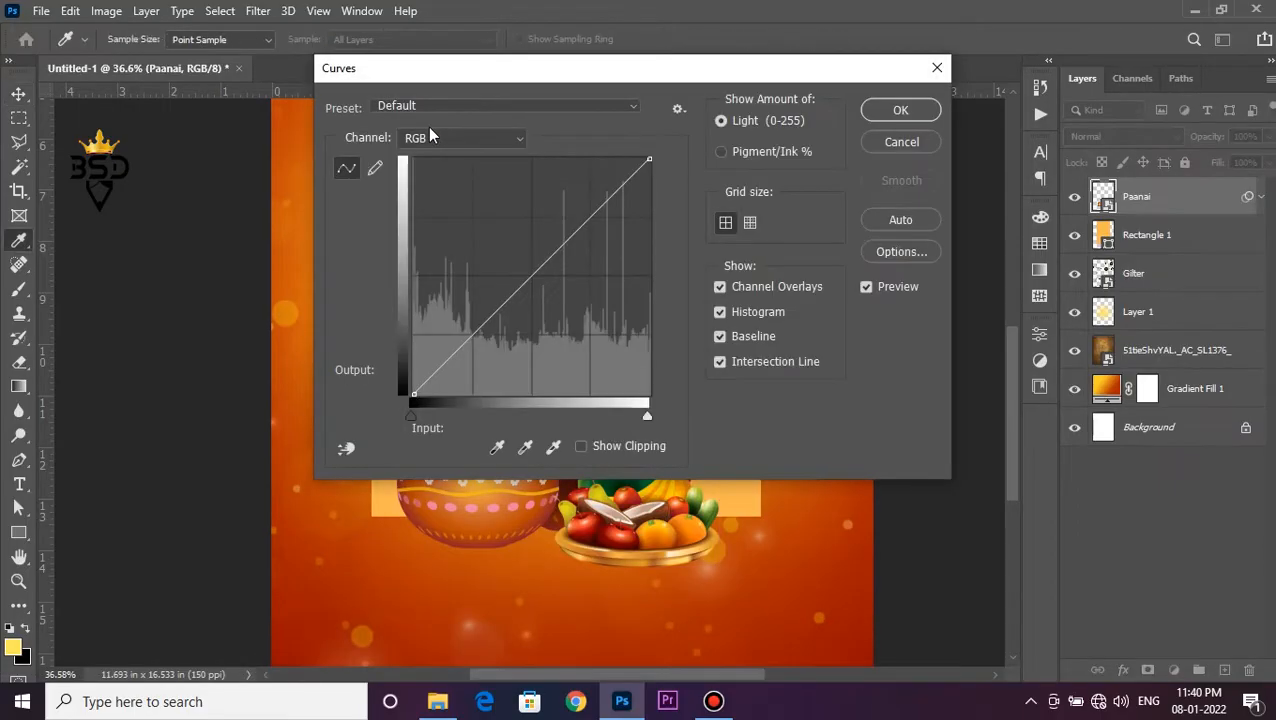
drag(409, 73, 680, 45)
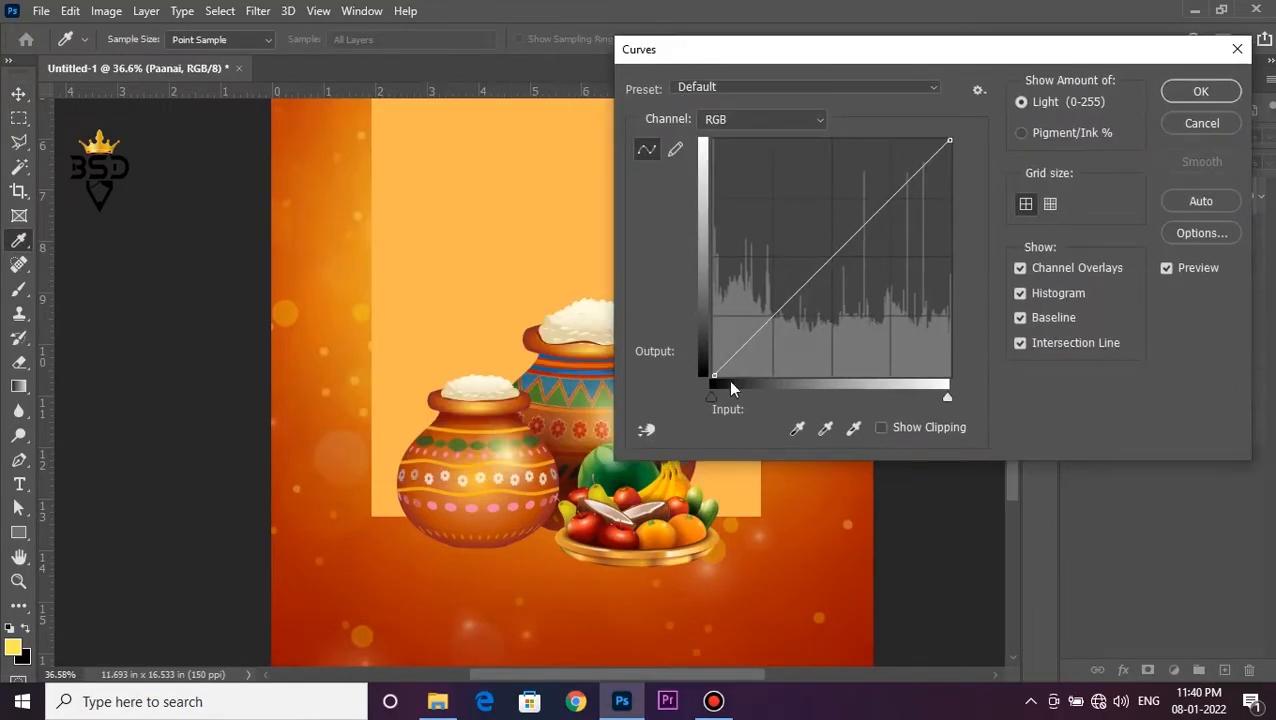
drag(712, 397, 752, 400)
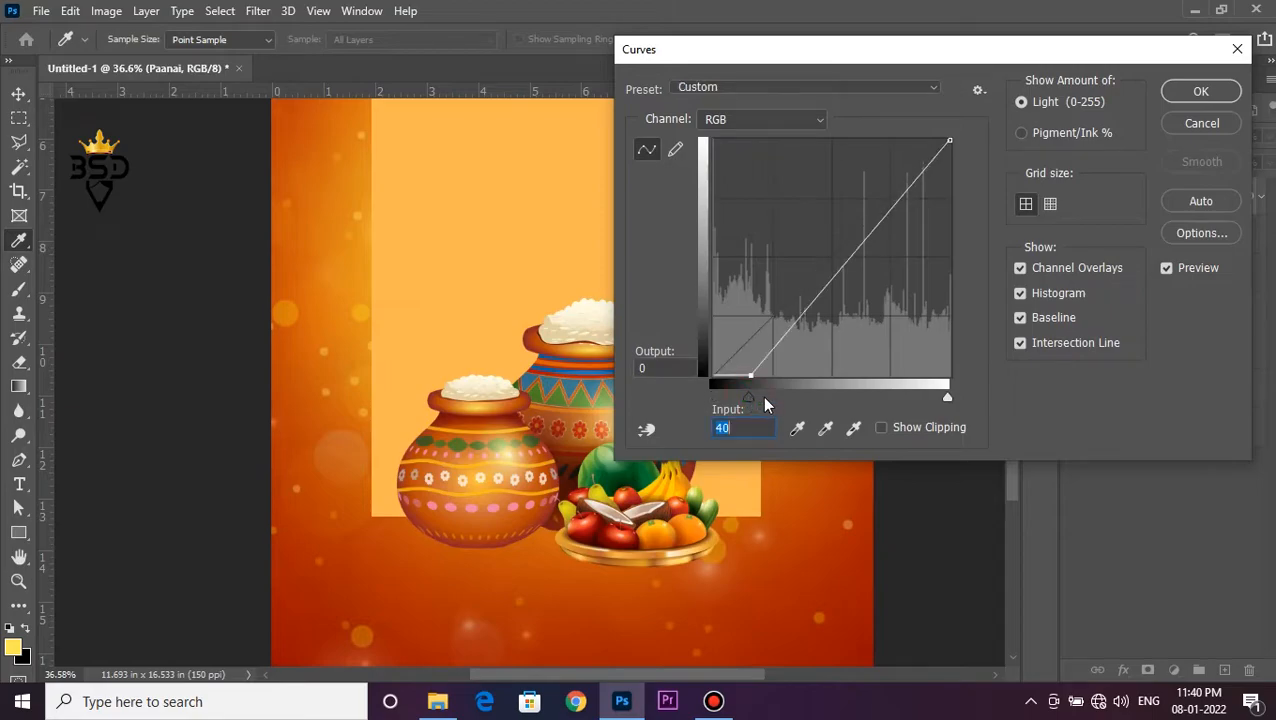
click(1201, 91)
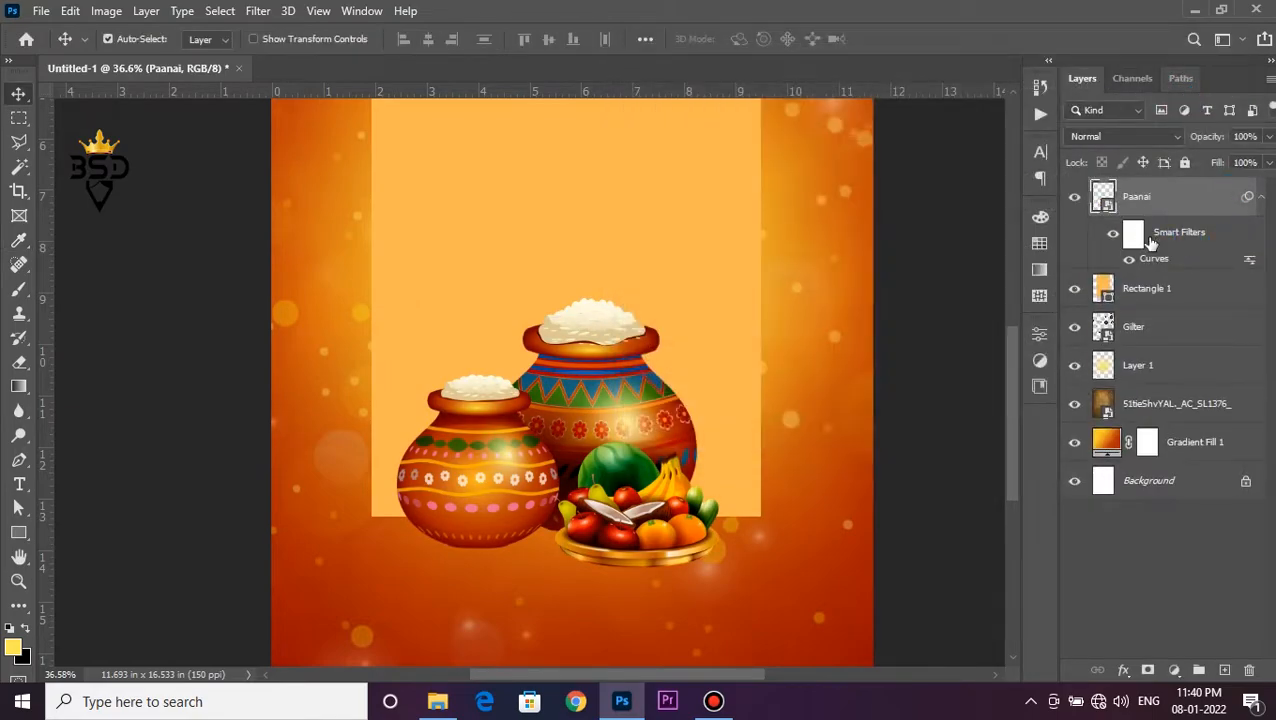
Paint black with a reduced soft brush on Paanai's smart filter mask to remove the Curves darkening around the fruit plate.
key(b)
key(bracketleft)
key(bracketleft)
key(bracketleft)
key(bracketleft)
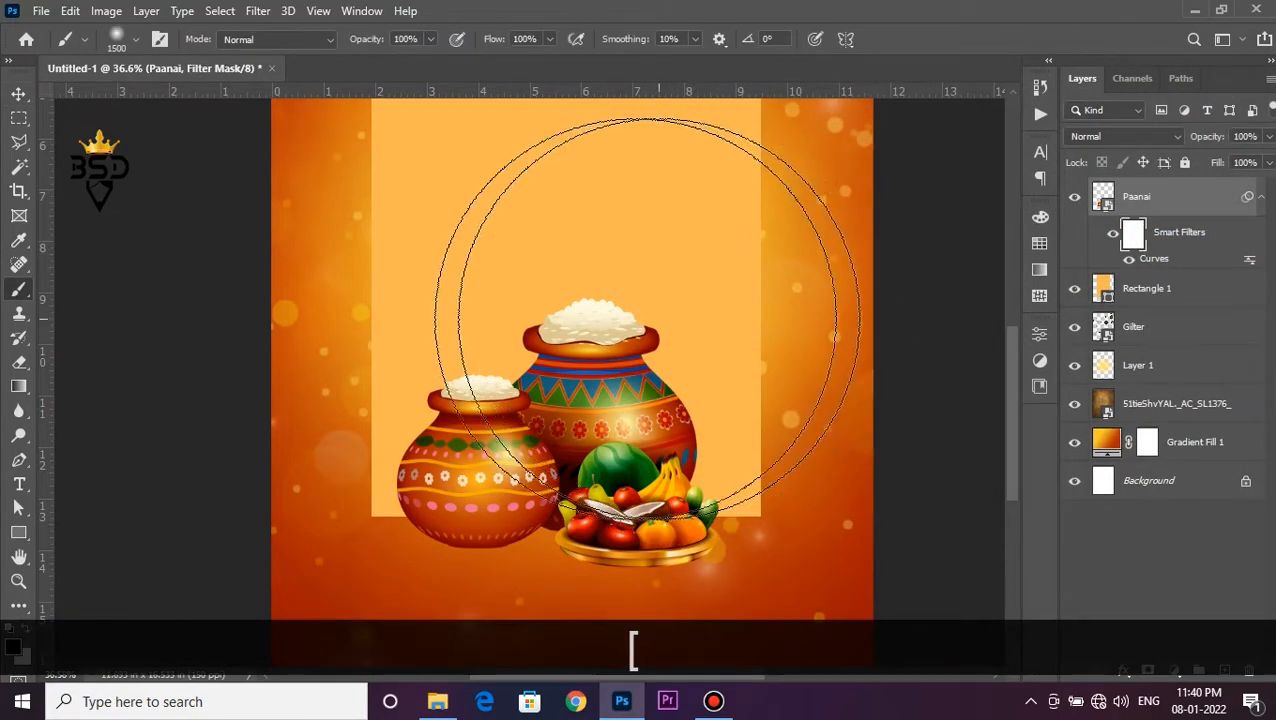
mouse_move(671, 325)
mouse_down()
mouse_move(714, 386)
mouse_move(653, 384)
mouse_up()
key(bracketleft)
key(bracketleft)
key(bracketleft)
scroll(628, 504, up, 3)
scroll(628, 504, up, 3)
key(bracketleft)
key(bracketleft)
key(bracketleft)
key(bracketleft)
key(bracketleft)
key(bracketleft)
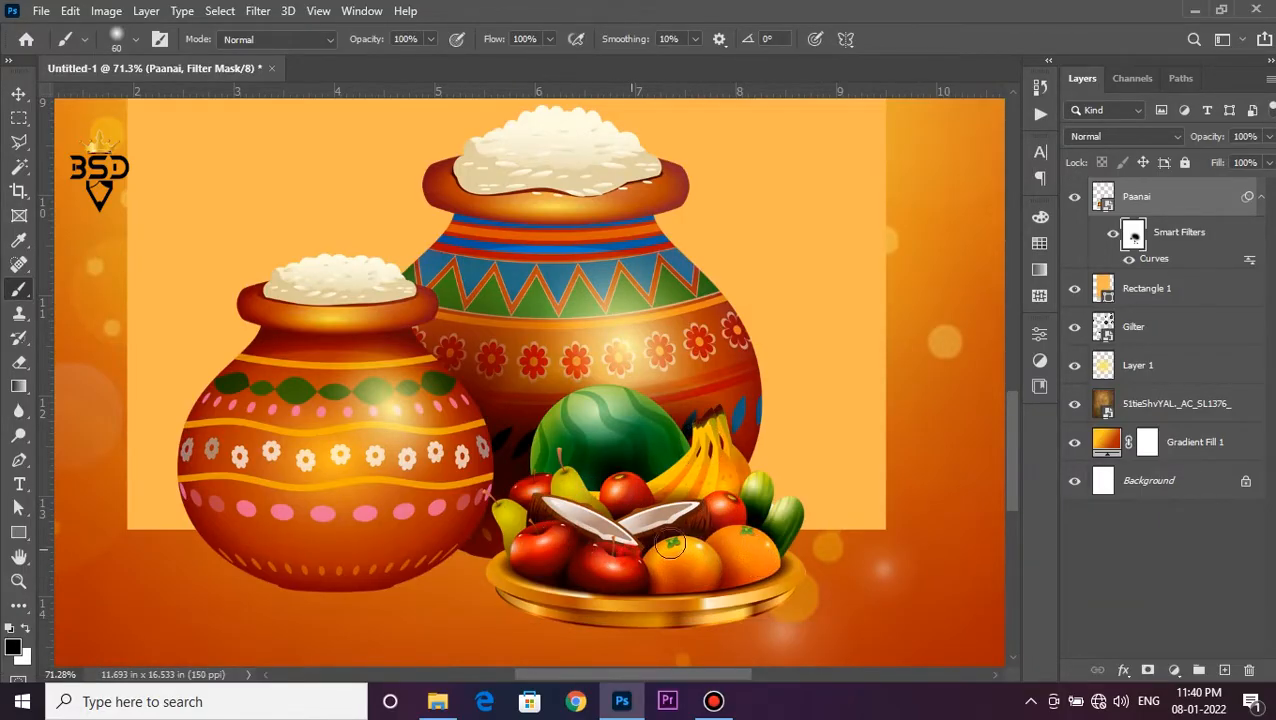
scroll(621, 419, down, 5)
key(v)
Place the Sugar Tree image from the Pongal 3d Poster folder onto the poster.
scroll(618, 408, up, 3)
key(space)
scroll(621, 419, up, 2)
scroll(619, 417, down, 3)
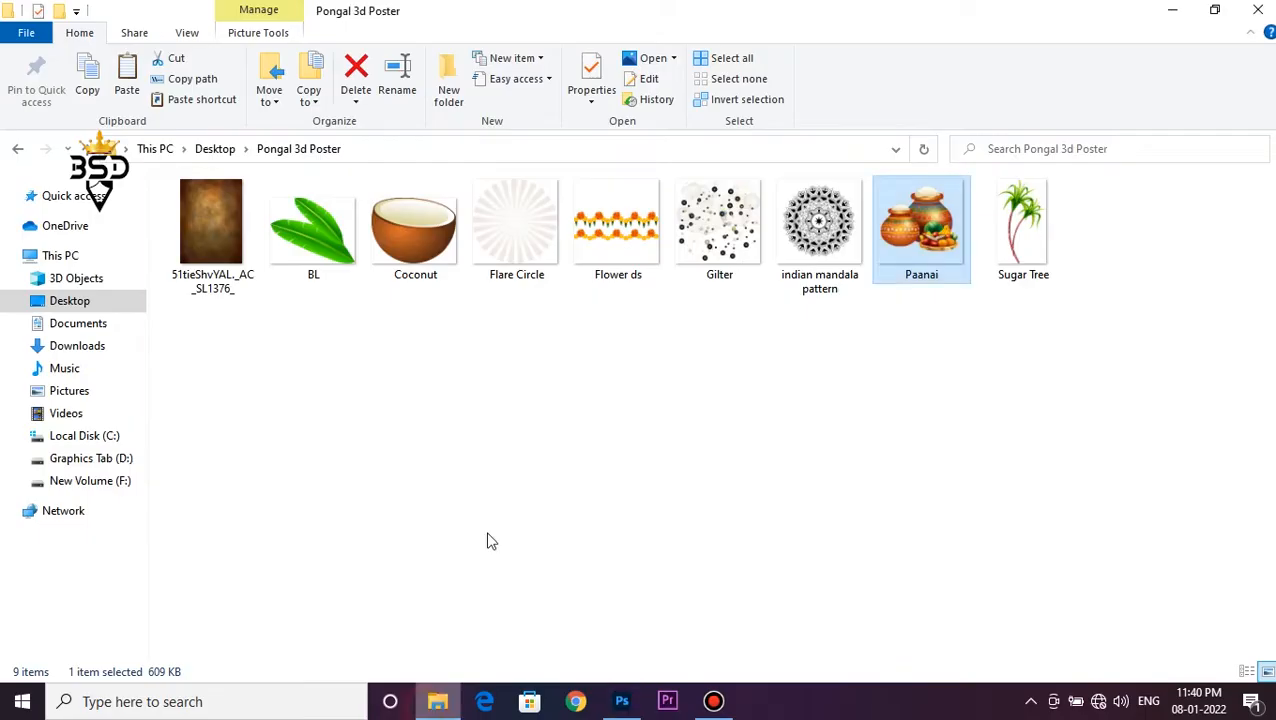
click(1018, 228)
drag(791, 510, 617, 676)
drag(518, 443, 518, 443)
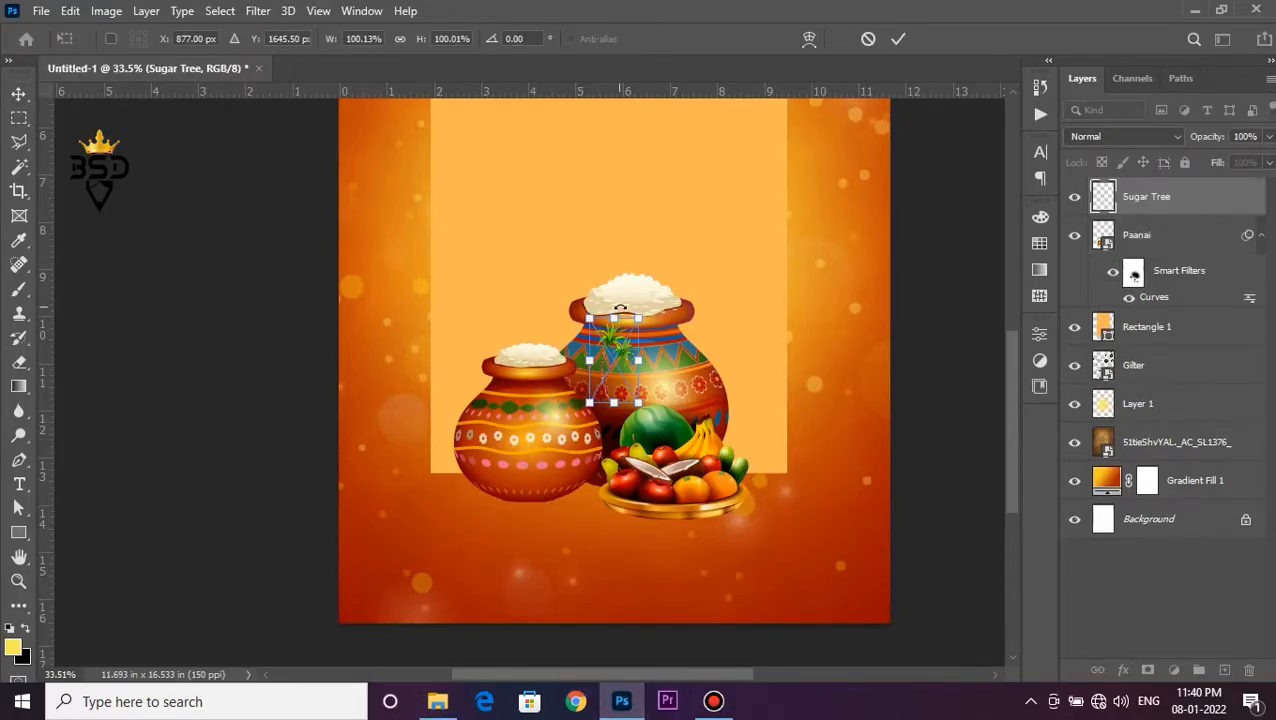
Enlarge the sugarcane to about 466%, position it rising from the left pot, and move its layer directly below Paanai.
drag(640, 312, 718, 226)
drag(642, 340, 555, 260)
scroll(555, 260, down, 3)
drag(518, 317, 536, 281)
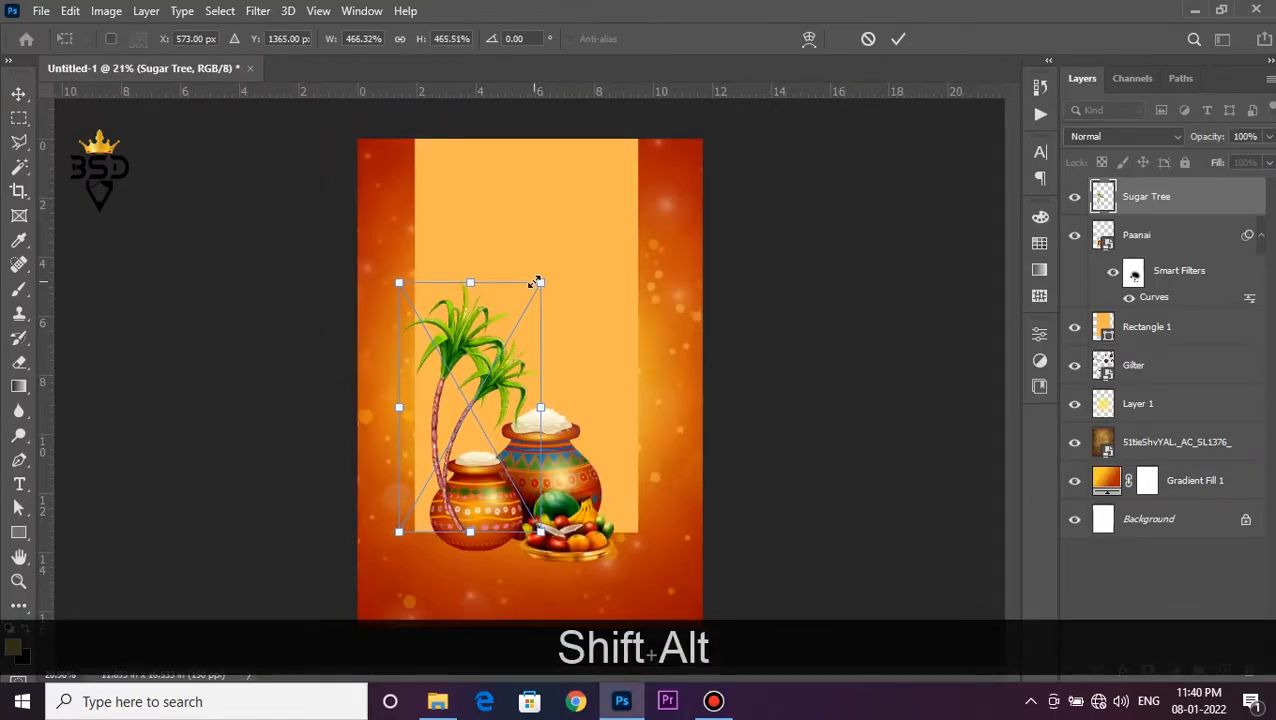
key(Return)
drag(1175, 200, 1173, 311)
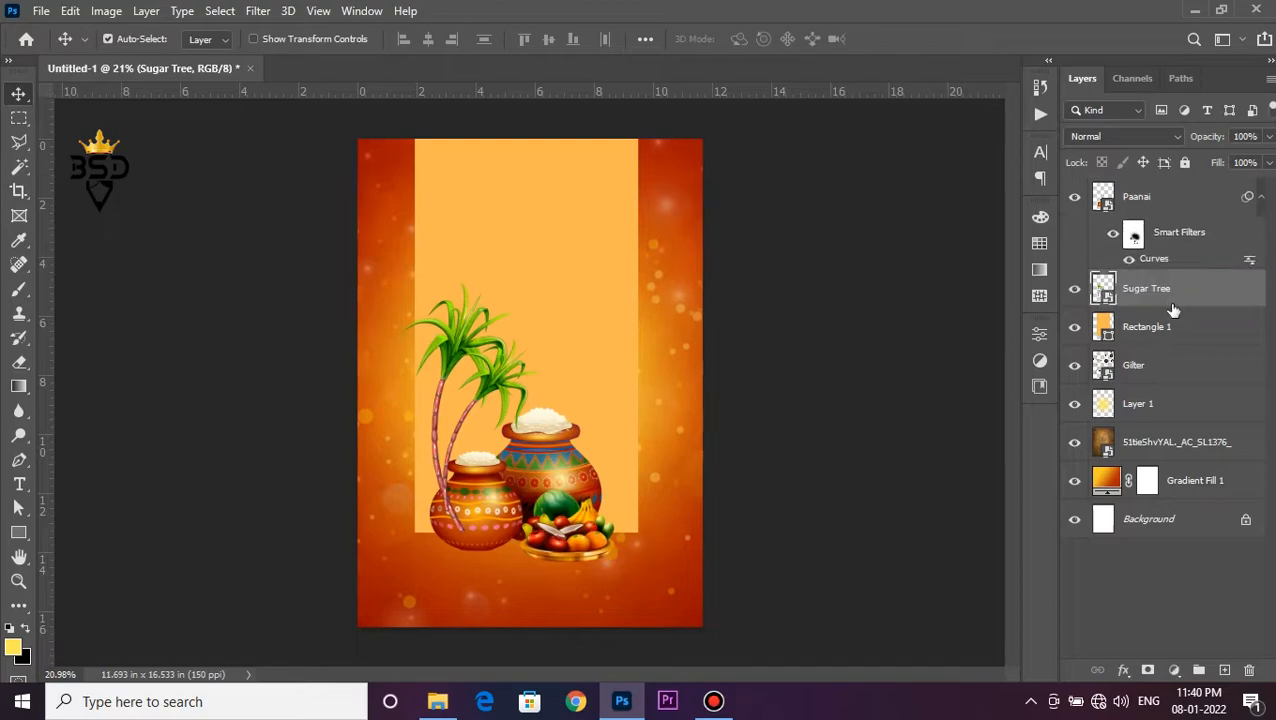
Deepen the Sugar Tree layer's shadows with a Curves adjustment, moving the black point to input 36.
scroll(445, 430, up, 3)
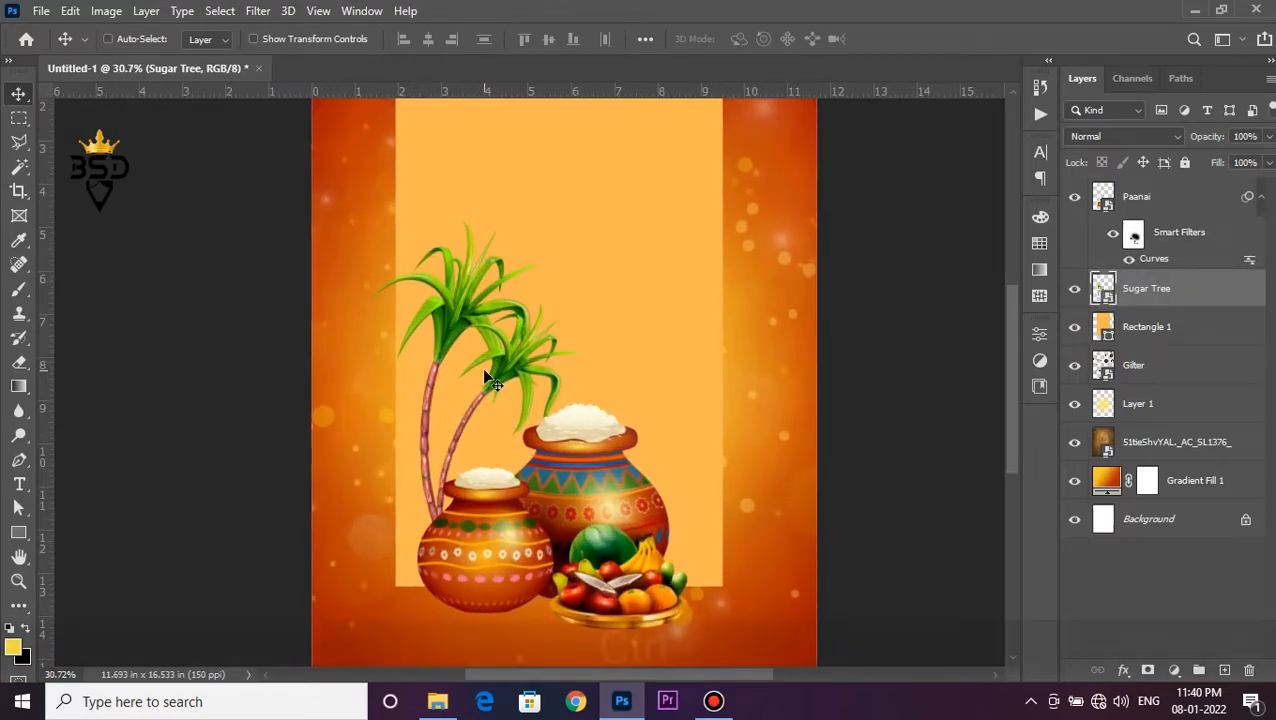
key(ctrl+m)
drag(712, 397, 745, 400)
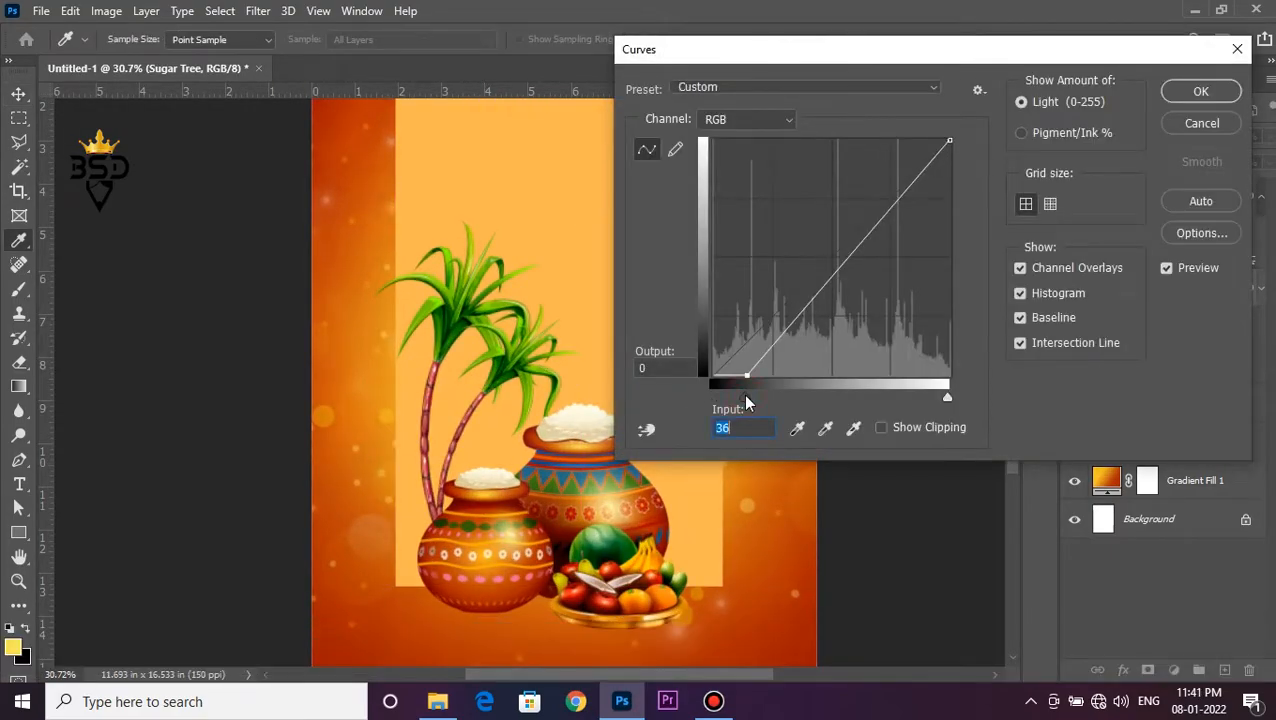
click(1182, 95)
key(v)
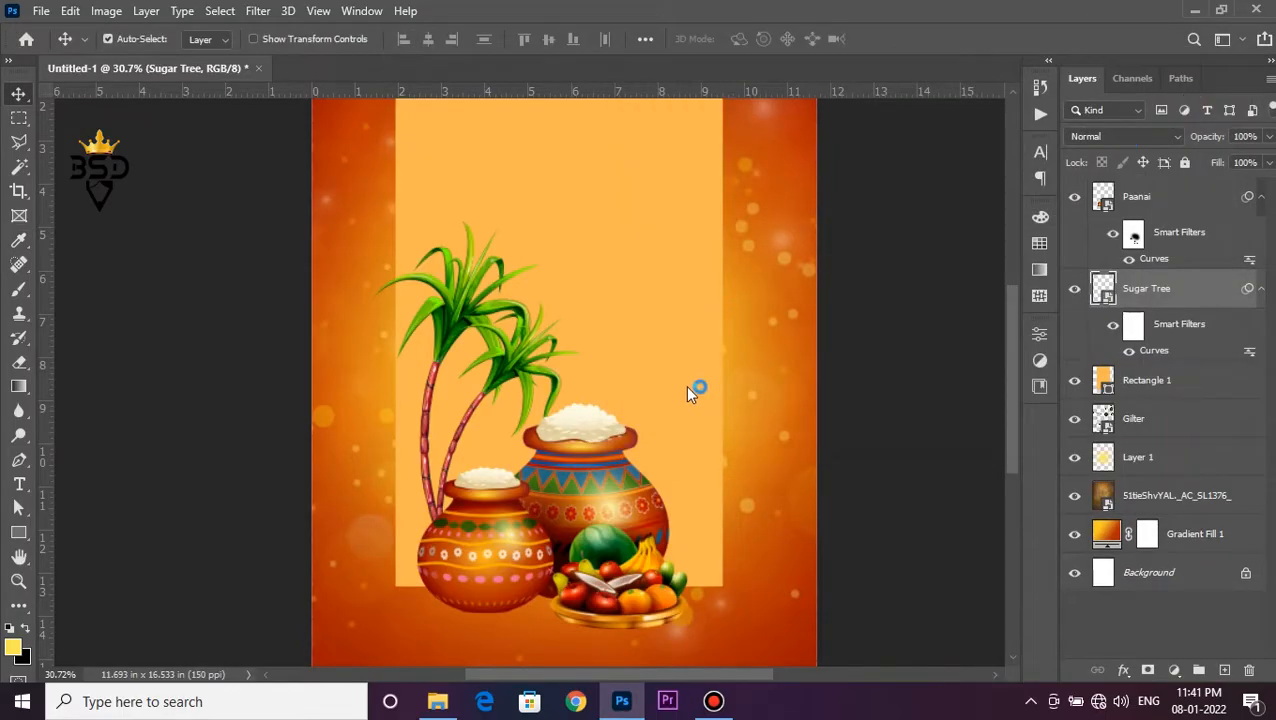
Place the BL banana leaf image, scale it to 44.78%, and move it to the right side of the pots.
scroll(572, 478, down, 1)
click(430, 703)
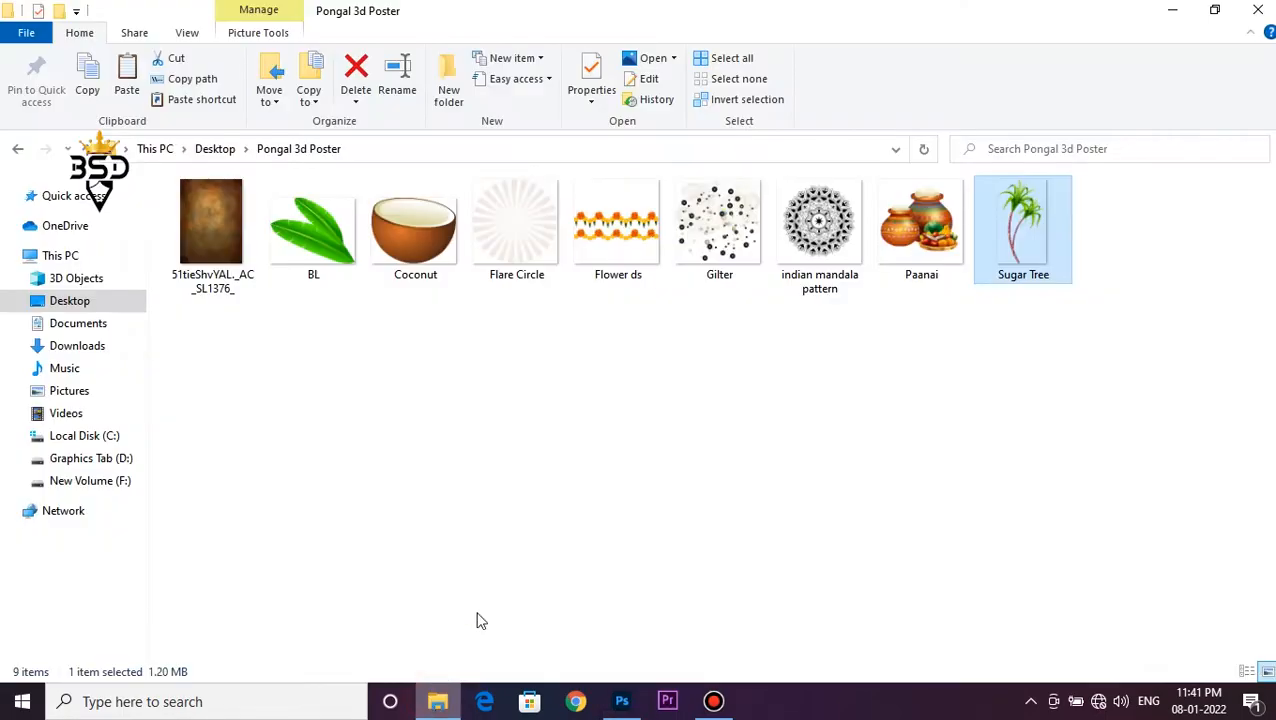
drag(312, 210, 624, 467)
drag(757, 213, 661, 333)
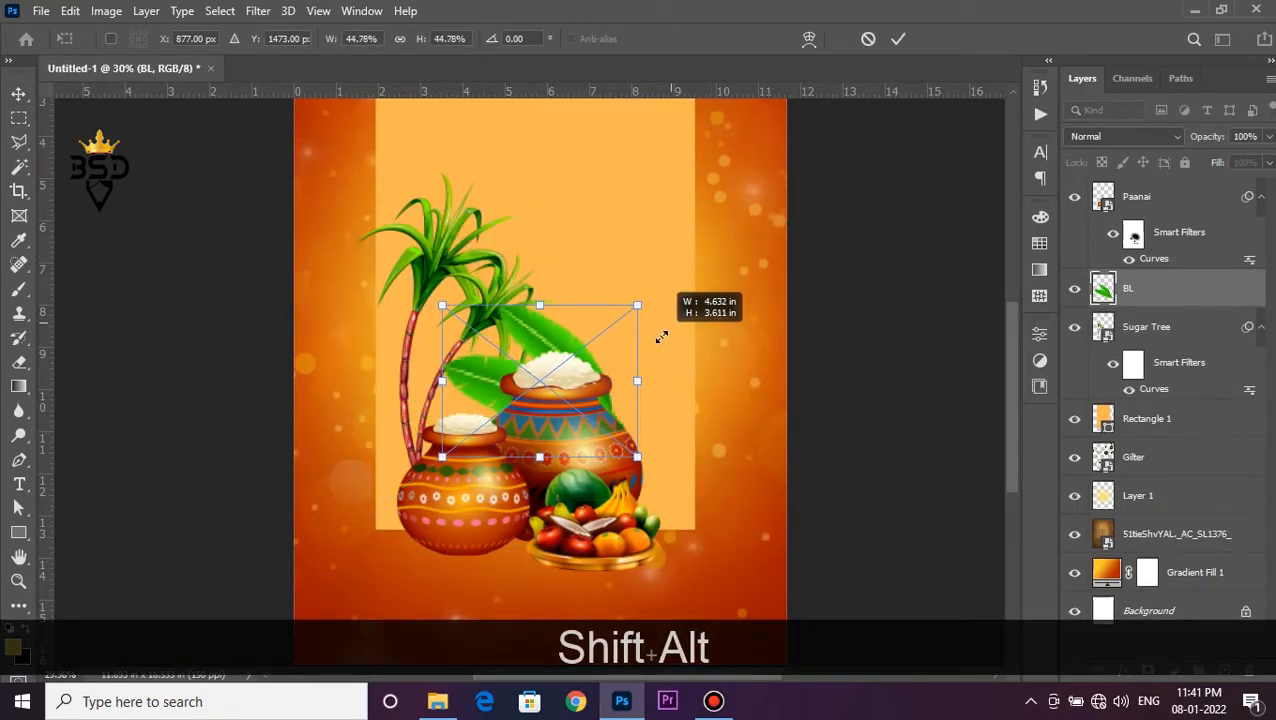
drag(718, 373, 663, 444)
Rotate the banana leaves to about 94.5°, reduce them to 39.41%, and tuck them low behind the right pot and fruit.
drag(749, 432, 735, 381)
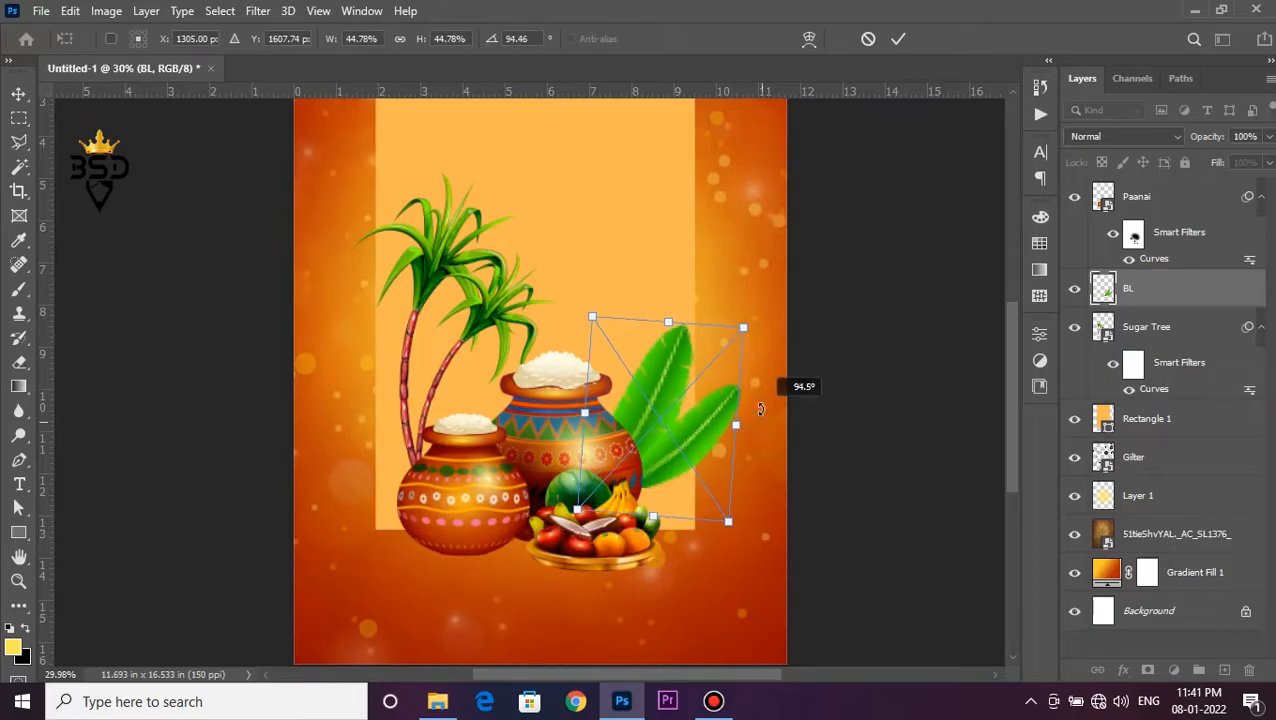
mouse_move(738, 330)
mouse_down()
mouse_move(749, 319)
mouse_move(728, 344)
mouse_up()
drag(667, 407, 667, 458)
drag(726, 395, 735, 382)
key(ctrl+z)
key(ctrl+z)
key(ctrl+shift+z)
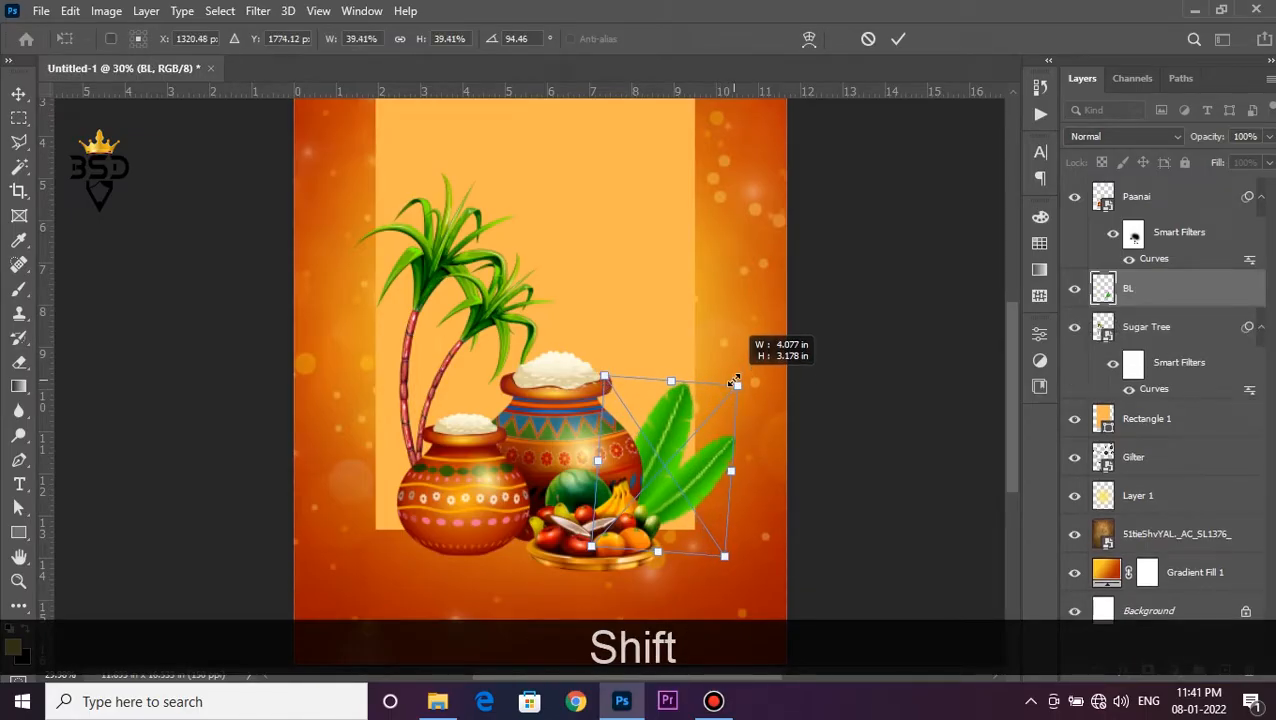
key(Return)
Place the Coconut image from the Pongal 3d Poster folder onto the poster.
scroll(613, 446, down, 3)
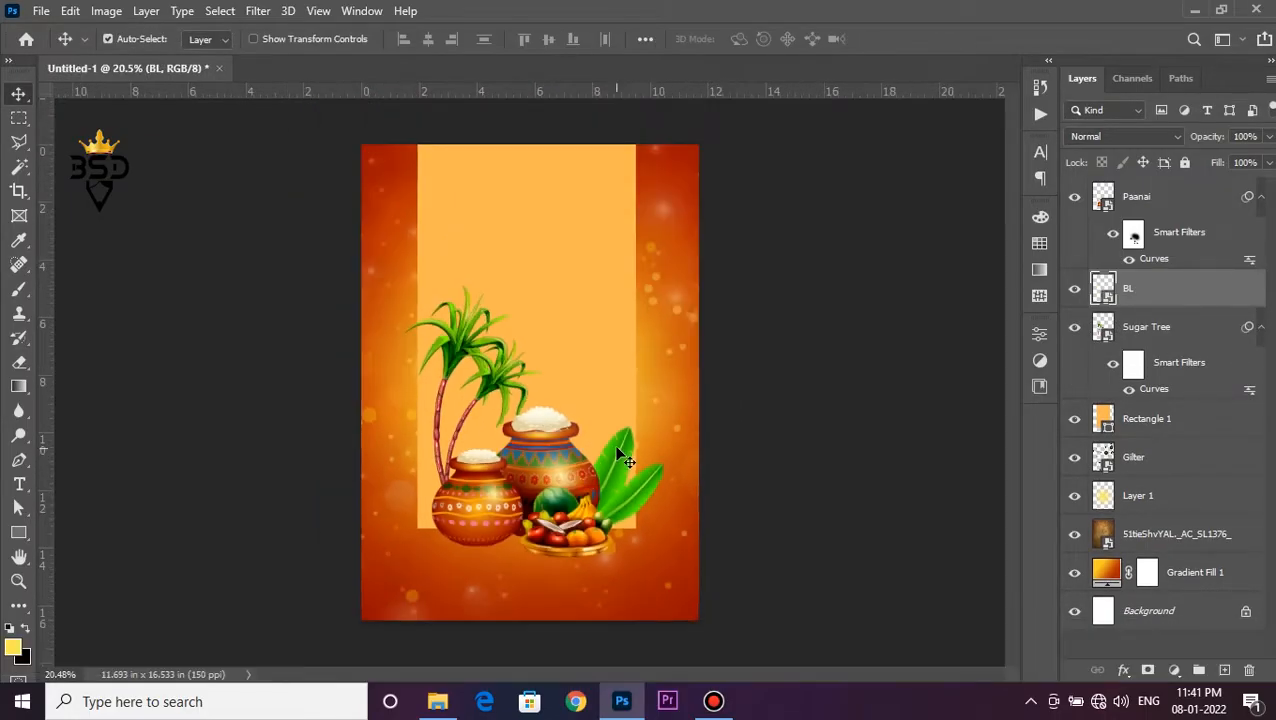
scroll(535, 466, up, 3)
drag(535, 468, 640, 312)
click(441, 704)
drag(425, 222, 679, 639)
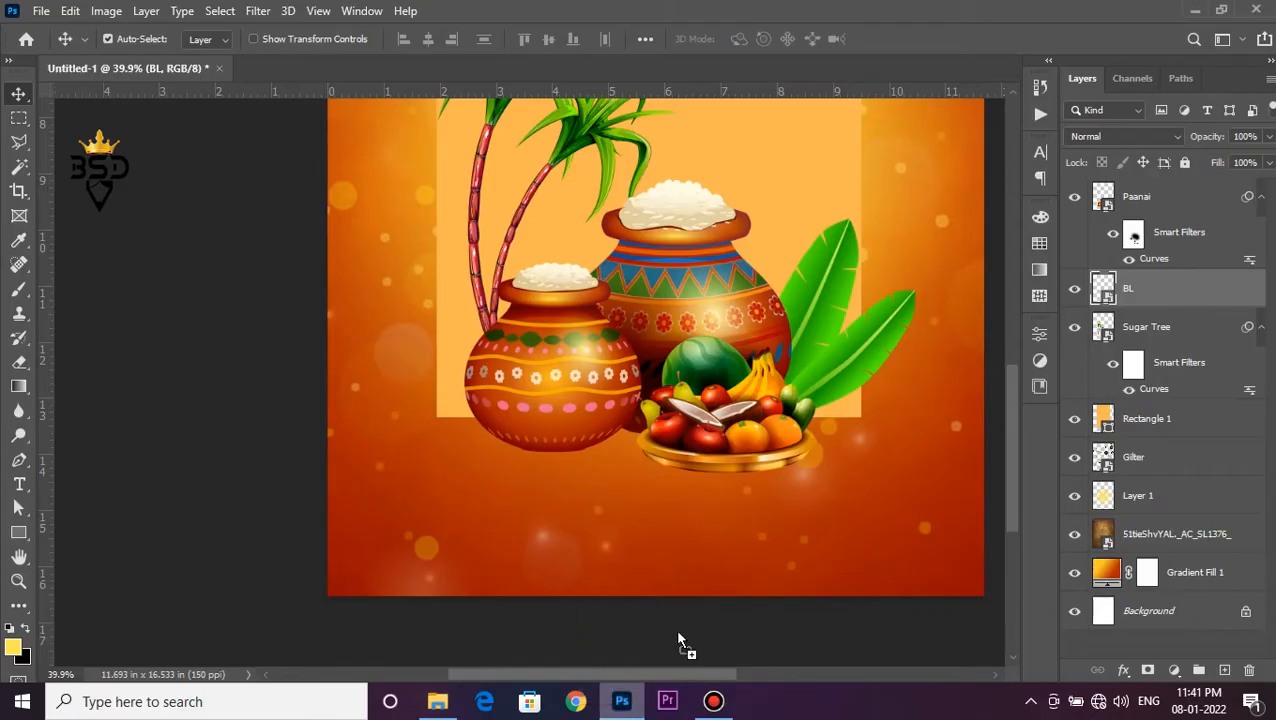
drag(834, 423, 834, 423)
Position the coconut at about 109% scale just right of the fruit plate, below the banana leaves.
drag(668, 362, 884, 399)
key(Right)
key(Right)
key(Right)
key(Right)
key(Right)
key(Right)
key(Right)
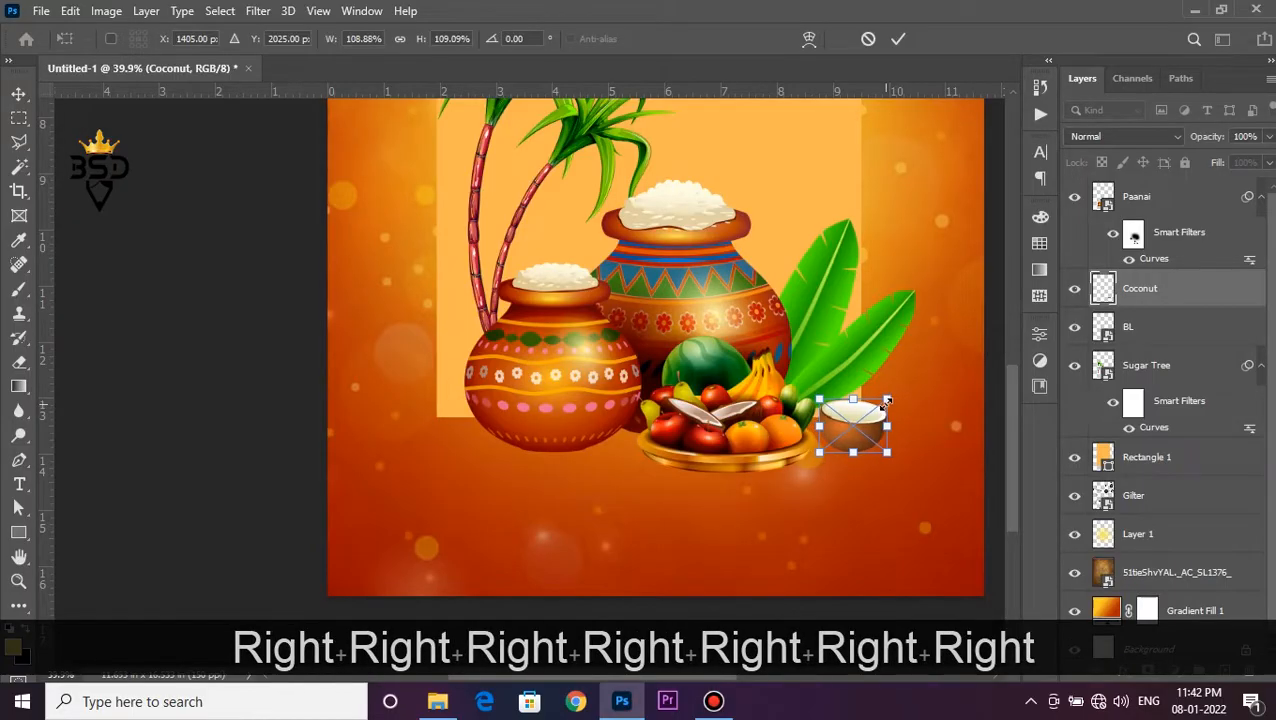
key(Return)
Deepen the coconut's shadows with Curves by moving the black point inward, and collapse the layer's smart filter list.
scroll(866, 443, up, 2)
scroll(858, 434, up, 1)
key(space)
drag(856, 440, 820, 385)
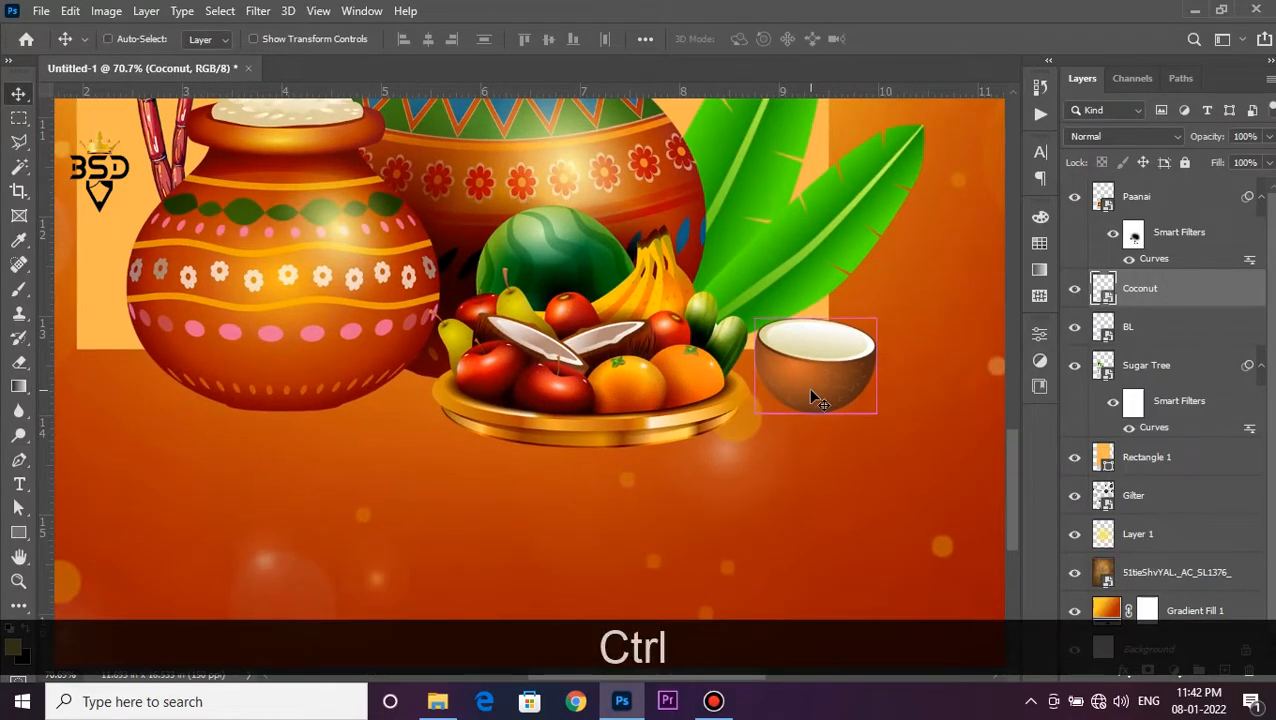
key(ctrl+m)
drag(800, 52, 217, 138)
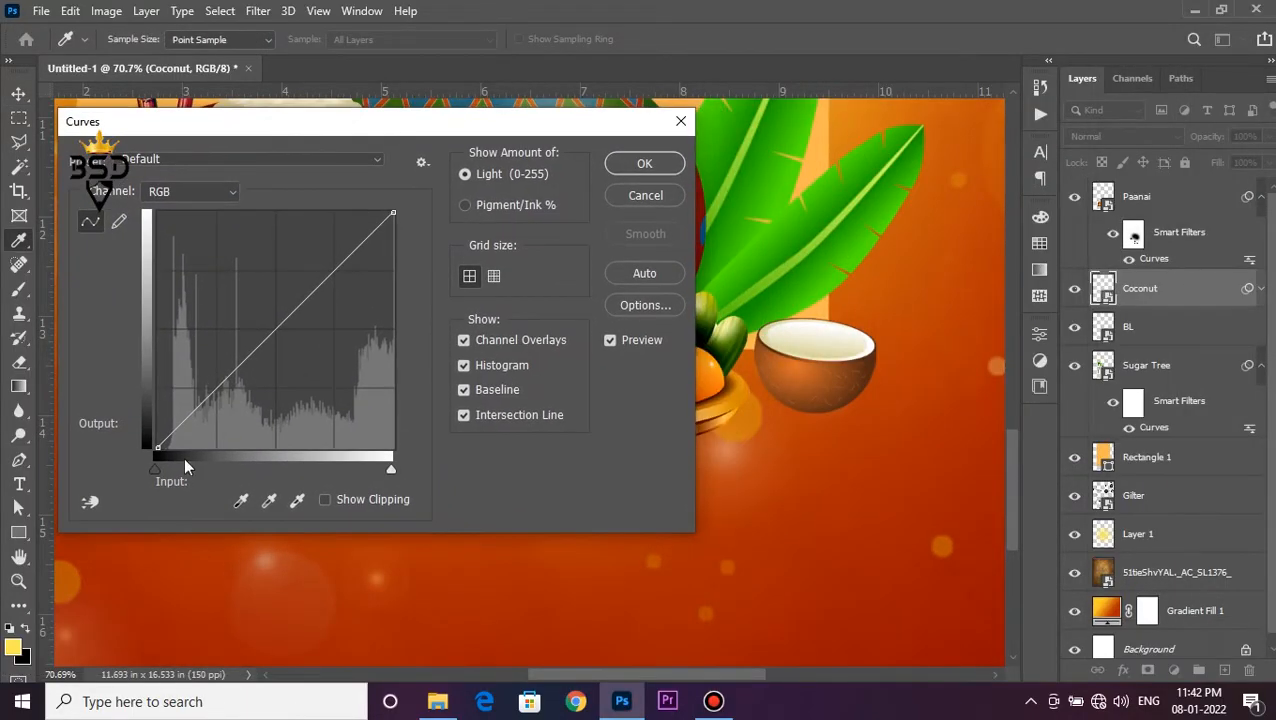
drag(183, 472, 185, 473)
click(634, 164)
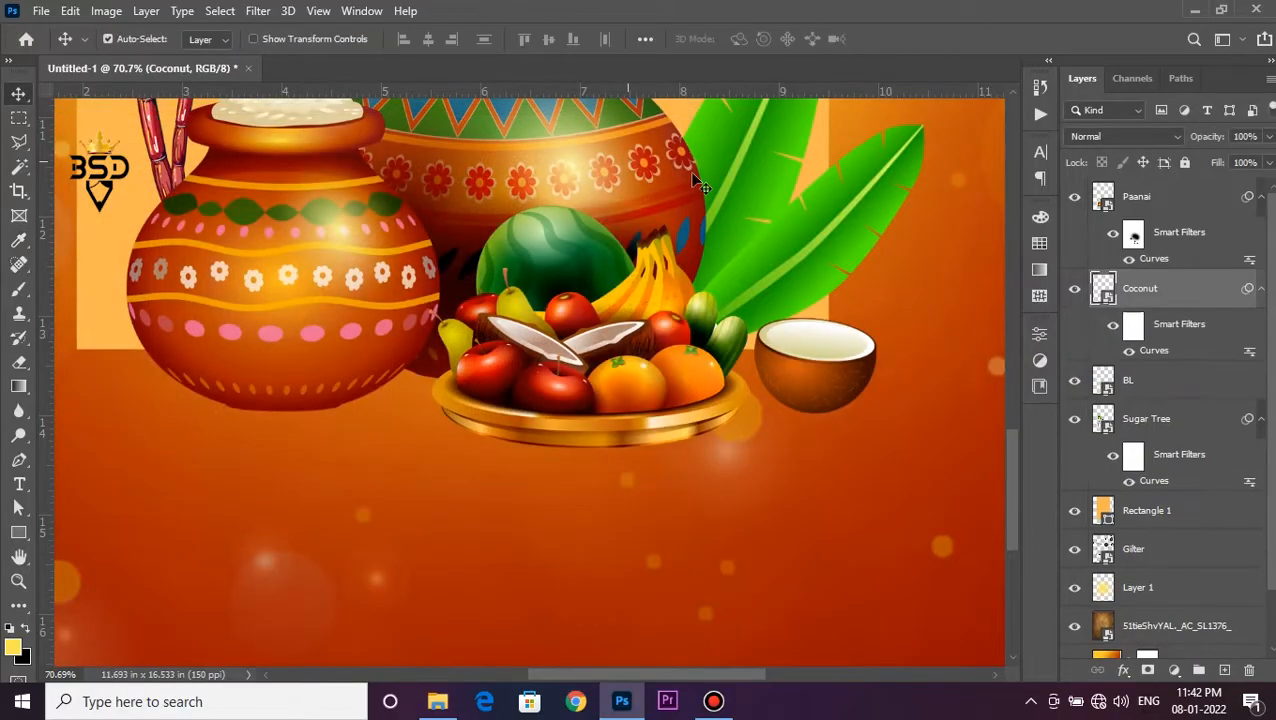
click(1261, 288)
Duplicate the coconut layer and position the copy beside the left pot, level with the original.
key(ctrl+j)
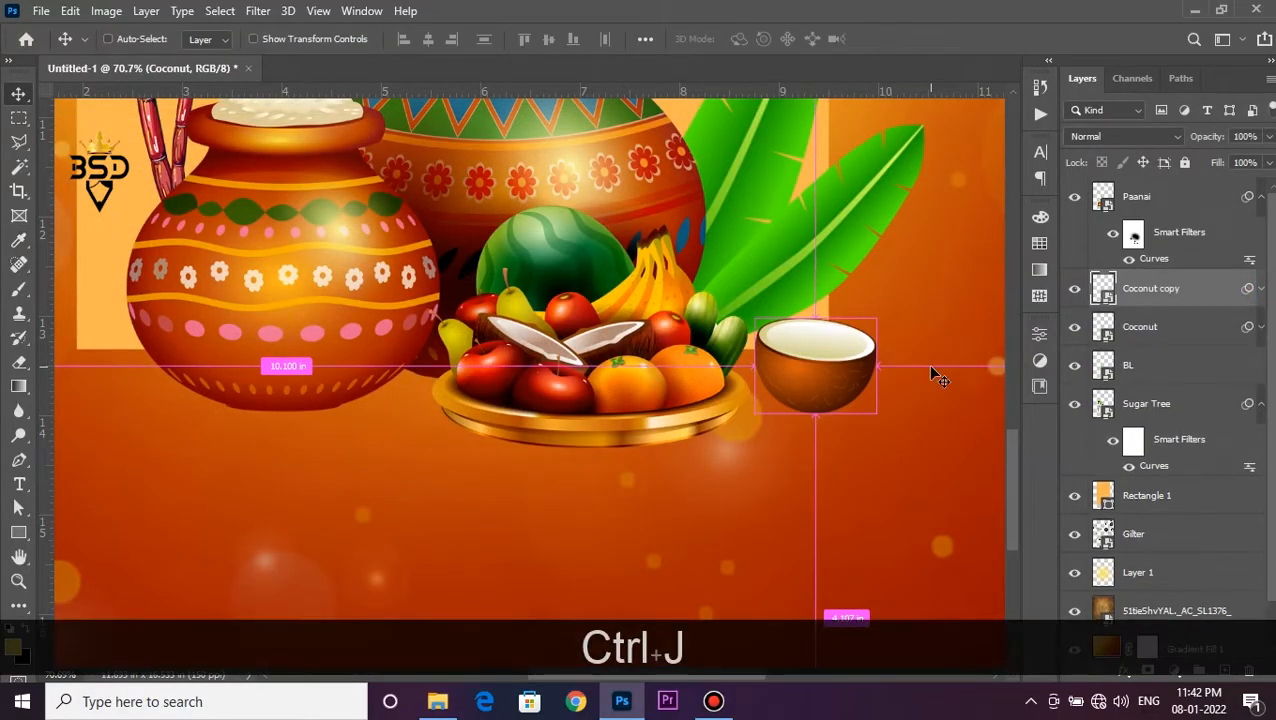
key(ctrl+t)
drag(835, 366, 343, 401)
right_click(132, 373)
click(175, 337)
key(Return)
scroll(343, 401, down, 5)
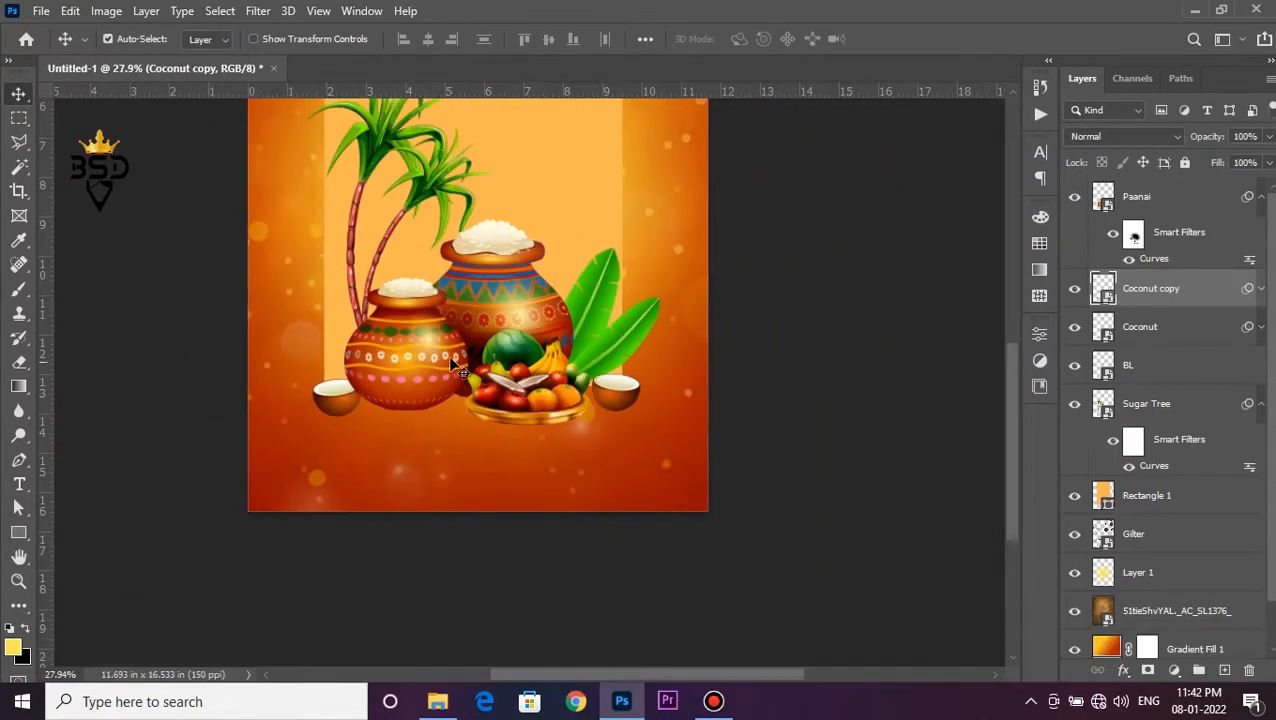
Draw a flat ellipse about 253 × 29 px below the left pot, directly above the Sugar Tree layer.
scroll(503, 520, up, 5)
drag(503, 520, 557, 345)
scroll(490, 345, up, 1)
click(1157, 405)
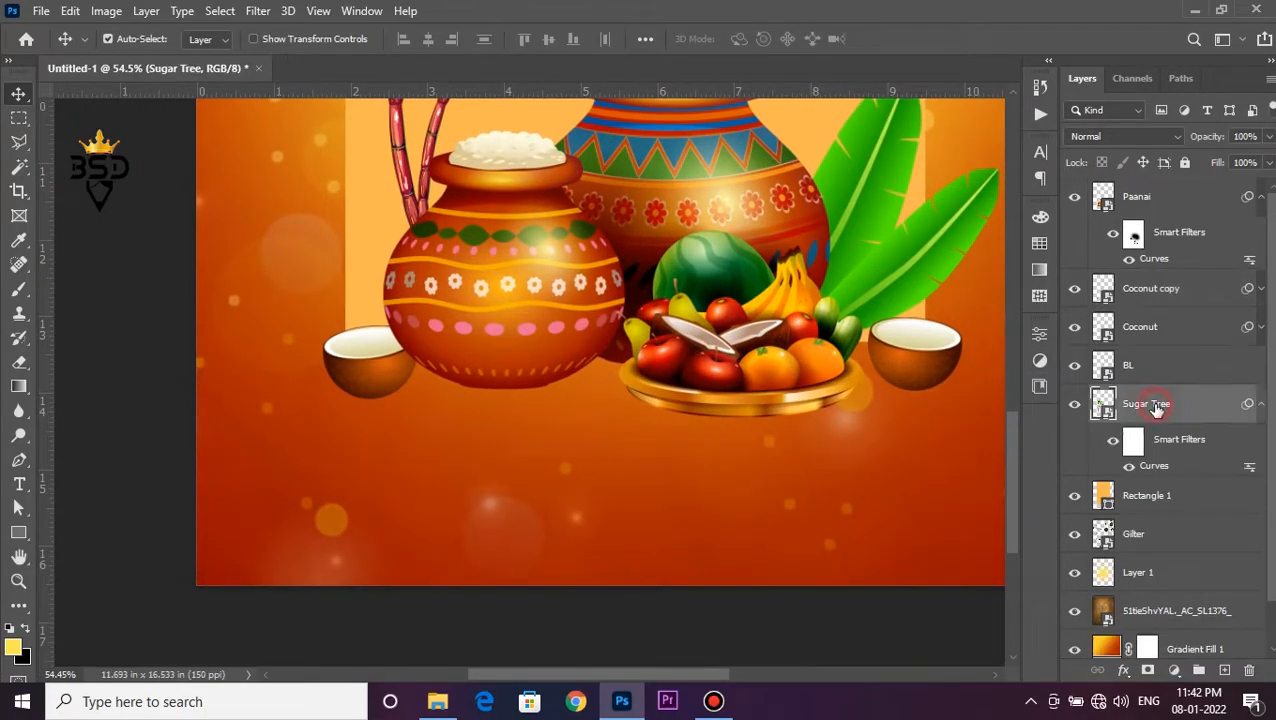
click(19, 533)
click(90, 531)
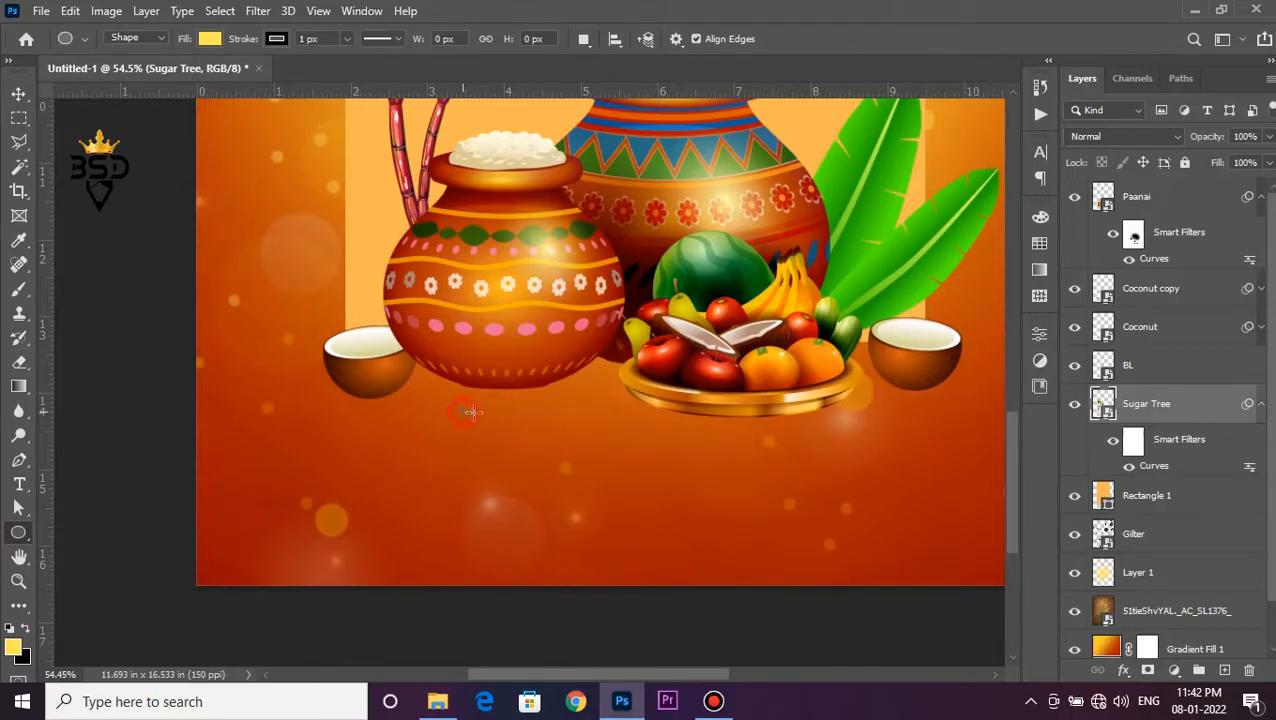
drag(591, 426, 591, 426)
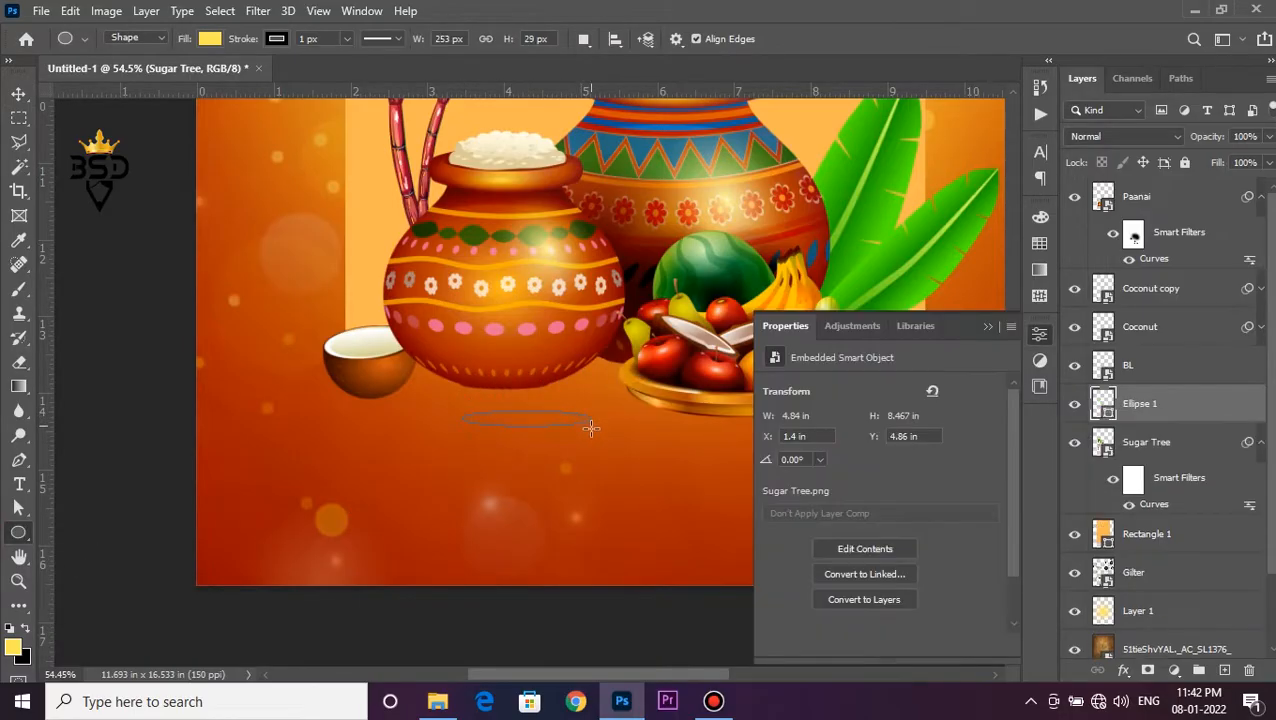
Remove the ellipse's stroke and fill it with the dark maroon 260000 sampled from between the pots.
scroll(511, 410, up, 3)
click(823, 550)
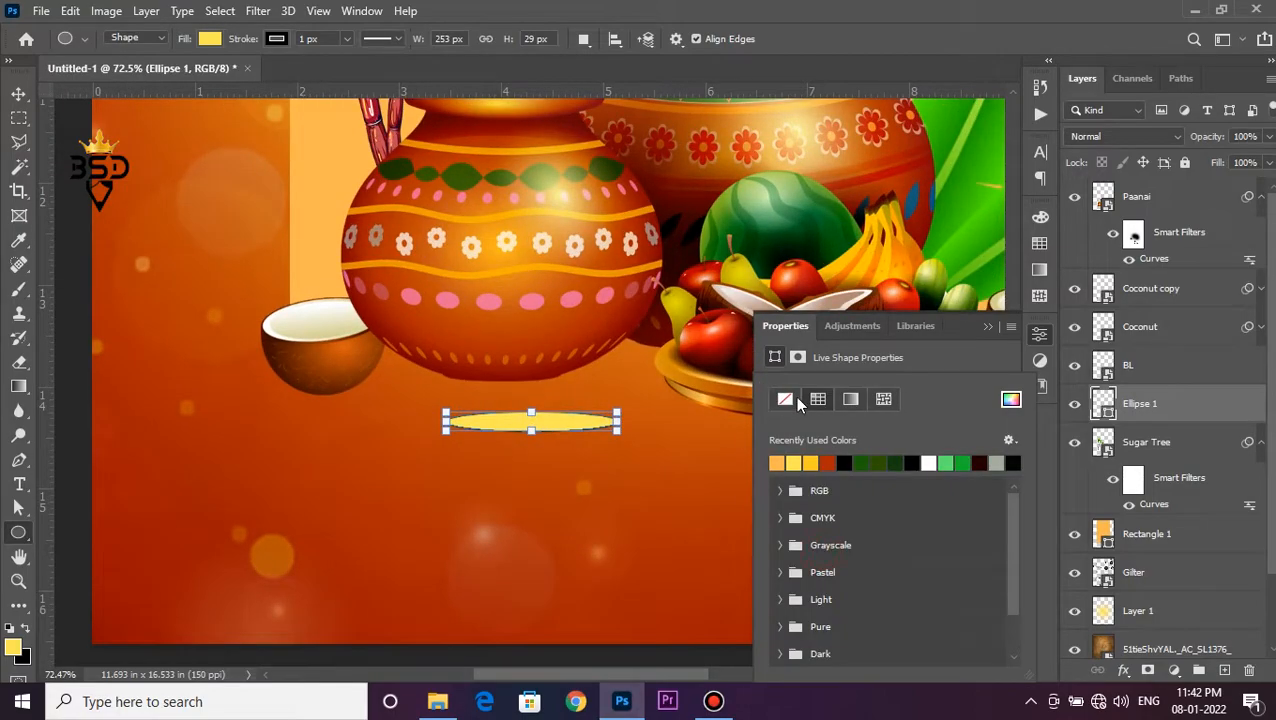
click(950, 357)
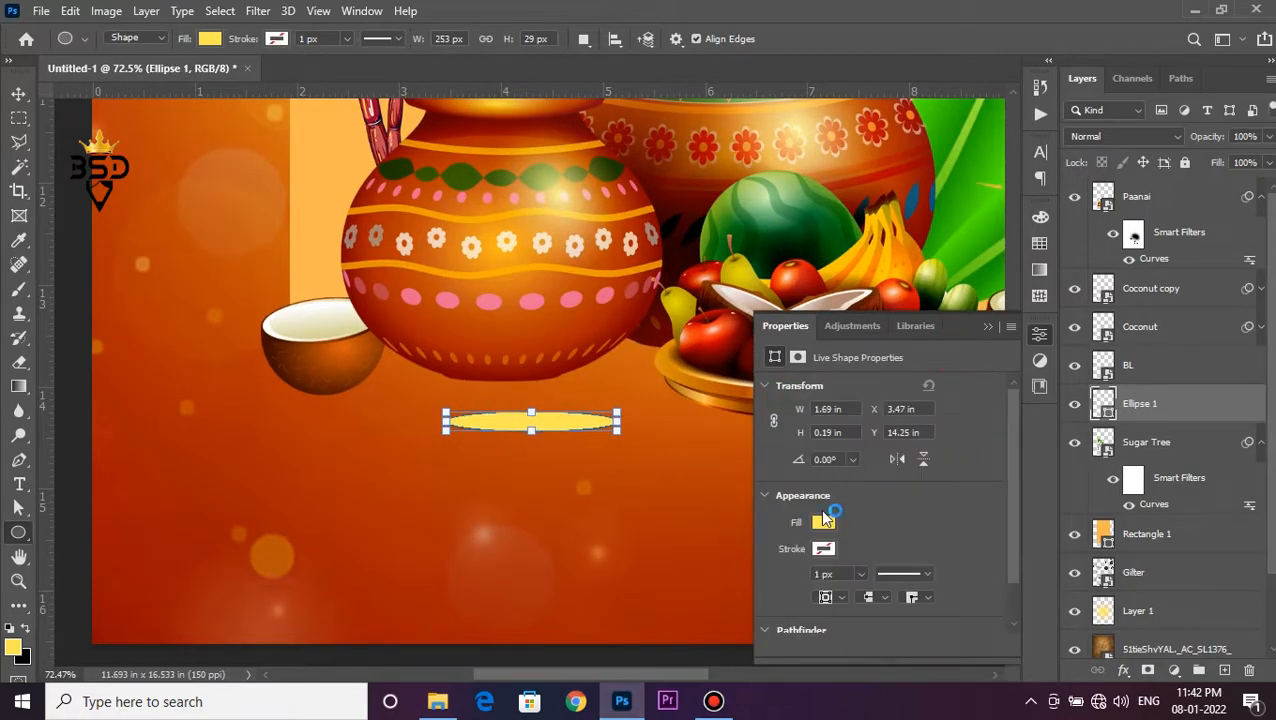
double_click(1105, 408)
click(677, 255)
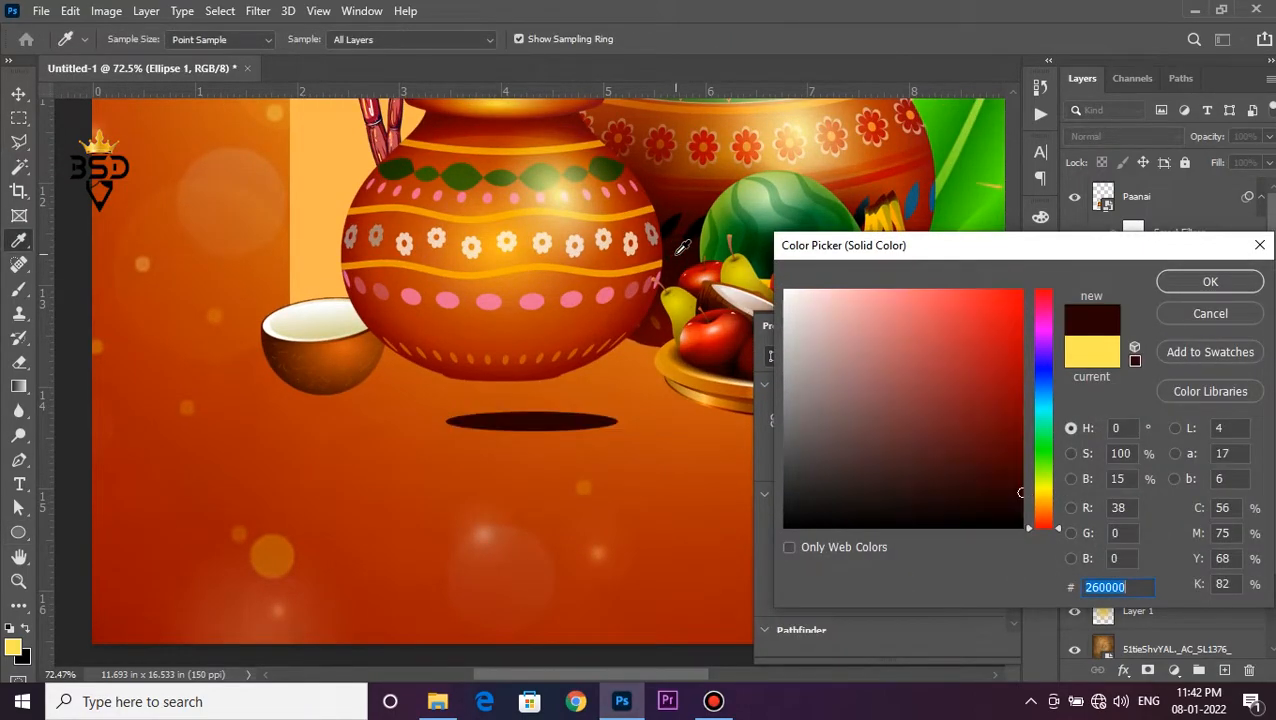
click(1211, 274)
Widen the ellipse to about 1.96 in and fit it under the left pot's base as a contact shadow.
key(ctrl+t)
drag(558, 423, 608, 385)
key(Return)
key(Up)
key(Up)
key(Up)
key(Up)
scroll(533, 400, down, 2)
scroll(533, 400, up, 2)
Duplicate the pot's shadow ellipse, shrink the copy to about 0.97 × 0.12 in, and position it under the left coconut.
key(ctrl+j)
key(ctrl+t)
drag(555, 385, 383, 388)
scroll(395, 391, up, 3)
key(Return)
key(Down)
key(Down)
key(Down)
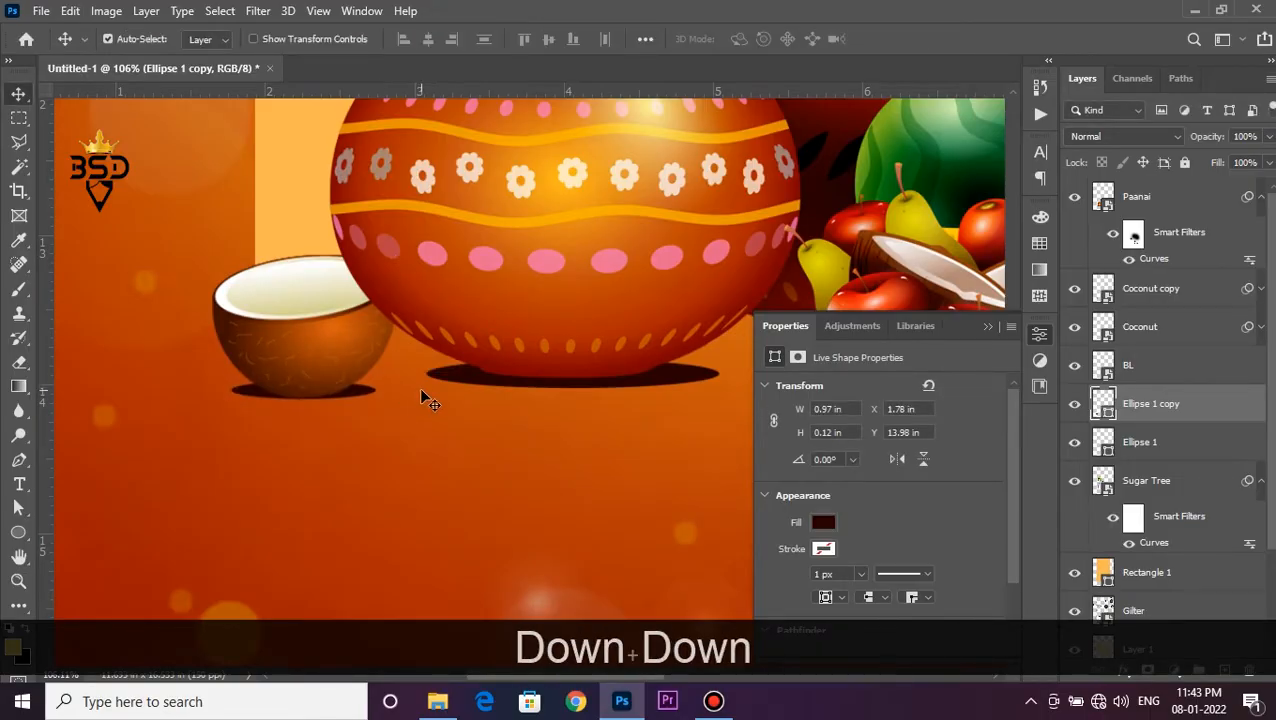
Narrow the left coconut's shadow to about 0.85 in wide and nudge it slightly lower.
scroll(316, 423, up, 2)
key(ctrl+t)
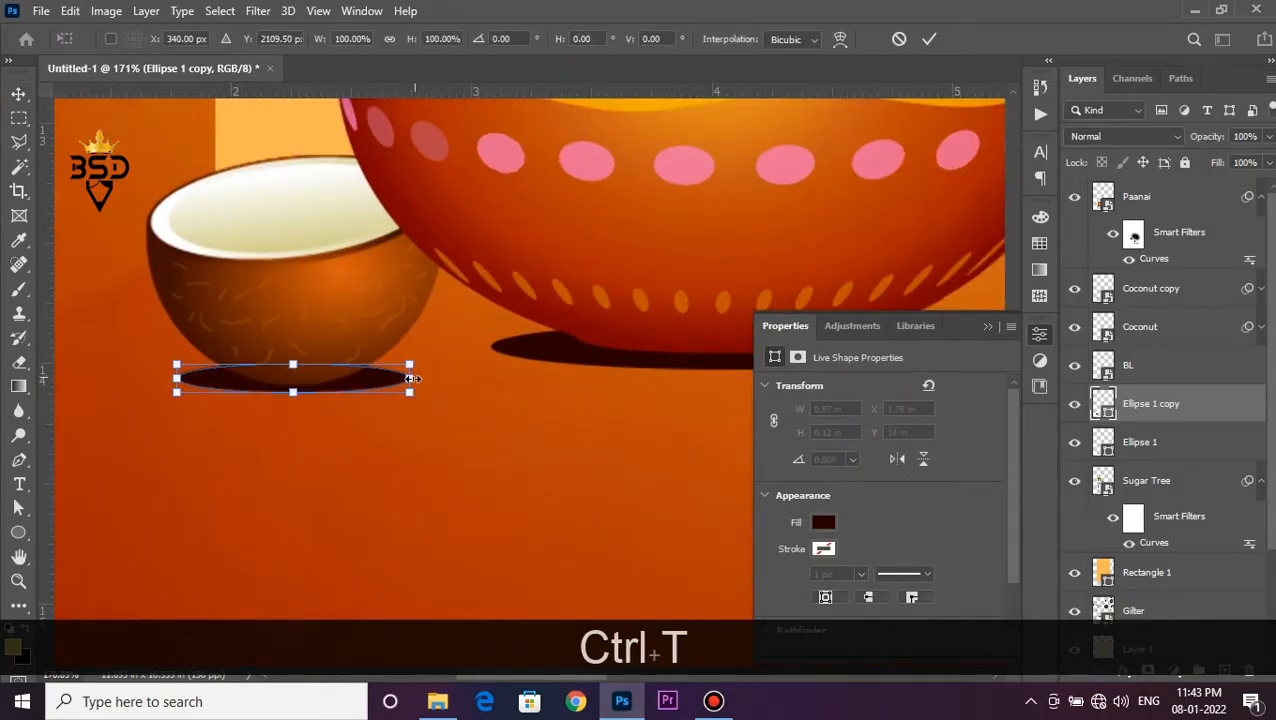
key(Return)
scroll(400, 378, down, 3)
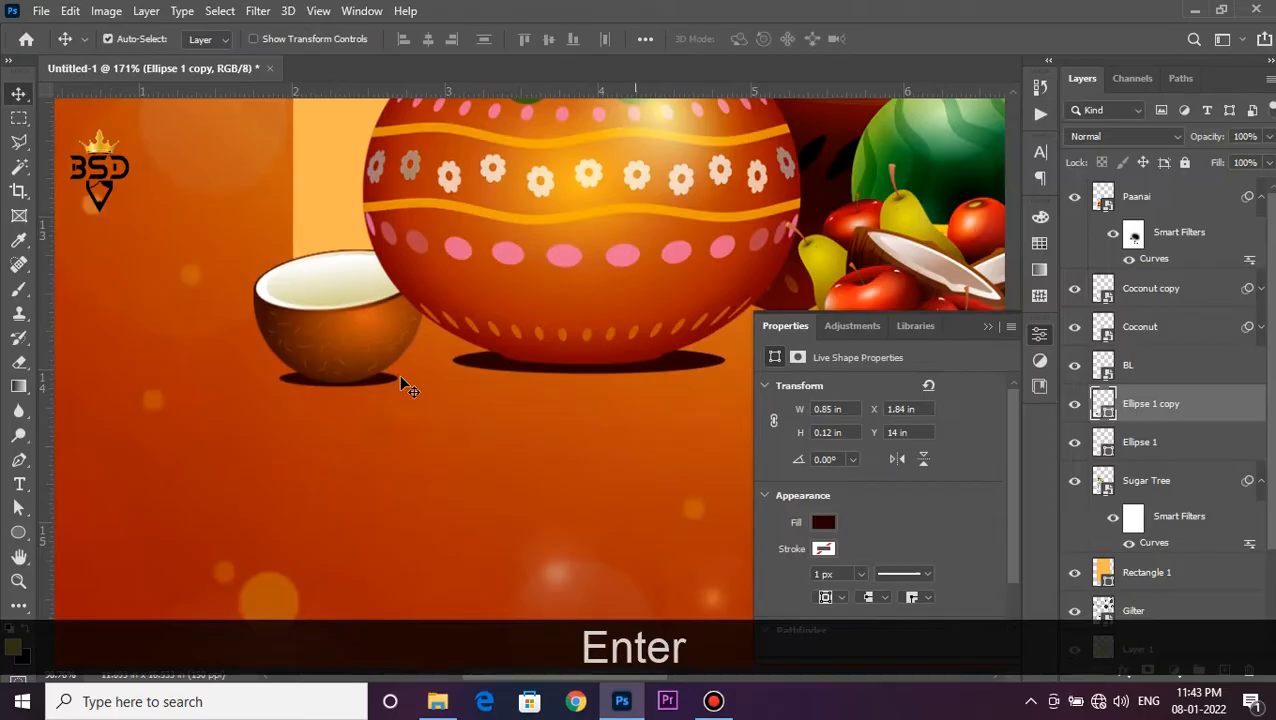
key(Down)
key(Down)
scroll(404, 376, down, 3)
scroll(511, 405, up, 4)
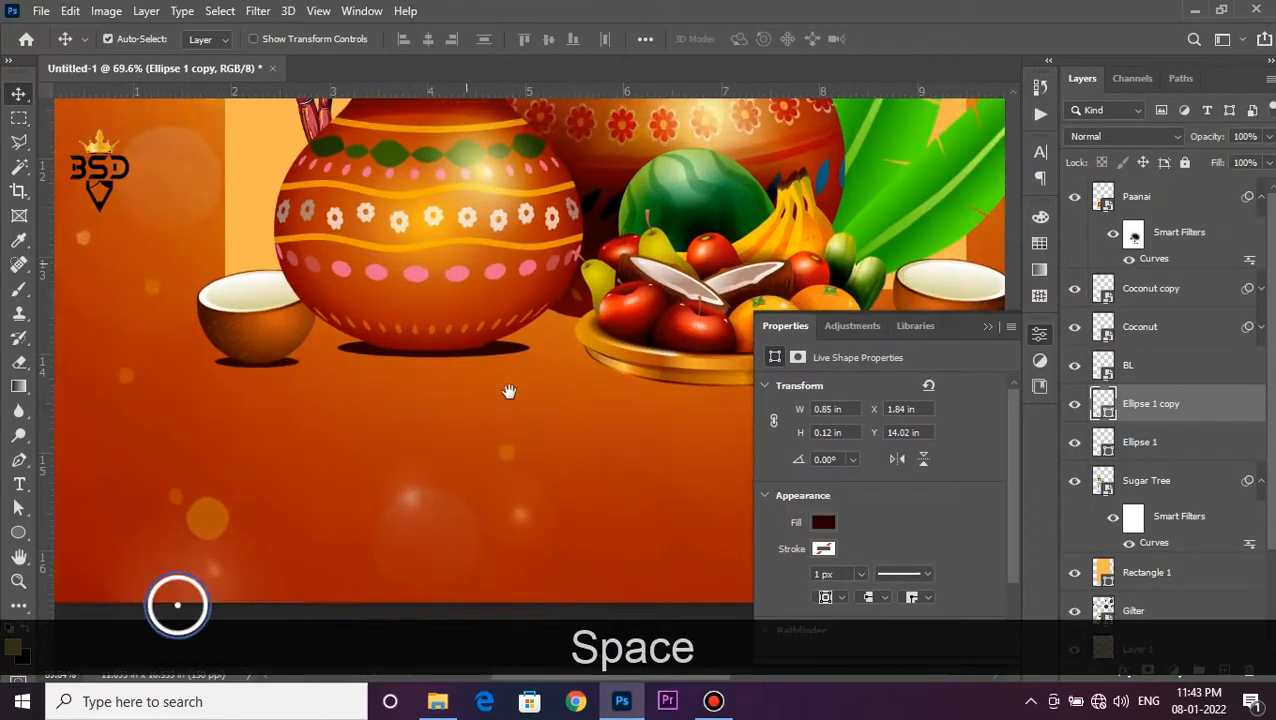
Copy the left pot's shadow ellipse and place the copy under the base of the large rear pot.
drag(510, 393, 342, 484)
right_click(335, 436)
click(340, 441)
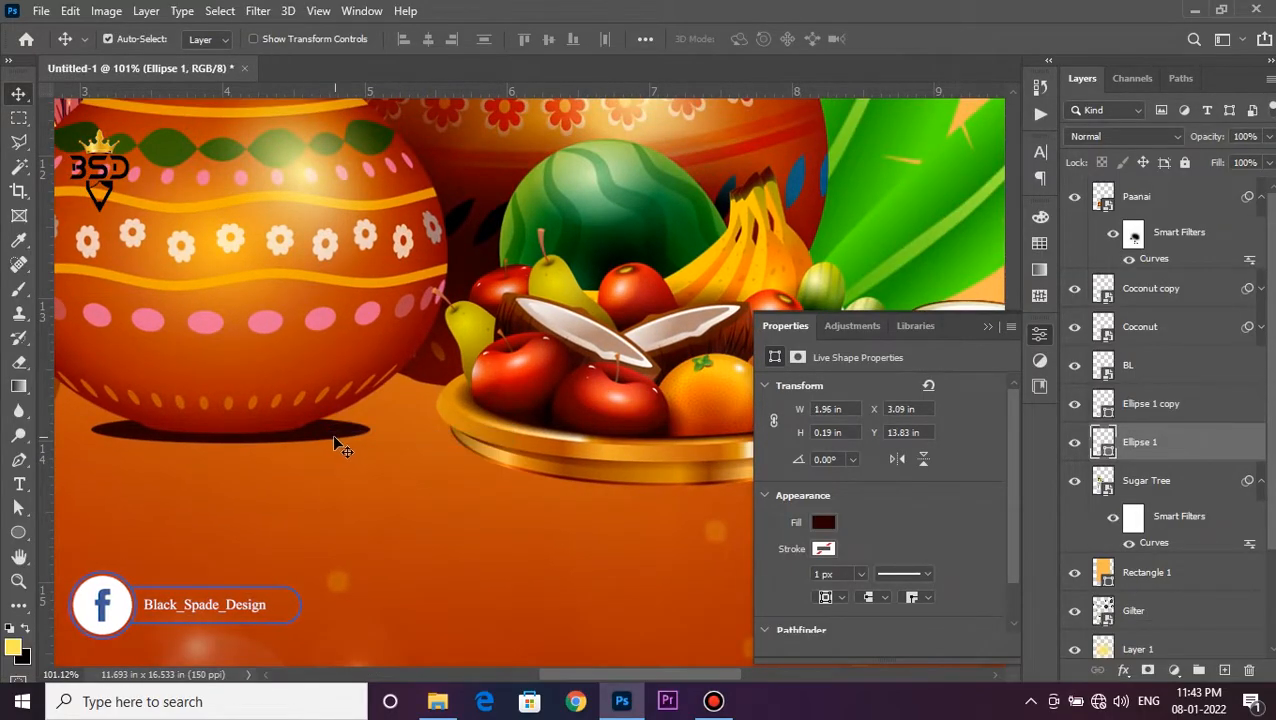
drag(332, 437, 648, 362)
scroll(622, 390, down, 4)
scroll(332, 325, up, 3)
Duplicate the rear pot's shadow, widen the copy to about 3.27 in, and position it beneath the fruit plate.
key(ctrl+j)
key(ctrl+t)
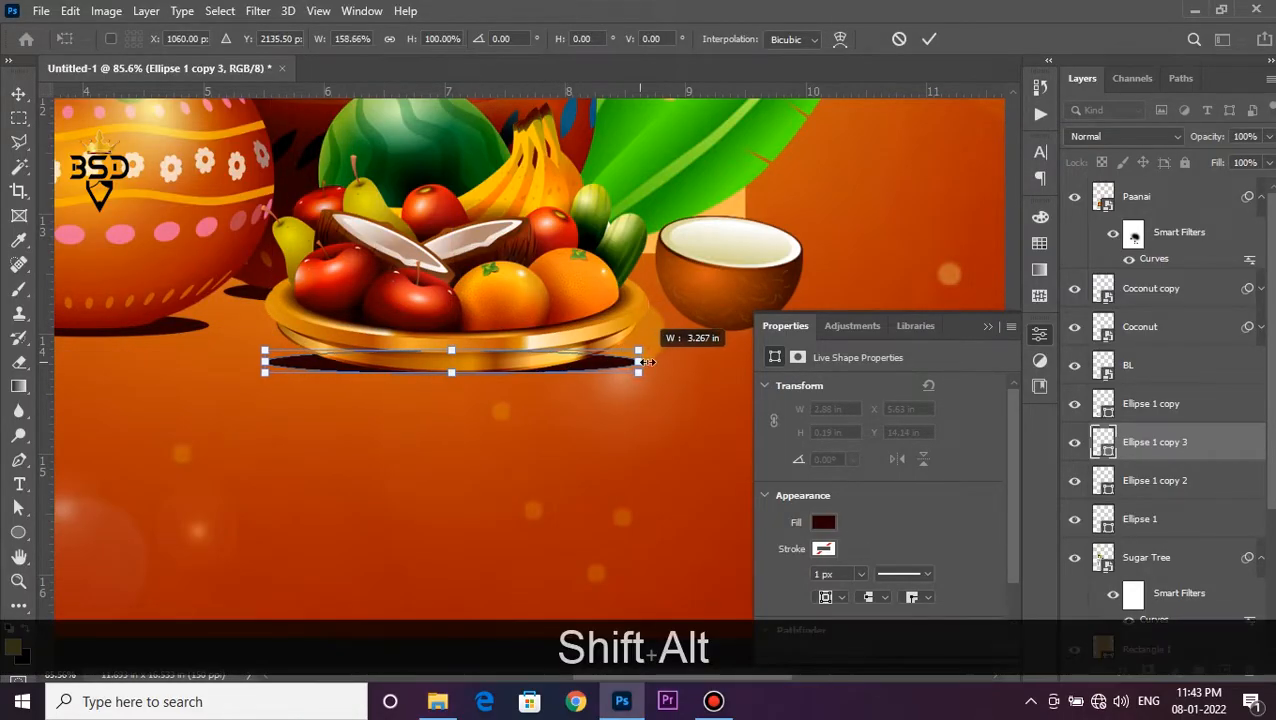
drag(457, 378, 456, 388)
key(Return)
key(Up)
key(Up)
key(Up)
key(Up)
key(Down)
Narrow the fruit plate's shadow to about 90% of its width, then deselect it.
scroll(561, 381, up, 1)
key(ctrl+t)
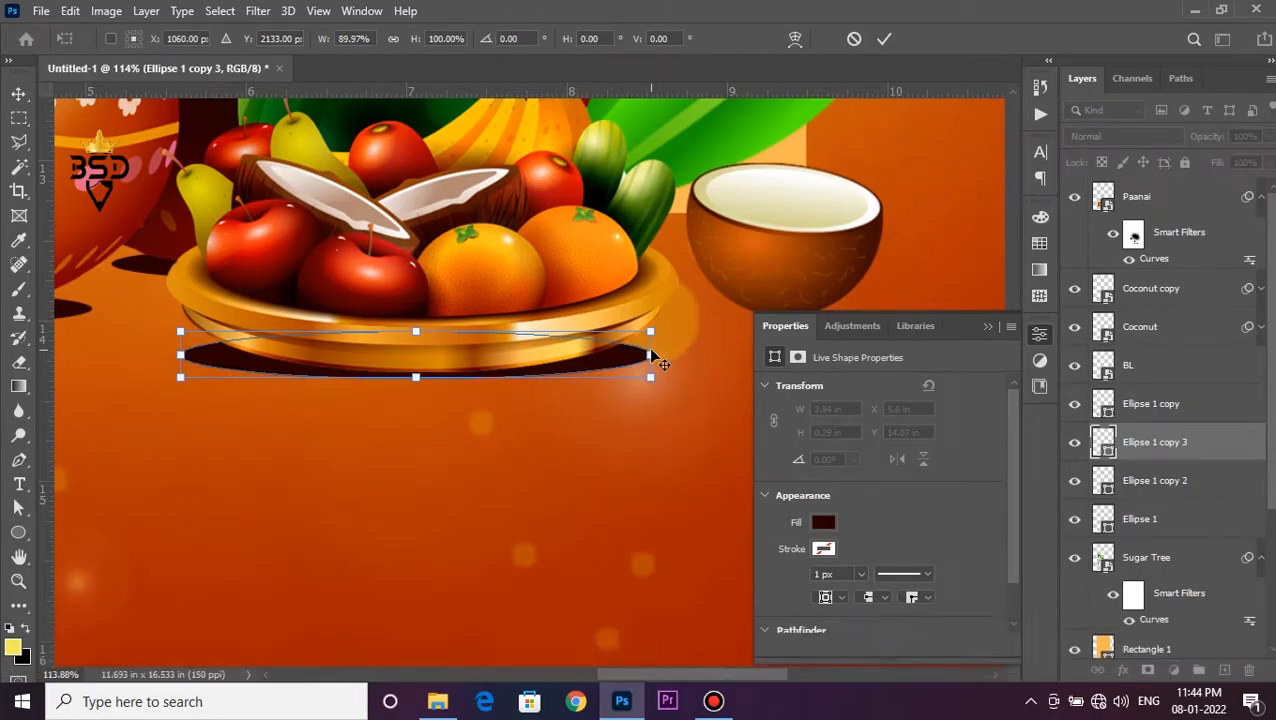
key(Return)
scroll(636, 350, down, 3)
click(618, 434)
Copy the left coconut's shadow, align the copy under the right coconut, and collapse the shape properties.
scroll(616, 430, down, 3)
scroll(590, 416, up, 2)
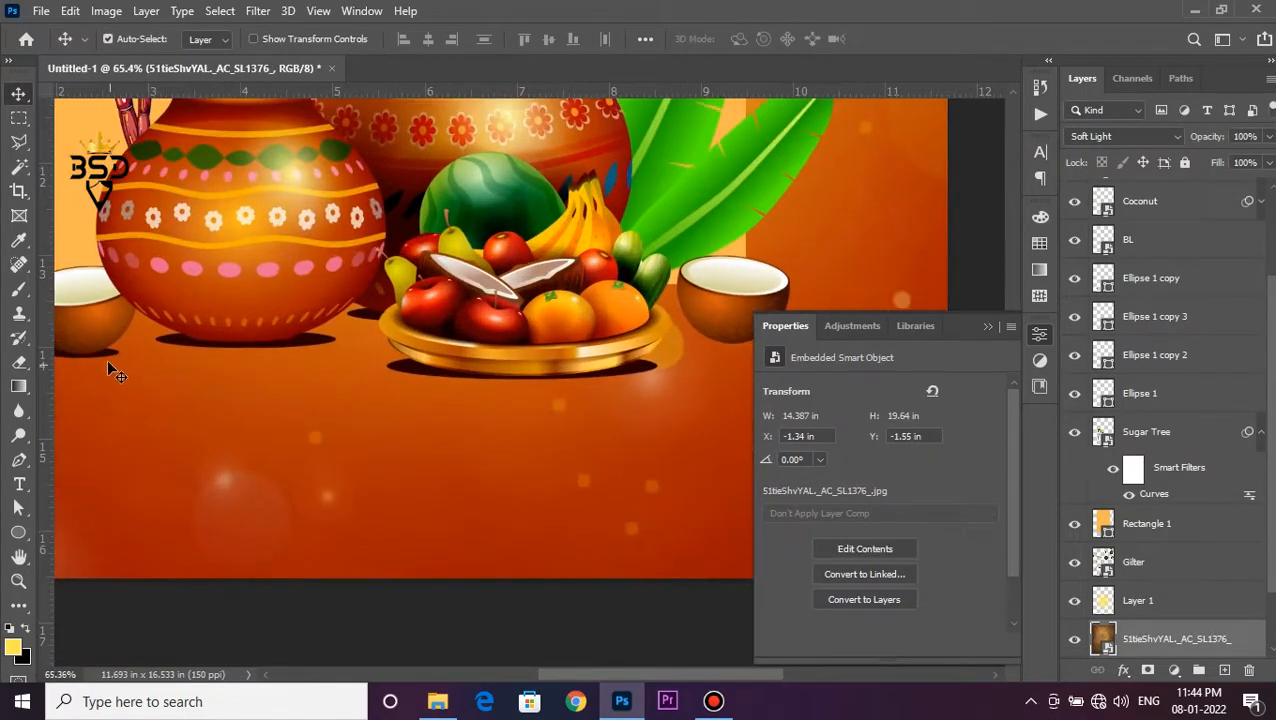
right_click(108, 358)
click(115, 365)
drag(113, 362, 727, 356)
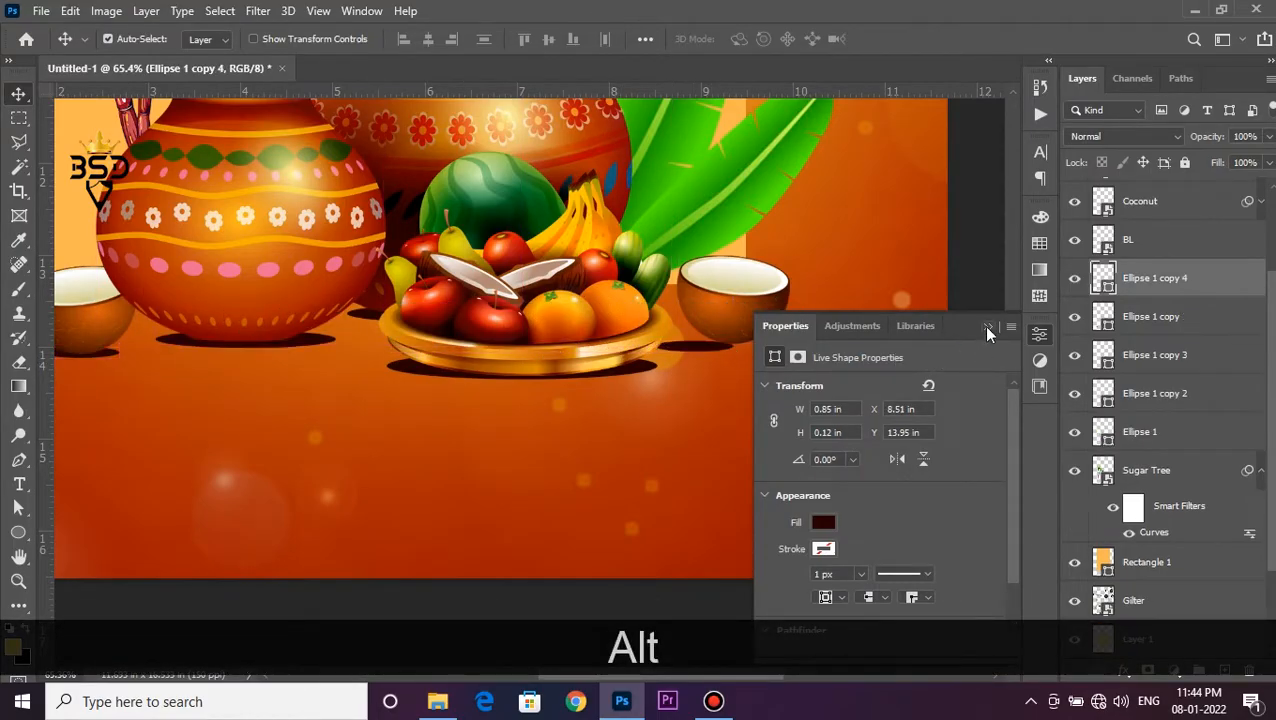
click(988, 327)
scroll(700, 350, up, 4)
drag(638, 364, 705, 357)
scroll(705, 355, down, 5)
scroll(698, 297, up, 2)
key(space)
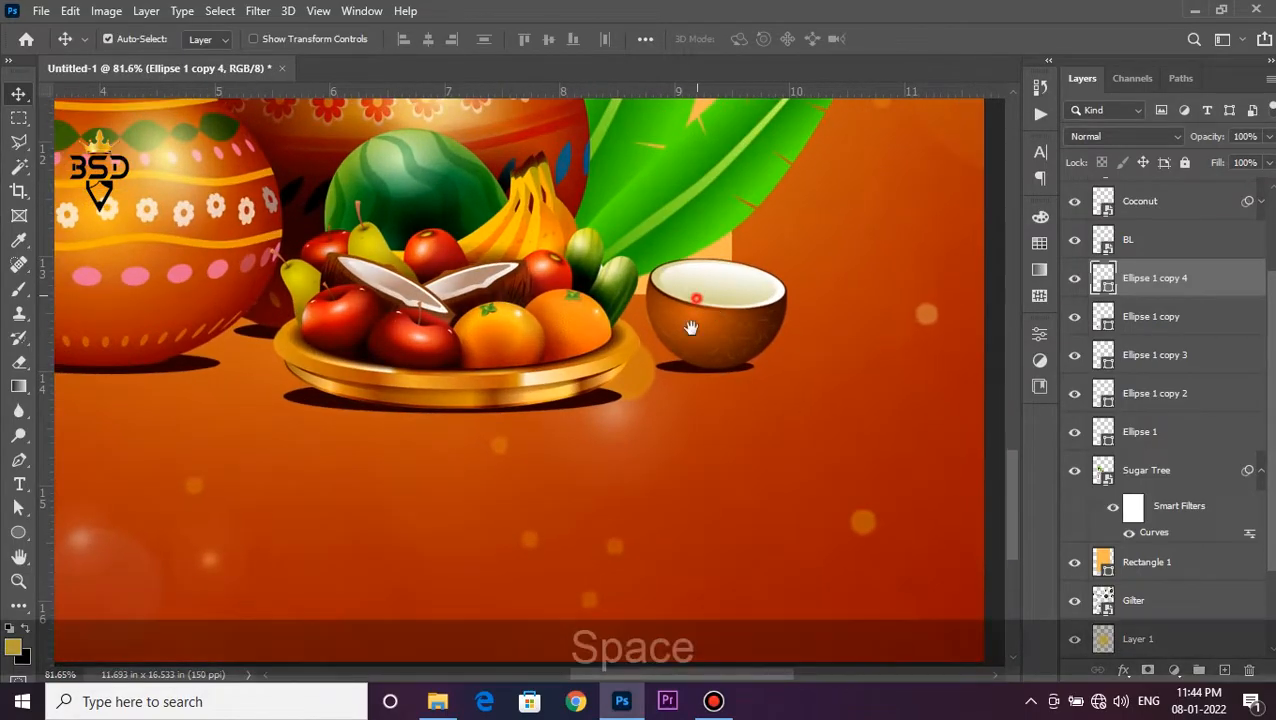
Rotate the banana leaves slightly more upright and move them down behind the fruit plate and right coconut.
drag(698, 294, 681, 386)
right_click(642, 318)
click(668, 323)
key(ctrl+t)
drag(872, 319, 857, 273)
drag(611, 307, 649, 370)
key(Return)
Darken the banana leaves with Curves by moving the black point to input 29.
scroll(608, 320, down, 5)
scroll(608, 330, up, 3)
key(ctrl+m)
drag(281, 130, 910, 184)
drag(785, 521, 812, 526)
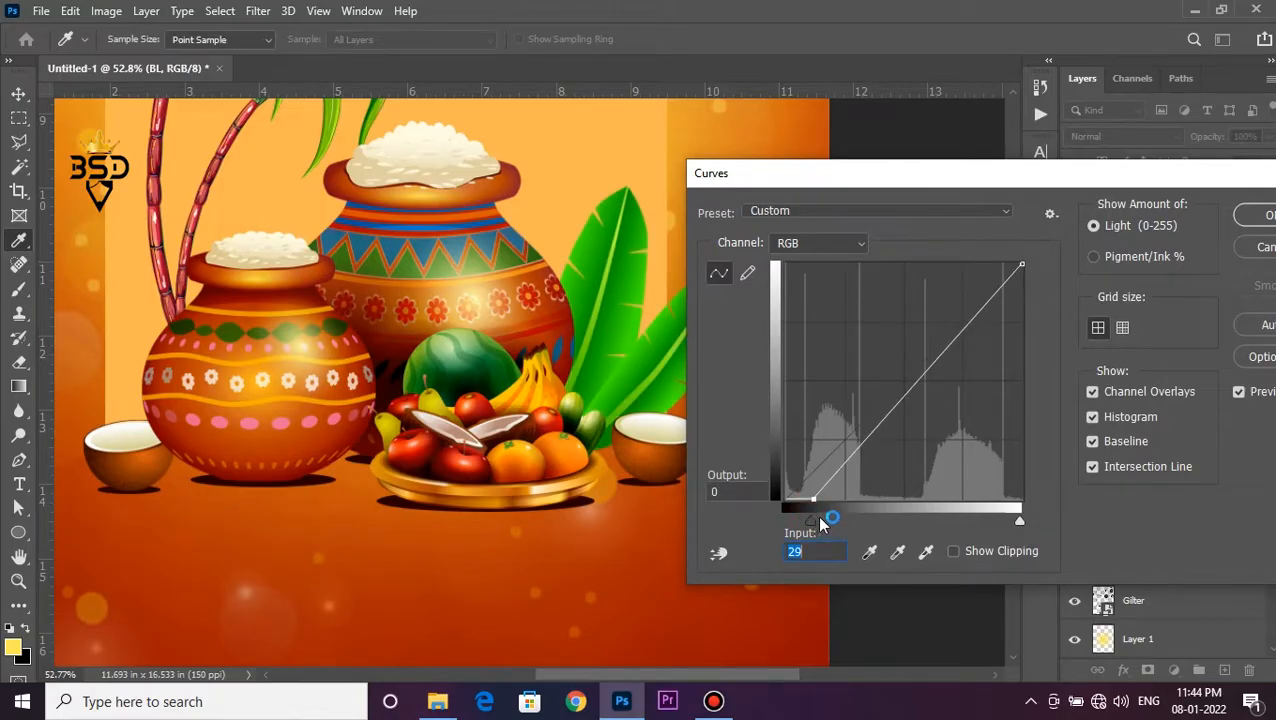
click(1258, 215)
scroll(533, 316, down, 2)
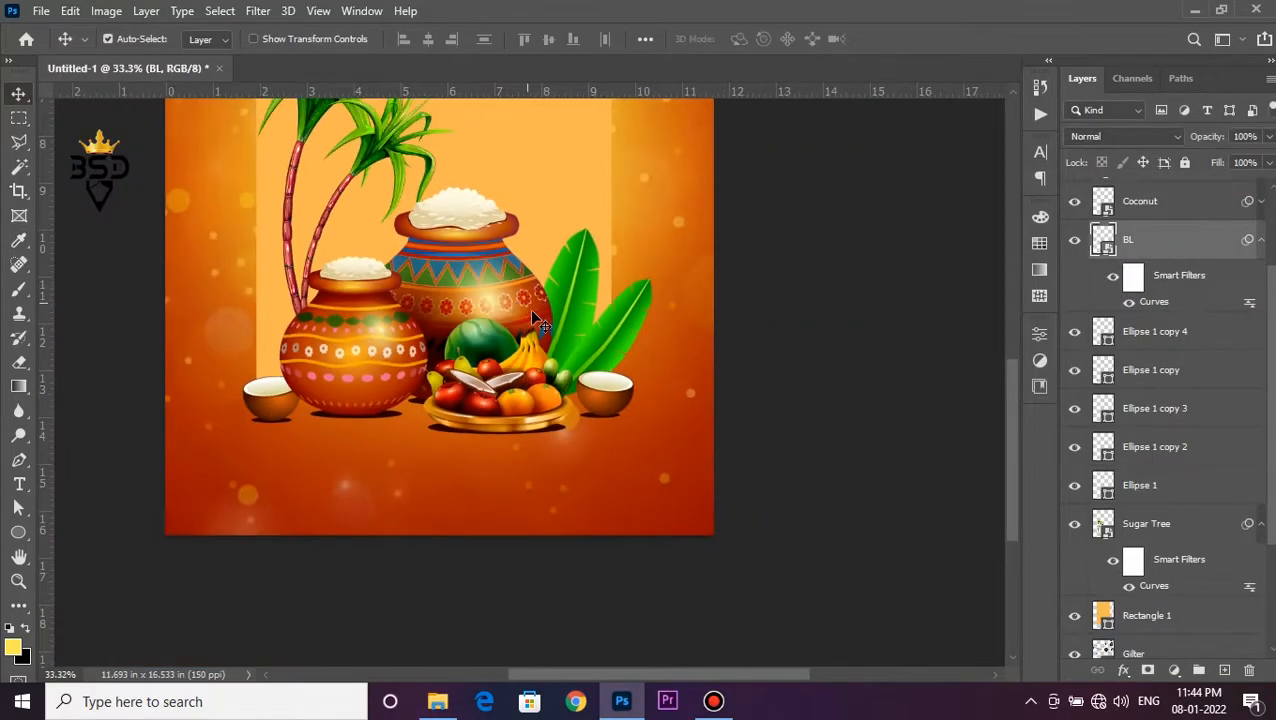
Place the Flare Circle image just above the brown texture layer and scale it to about 305% to cover the poster.
scroll(533, 316, down, 3)
scroll(588, 487, up, 2)
drag(588, 487, 566, 394)
scroll(566, 394, down, 2)
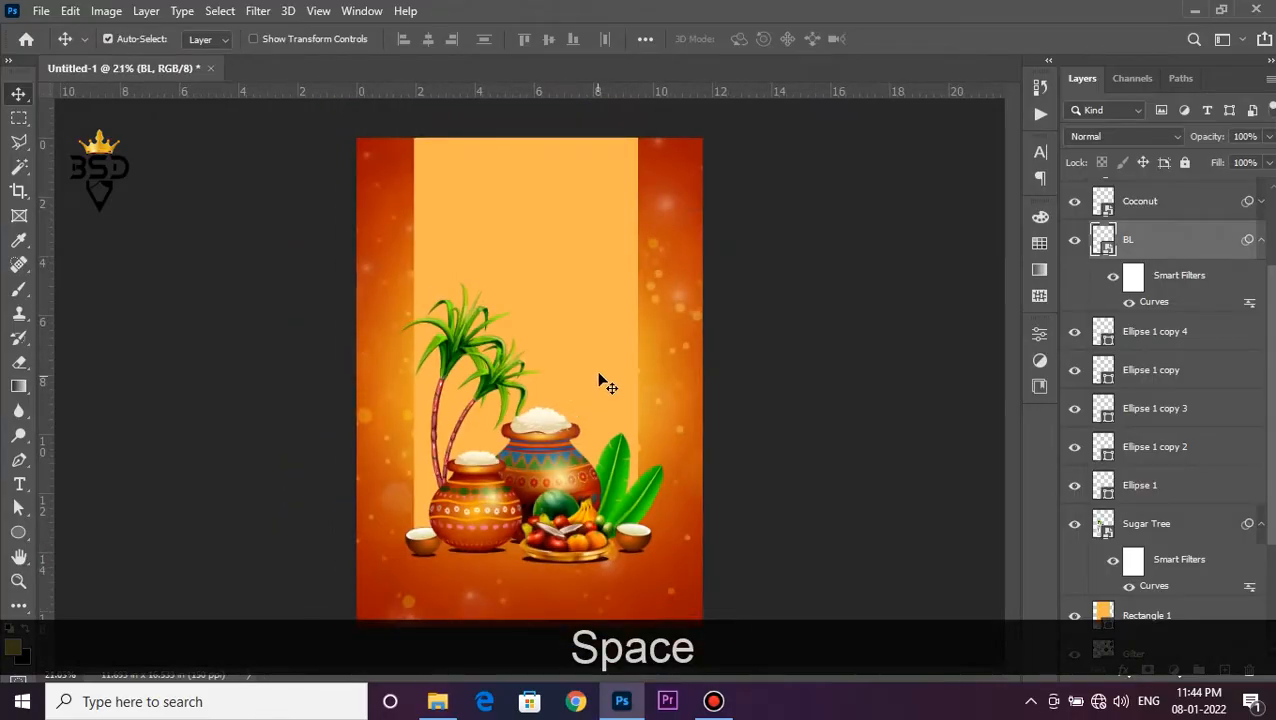
scroll(1262, 400, down, 3)
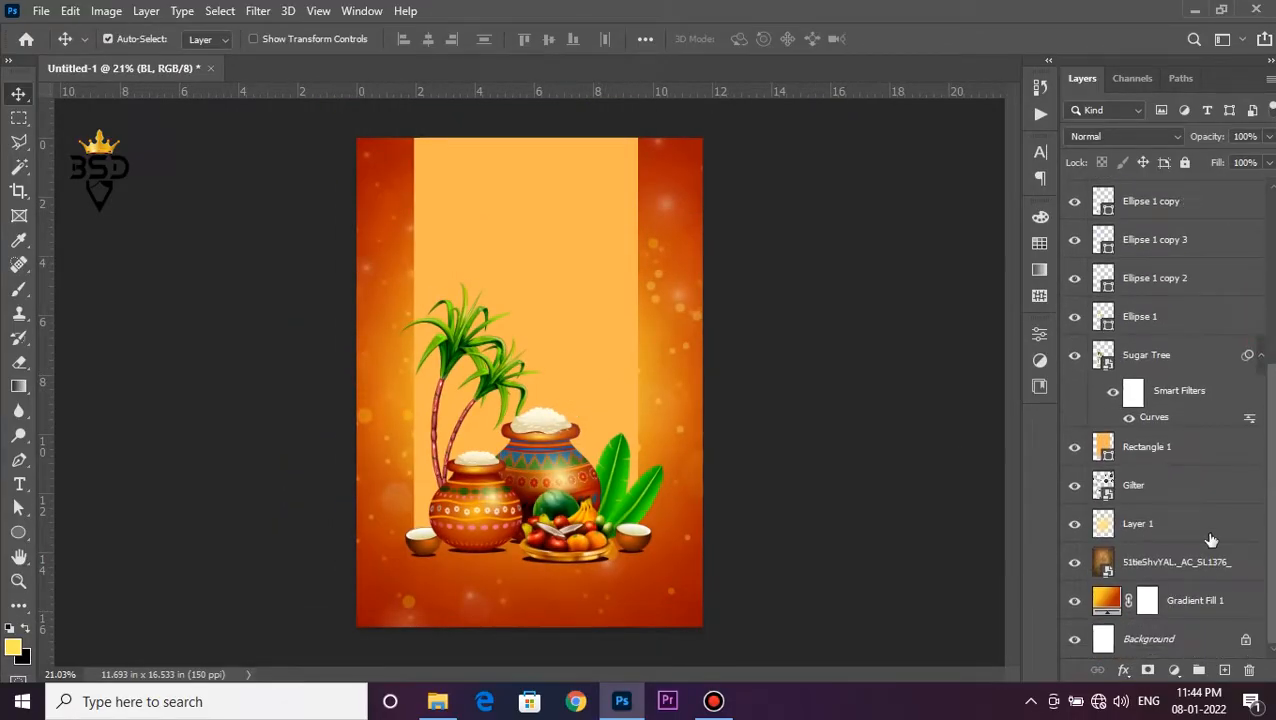
click(1185, 568)
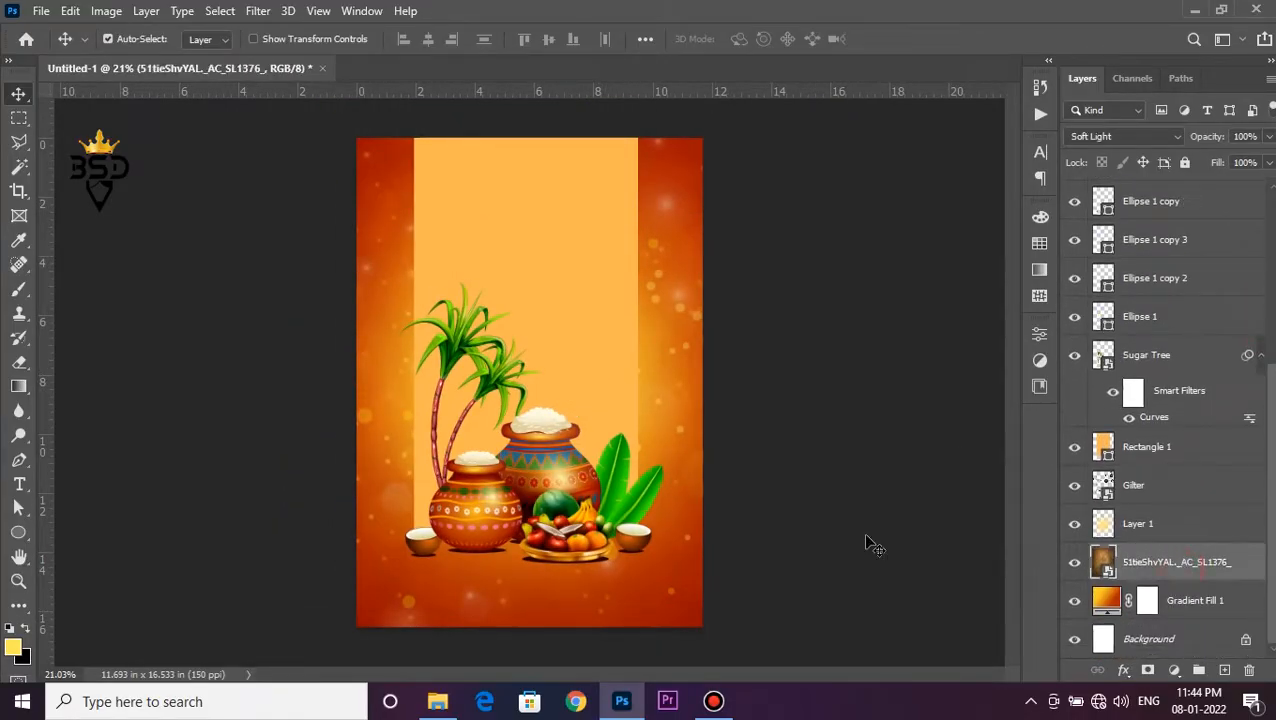
click(438, 701)
click(508, 238)
drag(506, 257, 563, 427)
drag(621, 297, 848, 161)
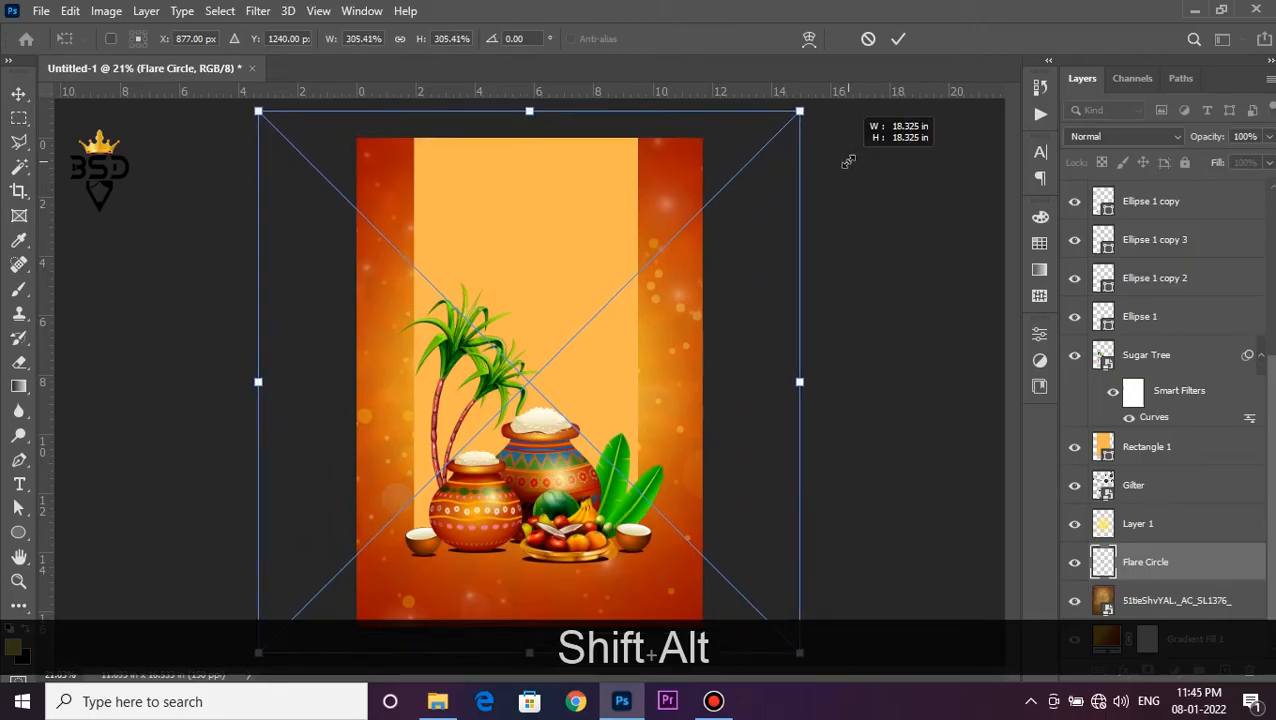
key(Return)
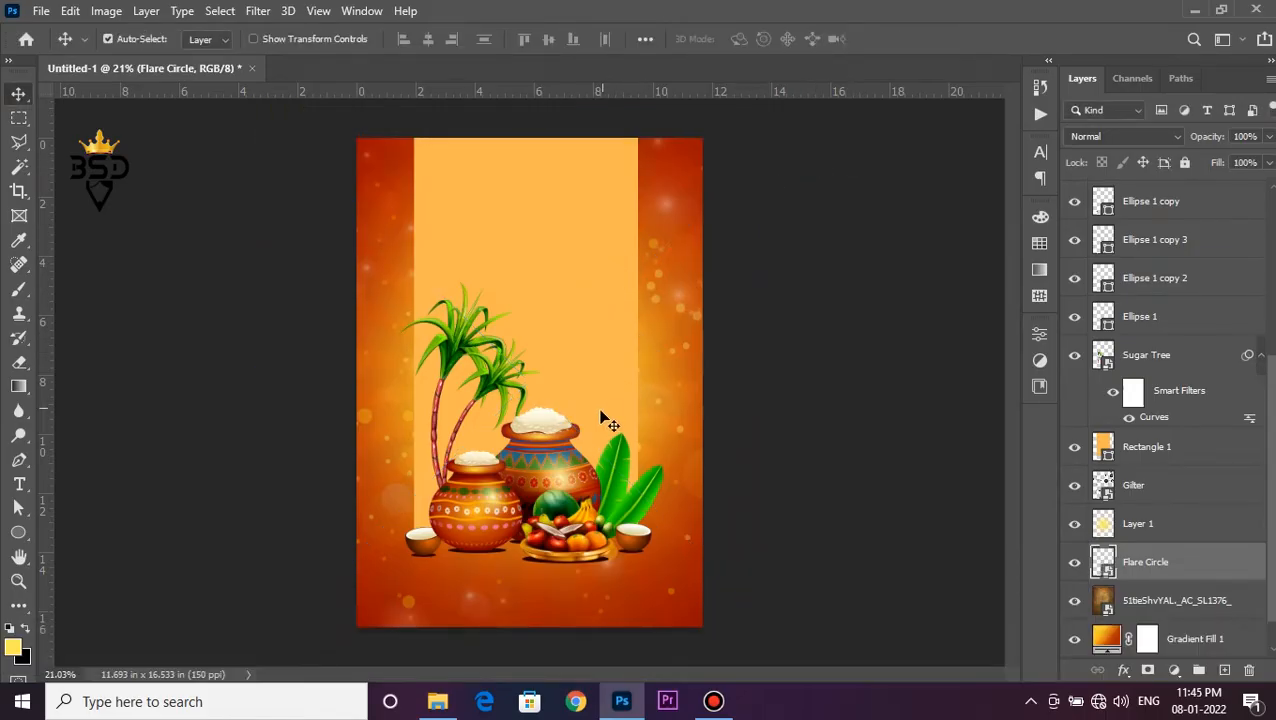
Set the Flare Circle layer's blend mode to Multiply and fit the whole poster in view.
scroll(510, 420, up, 3)
scroll(345, 245, up, 3)
drag(333, 239, 424, 394)
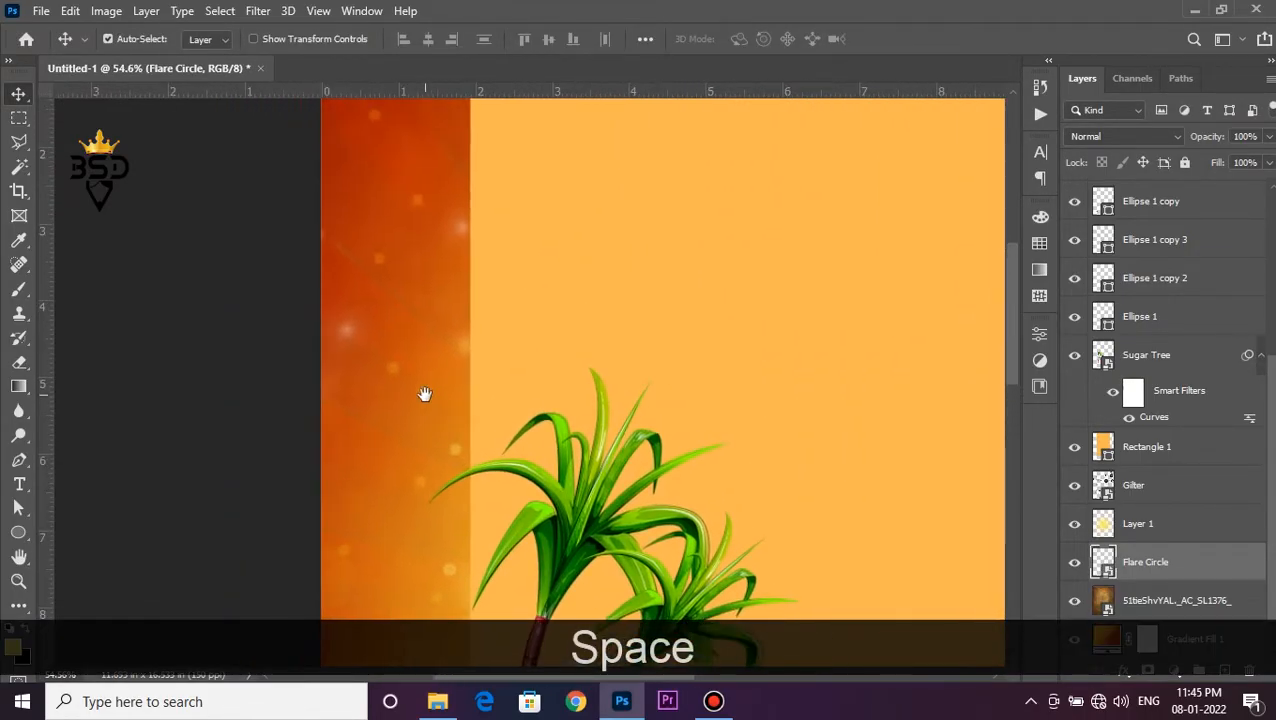
click(1144, 136)
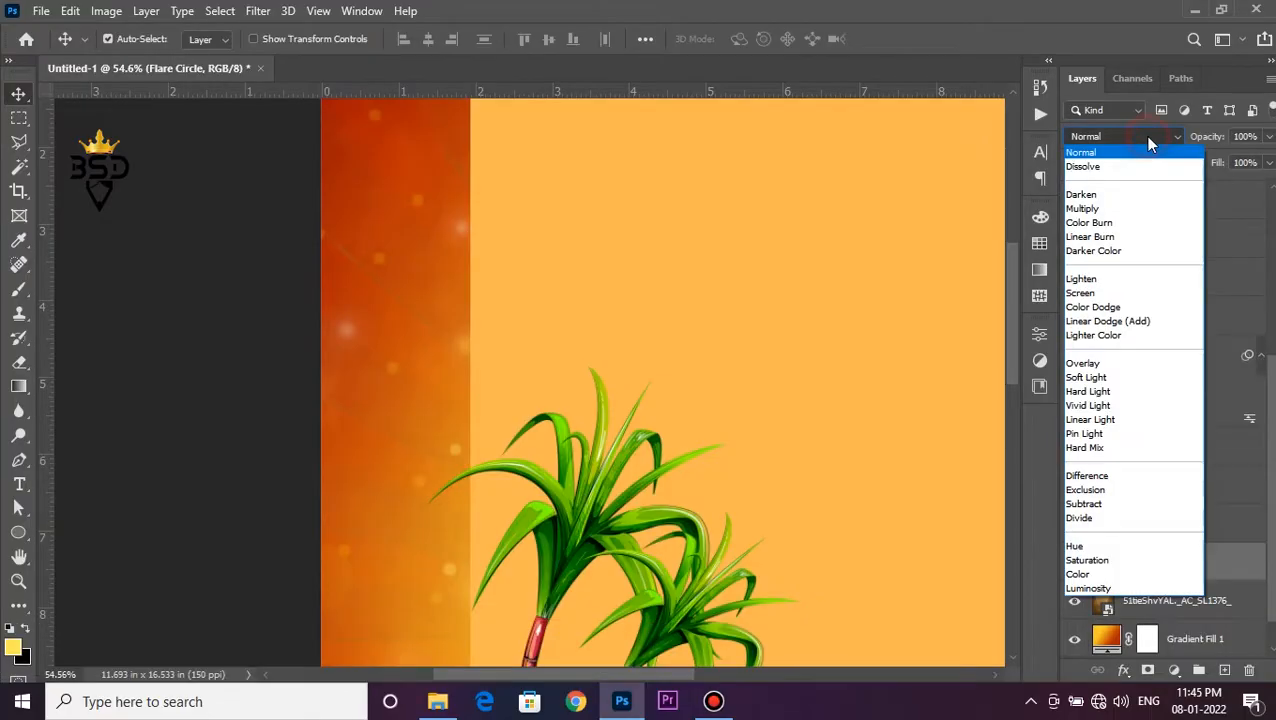
click(1077, 209)
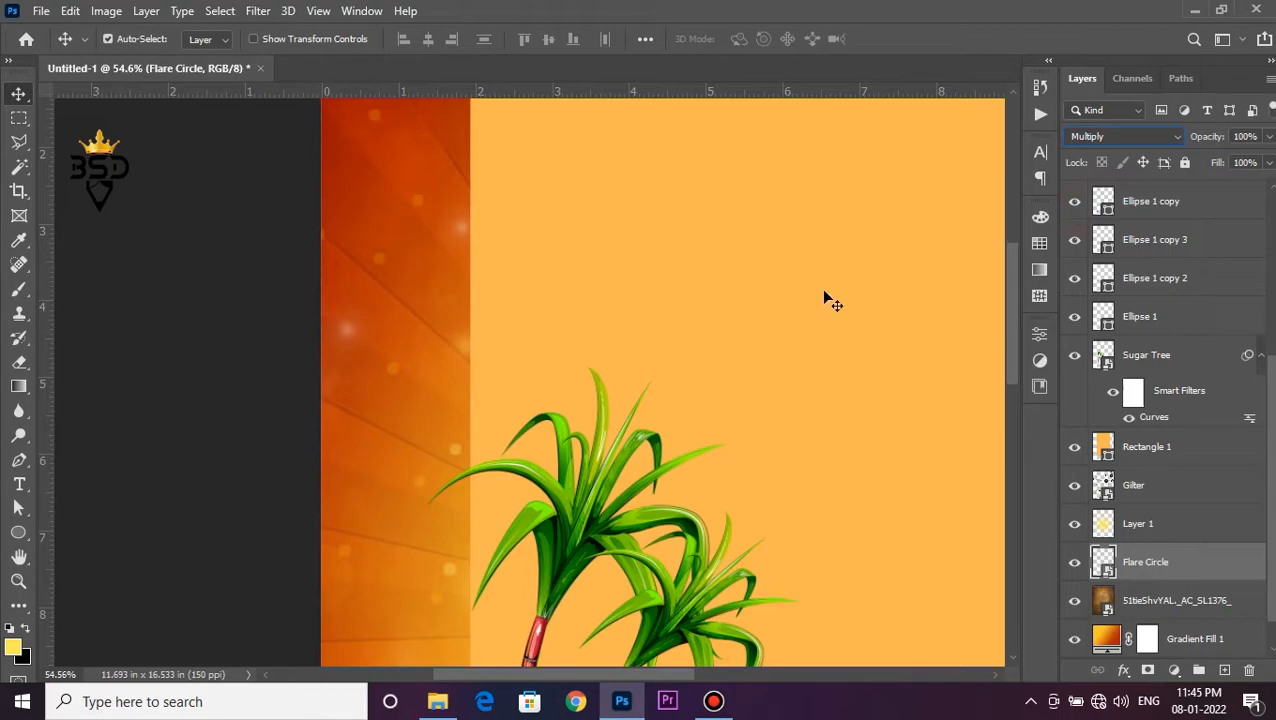
click(828, 300)
key(ctrl+0)
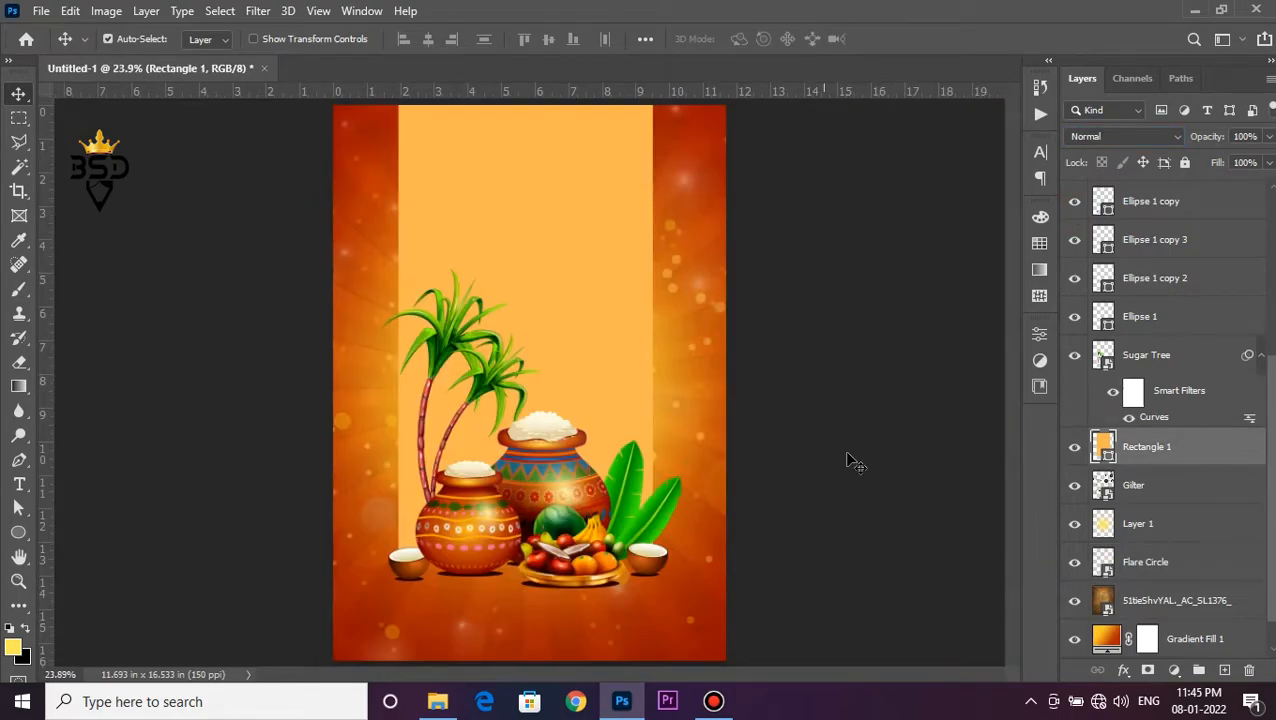
Enlarge the Flare Circle layer slightly so its rays extend further beyond the poster edges.
click(1141, 560)
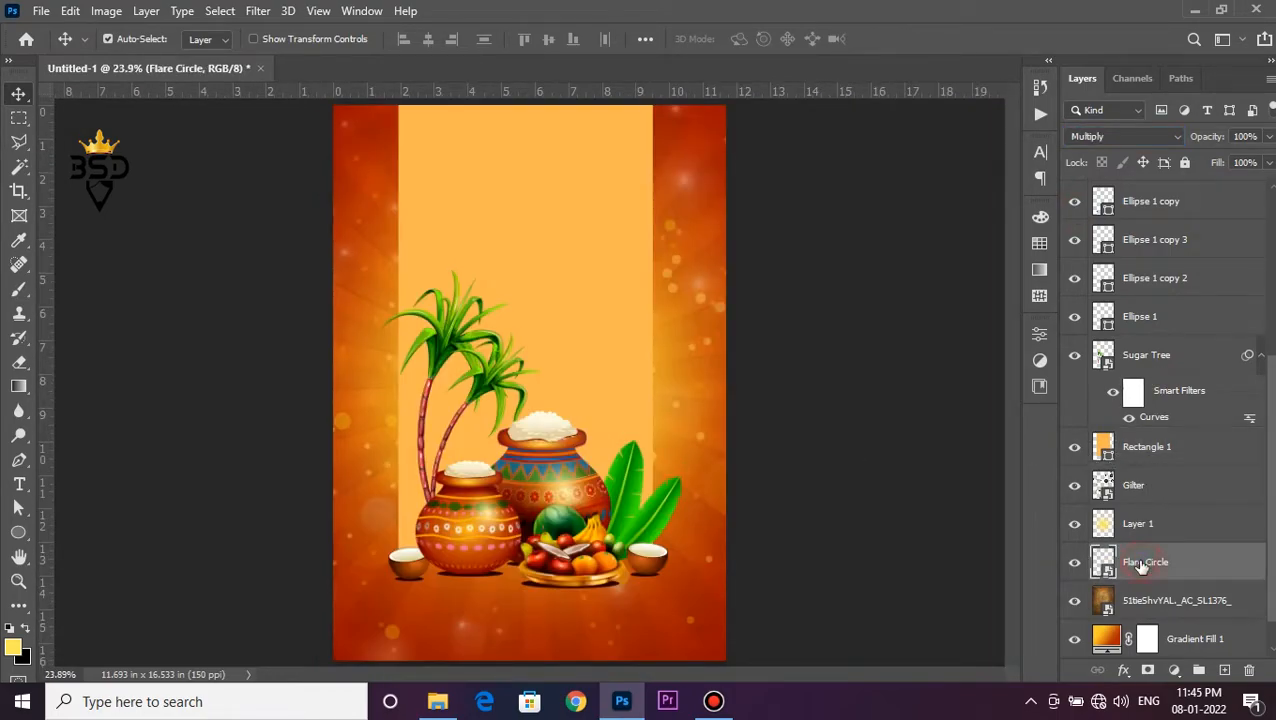
scroll(626, 317, down, 2)
key(ctrl+t)
drag(748, 176, 765, 154)
key(Return)
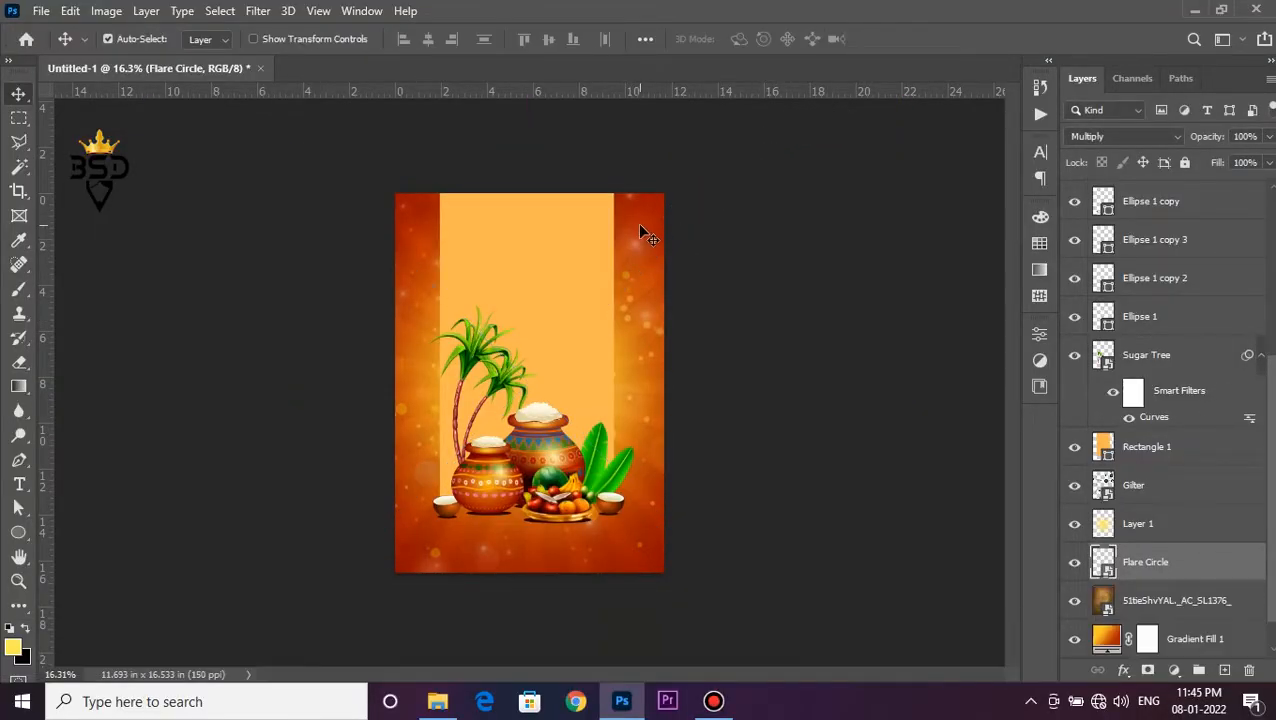
key(ctrl+0)
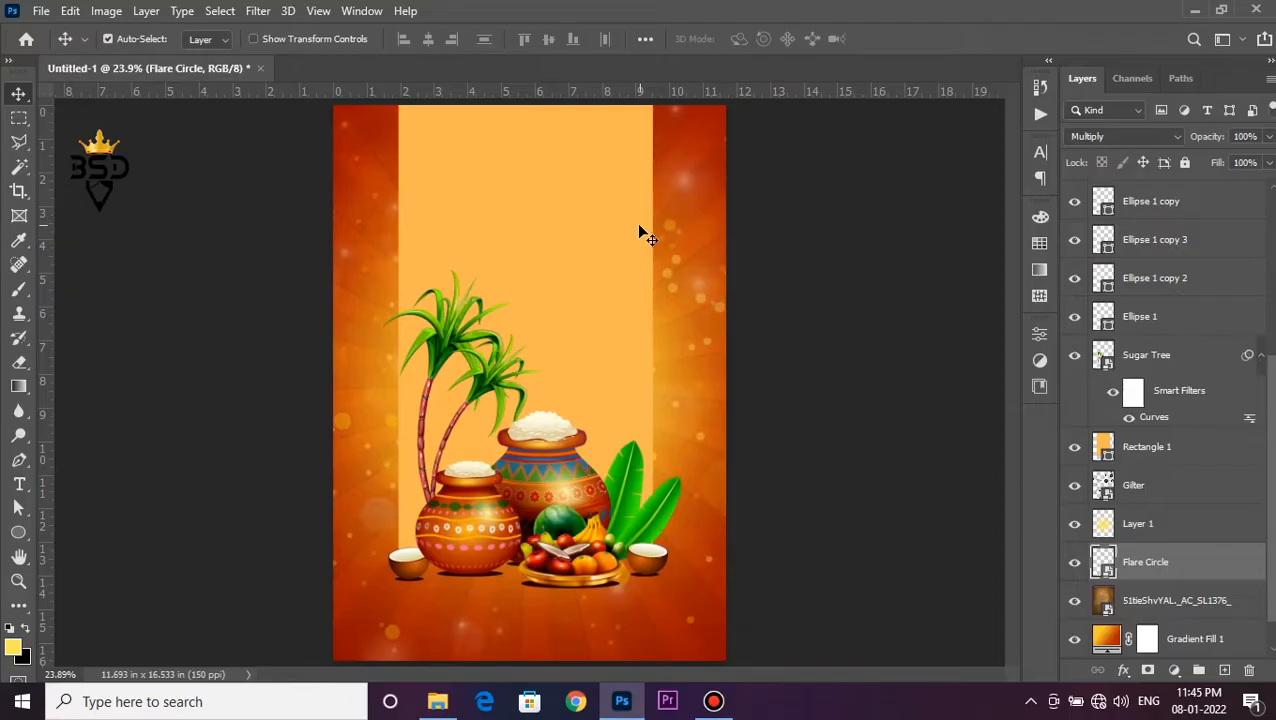
Place the indian mandala pattern image above the Flare Circle layer, centred behind the light orange panel.
scroll(513, 305, up, 1)
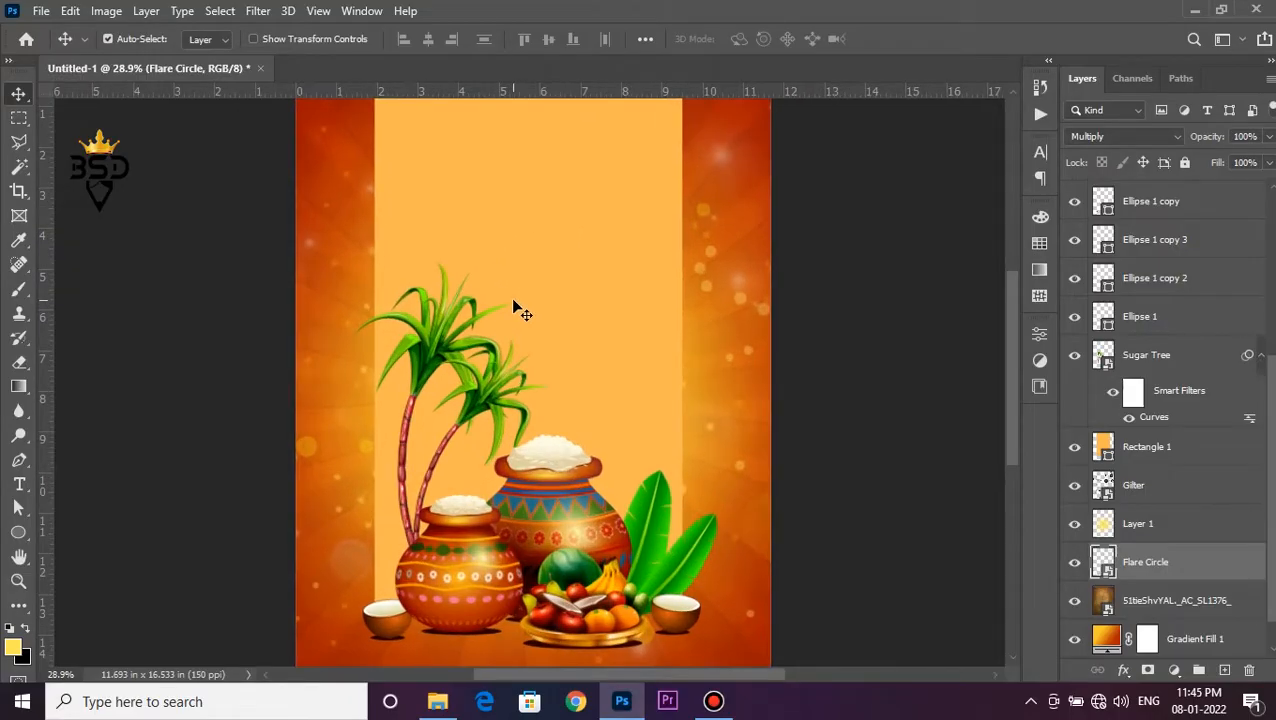
click(450, 704)
click(812, 248)
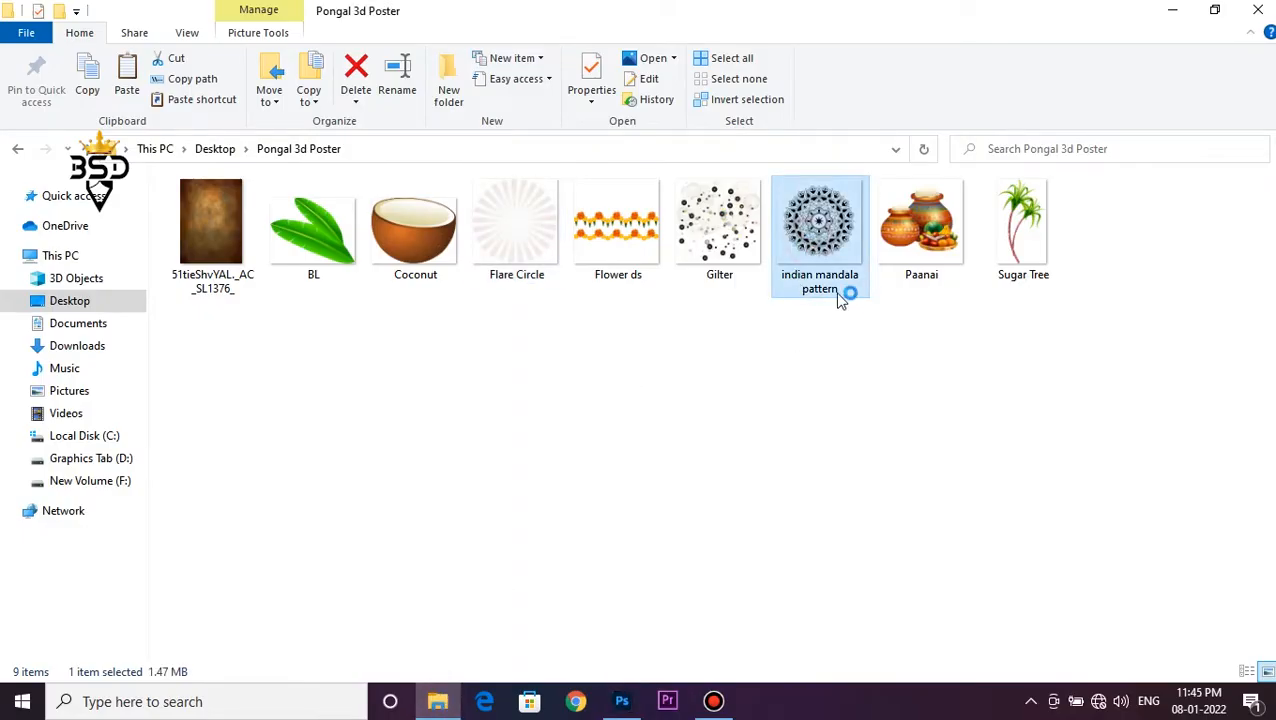
drag(812, 225, 591, 628)
scroll(591, 628, down, 4)
key(Return)
scroll(580, 468, up, 3)
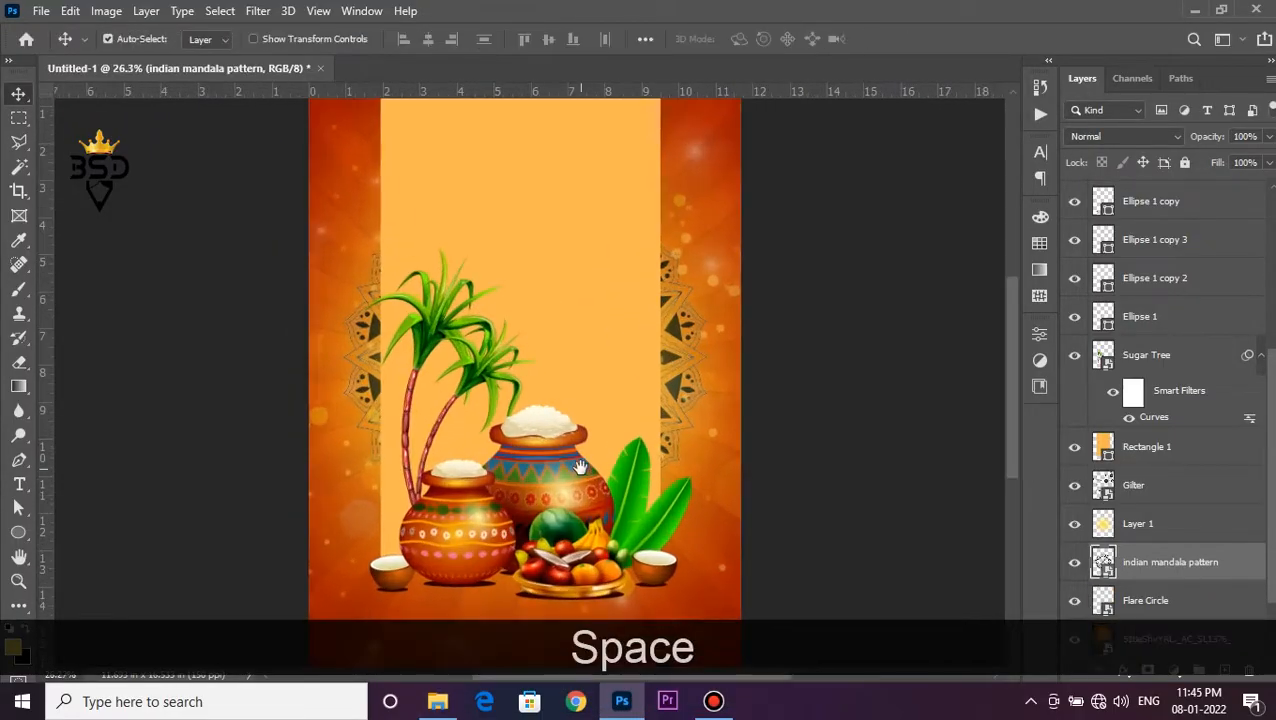
Add a white Color Overlay at 100% opacity to the indian mandala pattern layer.
drag(580, 468, 627, 376)
click(1126, 670)
click(1149, 586)
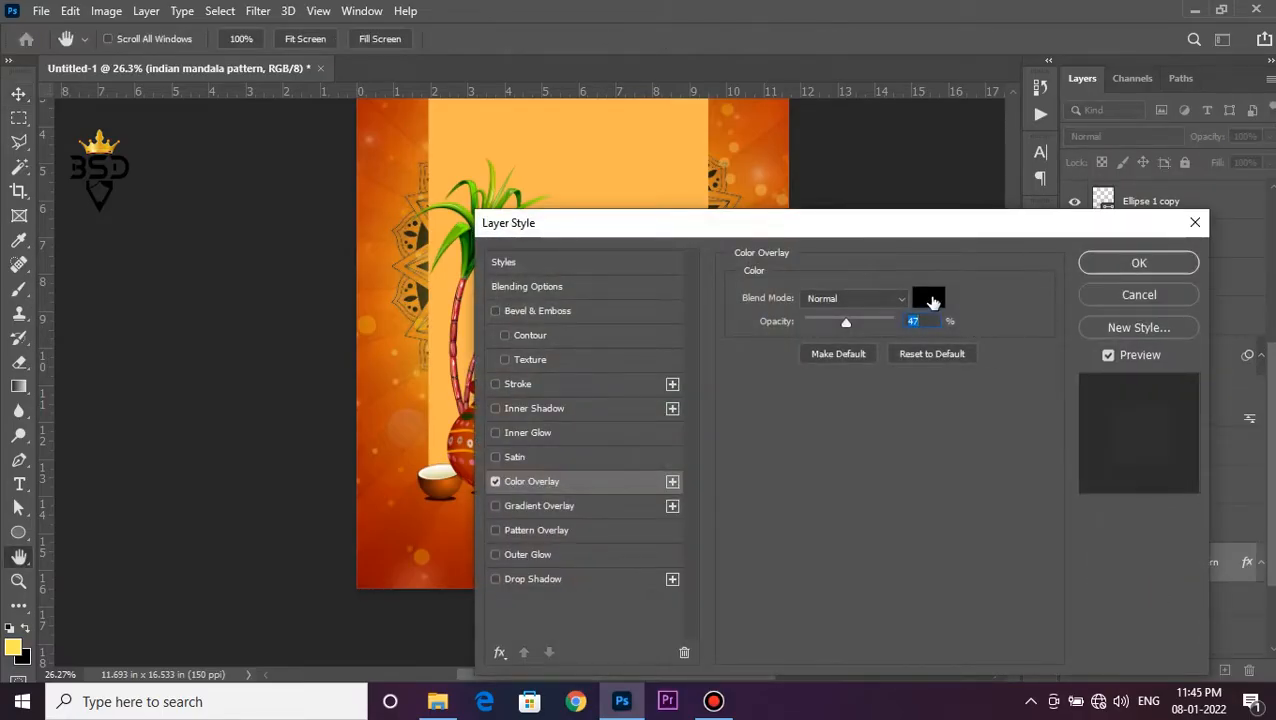
click(929, 296)
click(786, 291)
click(1207, 284)
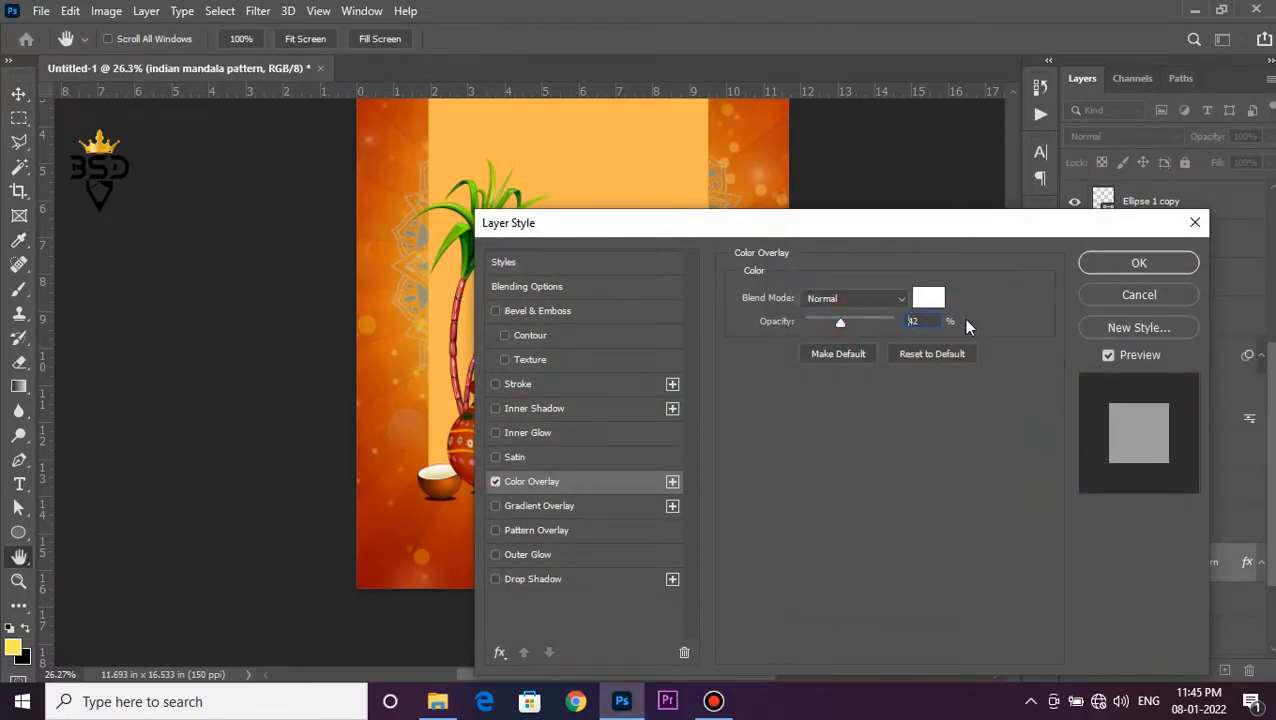
text(100)
click(1139, 262)
scroll(775, 340, down, 2)
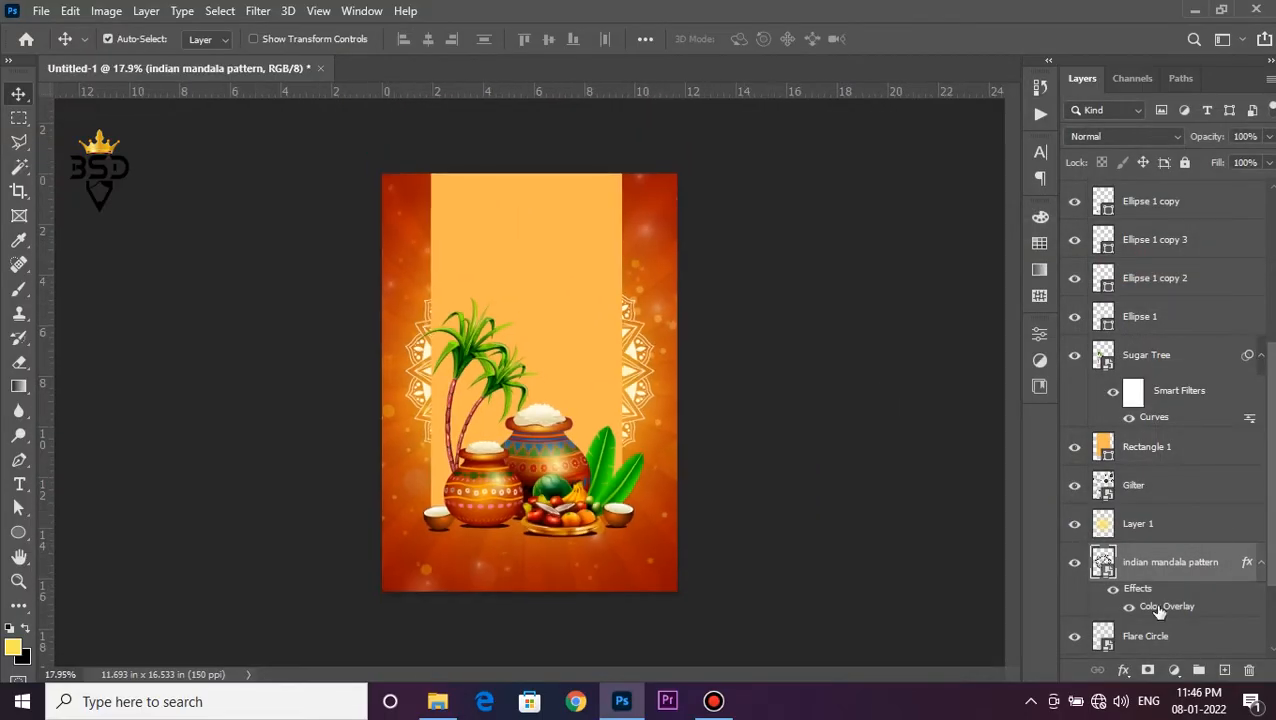
Distort the mandala pattern into a flat perspective floor beneath the pots, spreading wider than the poster's lower part.
right_click(1177, 566)
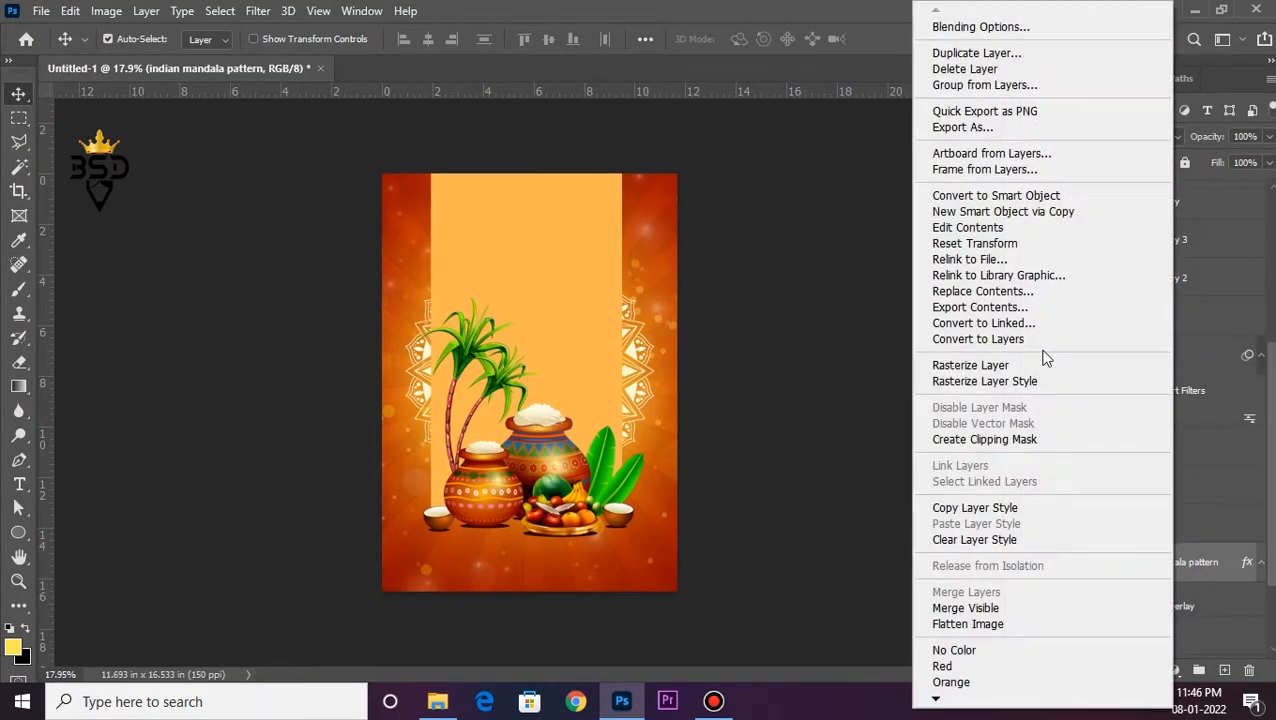
click(699, 298)
key(ctrl)
key(ctrl+t)
drag(649, 356, 637, 452)
scroll(640, 450, down, 3)
key(ctrl)
drag(604, 522, 682, 556)
drag(462, 525, 394, 556)
drag(684, 557, 708, 553)
drag(604, 373, 605, 423)
drag(455, 393, 450, 427)
mouse_move(608, 424)
mouse_down()
mouse_move(627, 414)
mouse_move(606, 418)
mouse_up()
drag(565, 475, 564, 461)
key(Return)
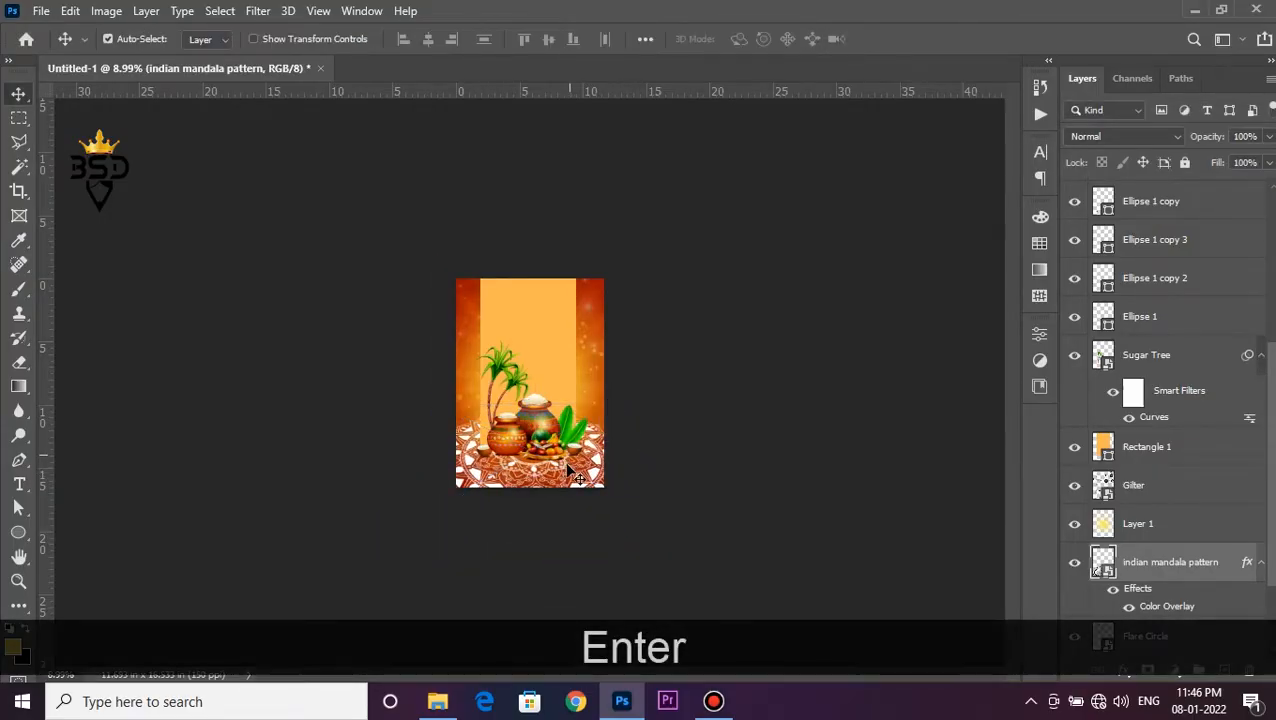
Set the blend mode of the white mandala floor pattern to Overlay.
scroll(560, 481, up, 8)
key(space)
drag(579, 524, 599, 378)
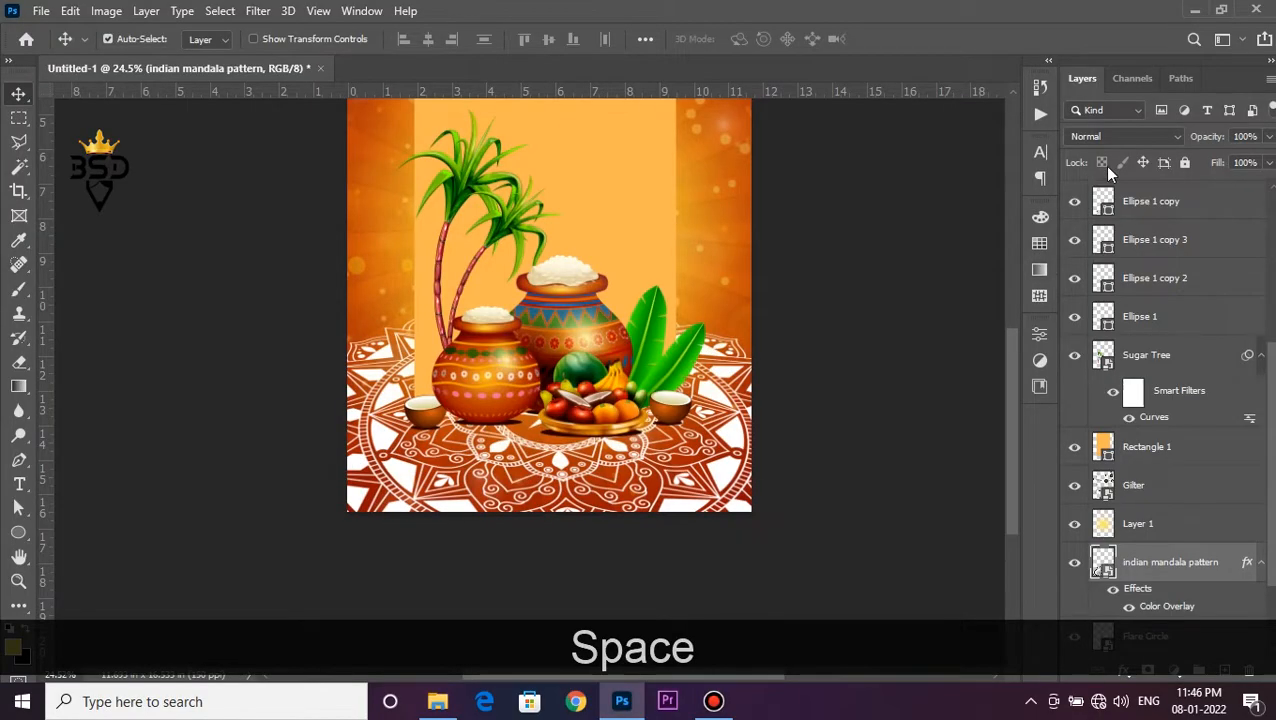
click(1114, 136)
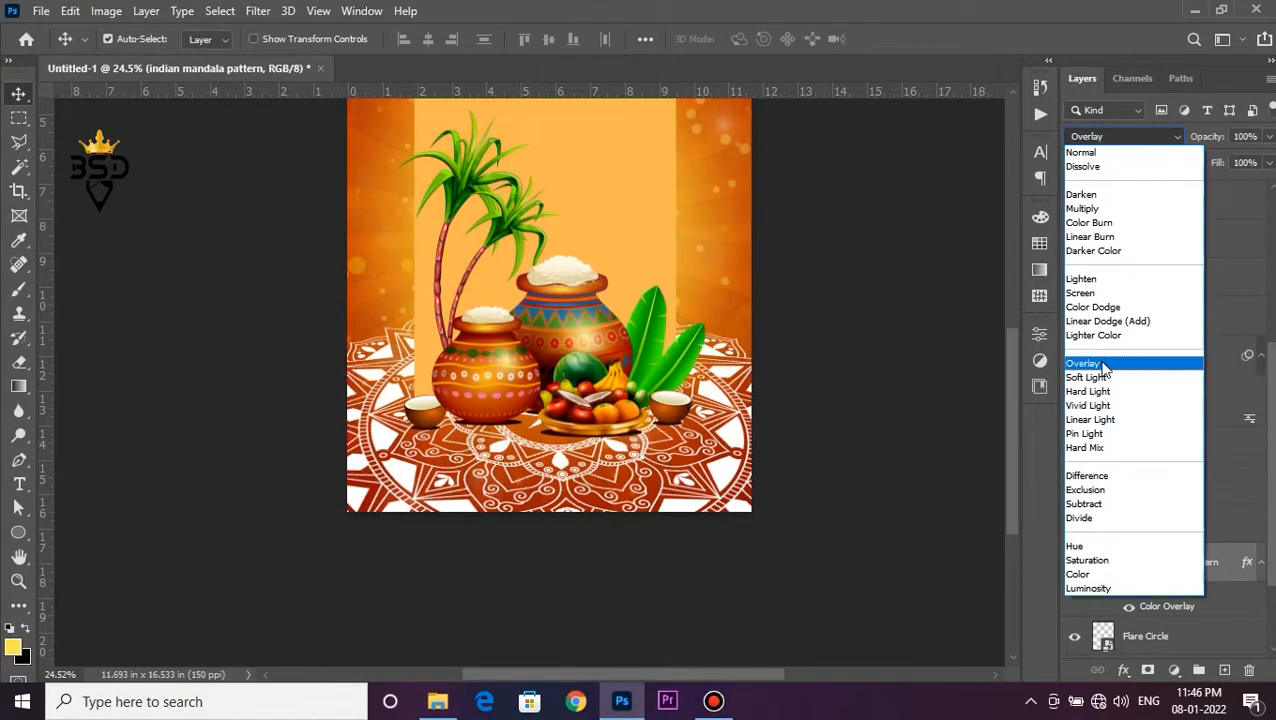
click(1102, 366)
Convert the indian mandala pattern layer to a smart object and lower its opacity to 37% in Overlay mode.
right_click(1162, 566)
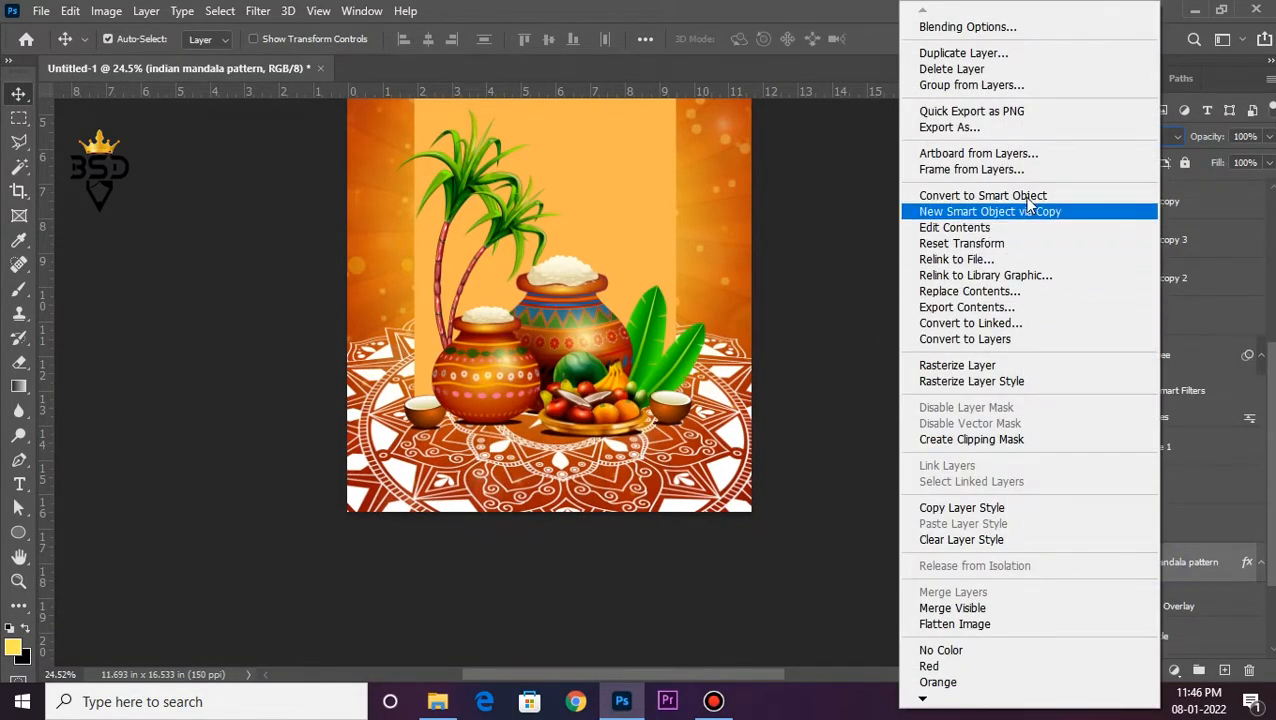
click(1062, 195)
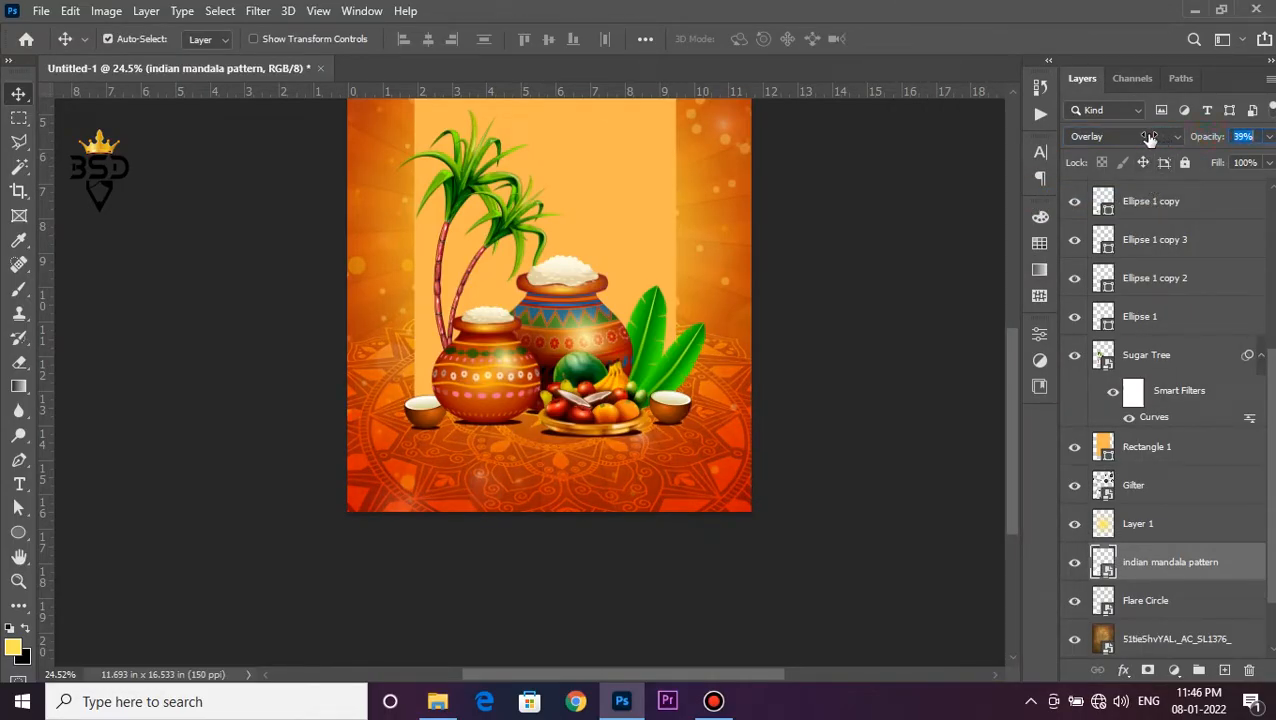
click(1158, 598)
key(space)
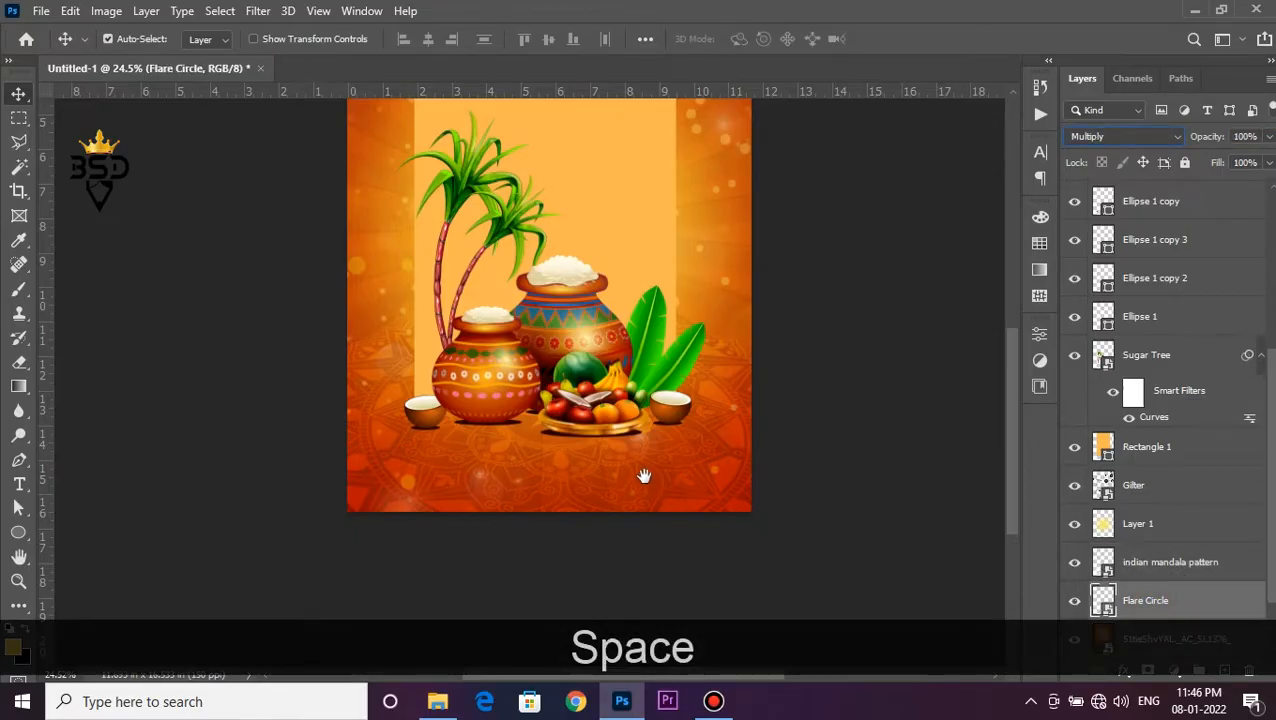
click(577, 450)
scroll(577, 450, up, 4)
key(space)
drag(577, 450, 671, 396)
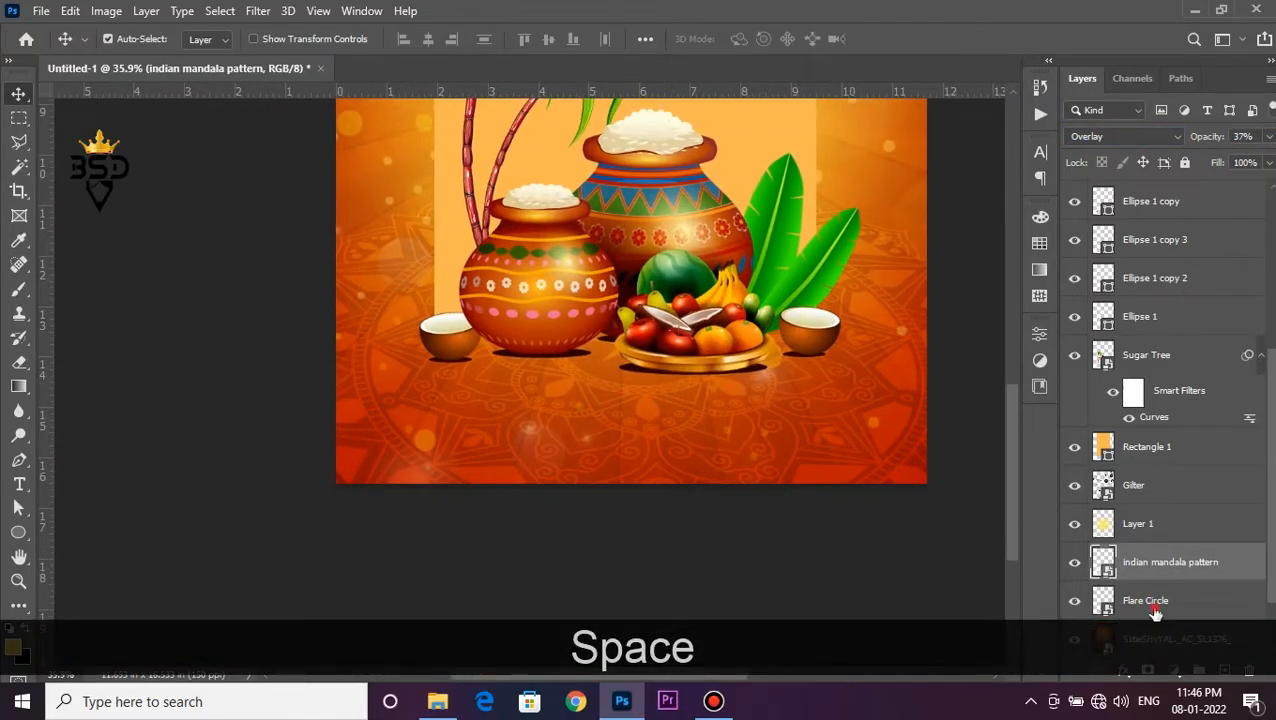
Add a layer mask to the Flare Circle layer and paint out its rays over the floor with a large brush.
click(1155, 600)
click(1147, 669)
key(b)
key(bracketright)
key(bracketright)
key(bracketright)
key(bracketright)
key(bracketright)
key(bracketright)
key(bracketright)
key(bracketright)
key(bracketright)
key(bracketright)
key(bracketright)
key(bracketright)
key(bracketright)
key(bracketright)
mouse_move(567, 440)
mouse_down()
mouse_move(462, 444)
mouse_move(737, 448)
mouse_move(764, 427)
mouse_up()
key(v)
Reduce the indian mandala pattern layer's opacity to 35%.
click(1110, 556)
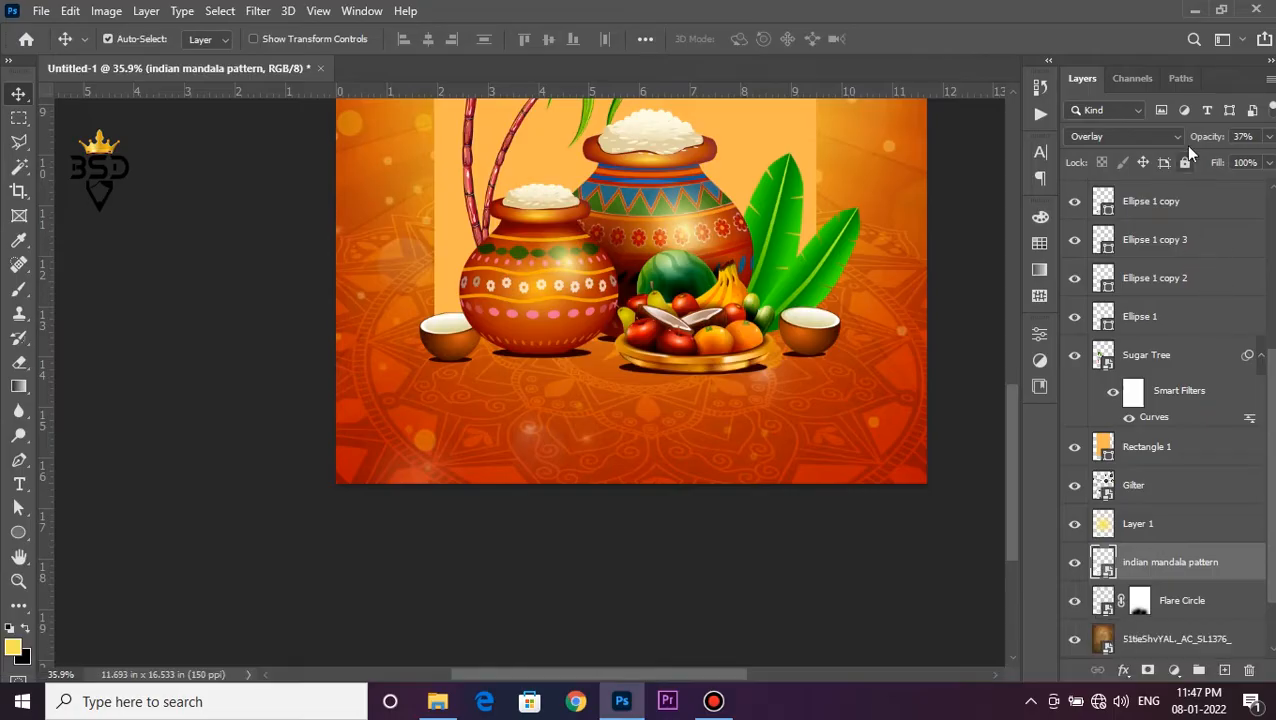
key(ctrl+0)
scroll(549, 424, up, 4)
drag(567, 435, 618, 324)
scroll(618, 324, down, 4)
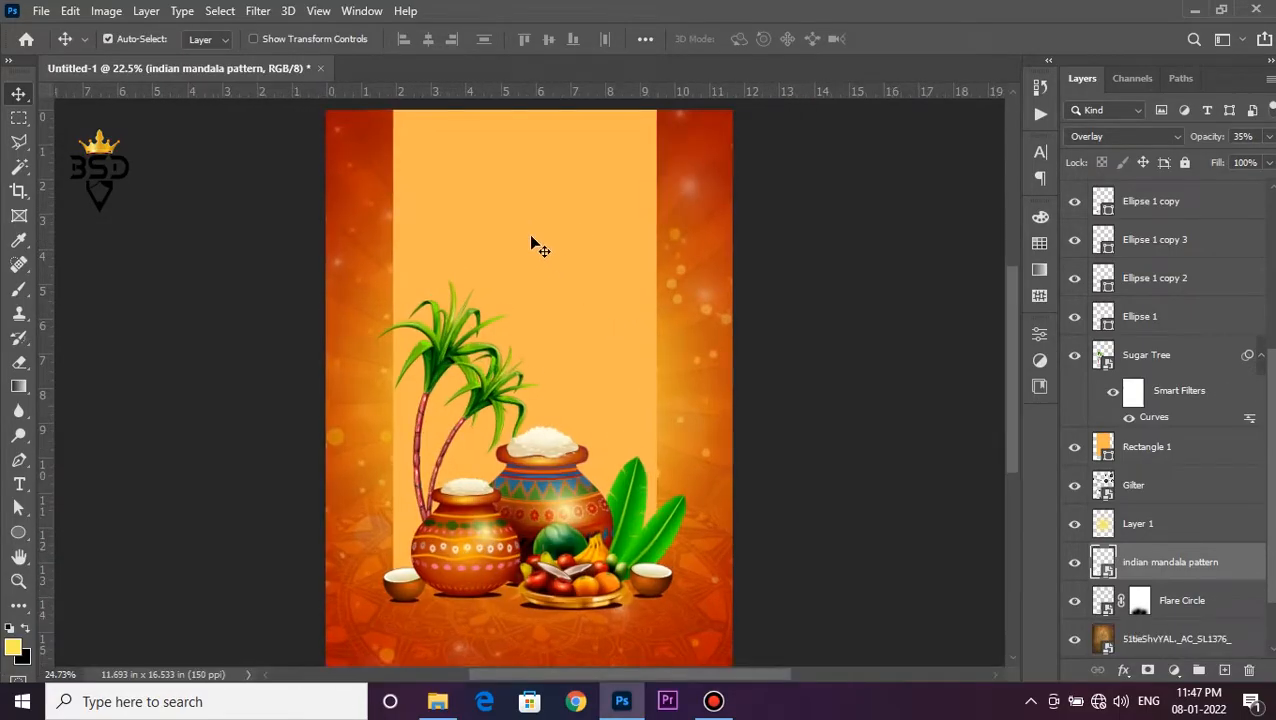
Select the Rectangle 1 panel layer and open the Flower ds image as a separate document.
scroll(533, 245, up, 2)
right_click(562, 207)
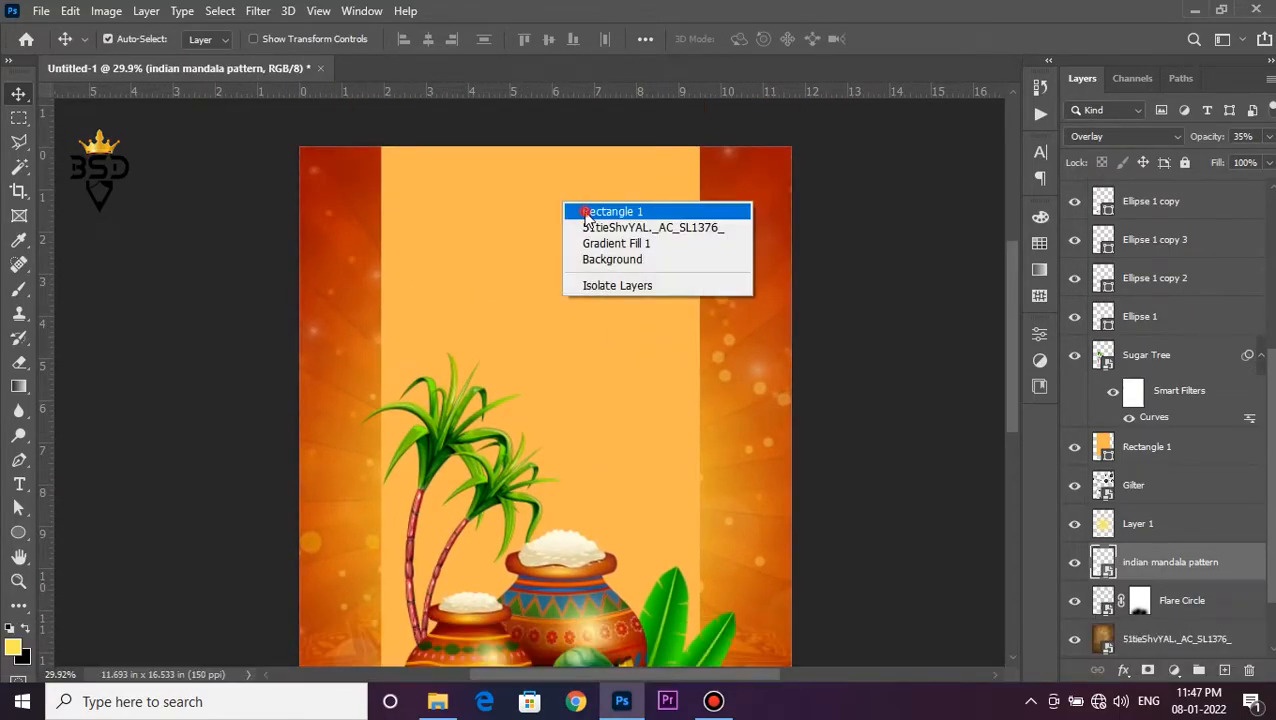
click(600, 211)
drag(618, 240, 757, 64)
Lasso the upper flower garland with the hanging green leaves and cut it to a new layer.
click(20, 140)
mouse_move(205, 288)
mouse_down()
mouse_move(708, 212)
mouse_move(876, 289)
mouse_move(888, 440)
mouse_up()
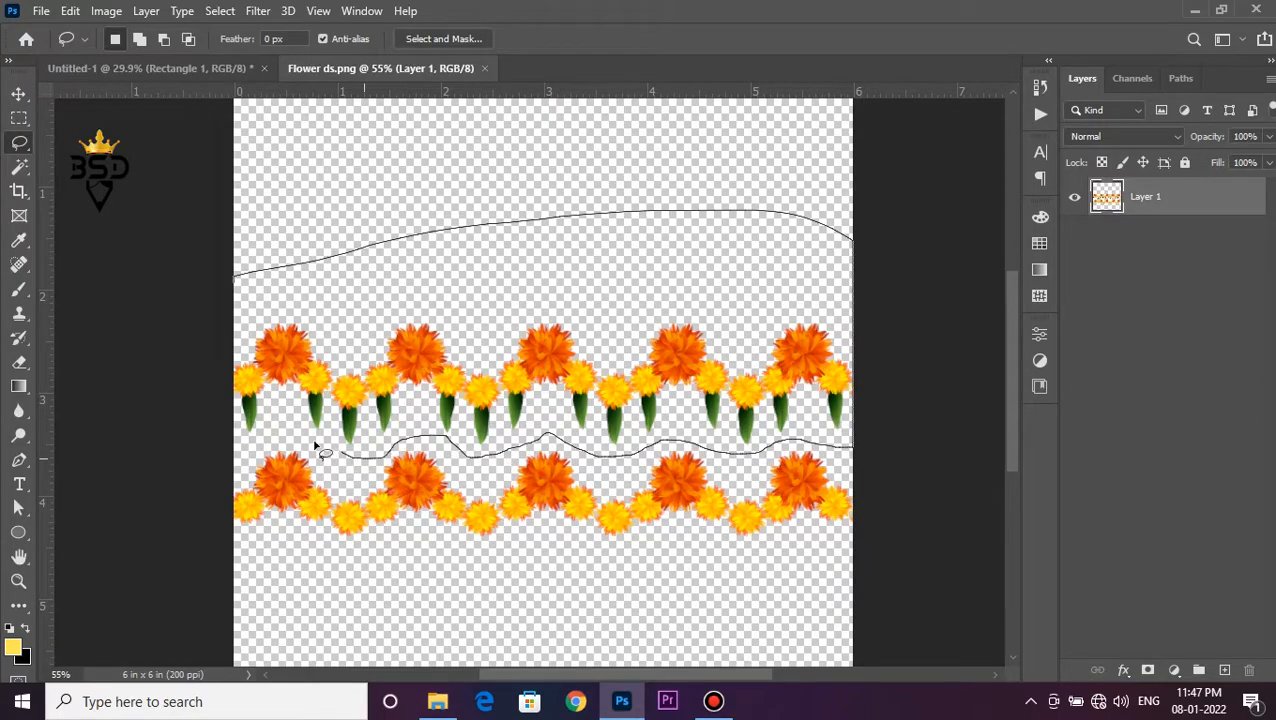
drag(185, 357, 190, 360)
right_click(397, 370)
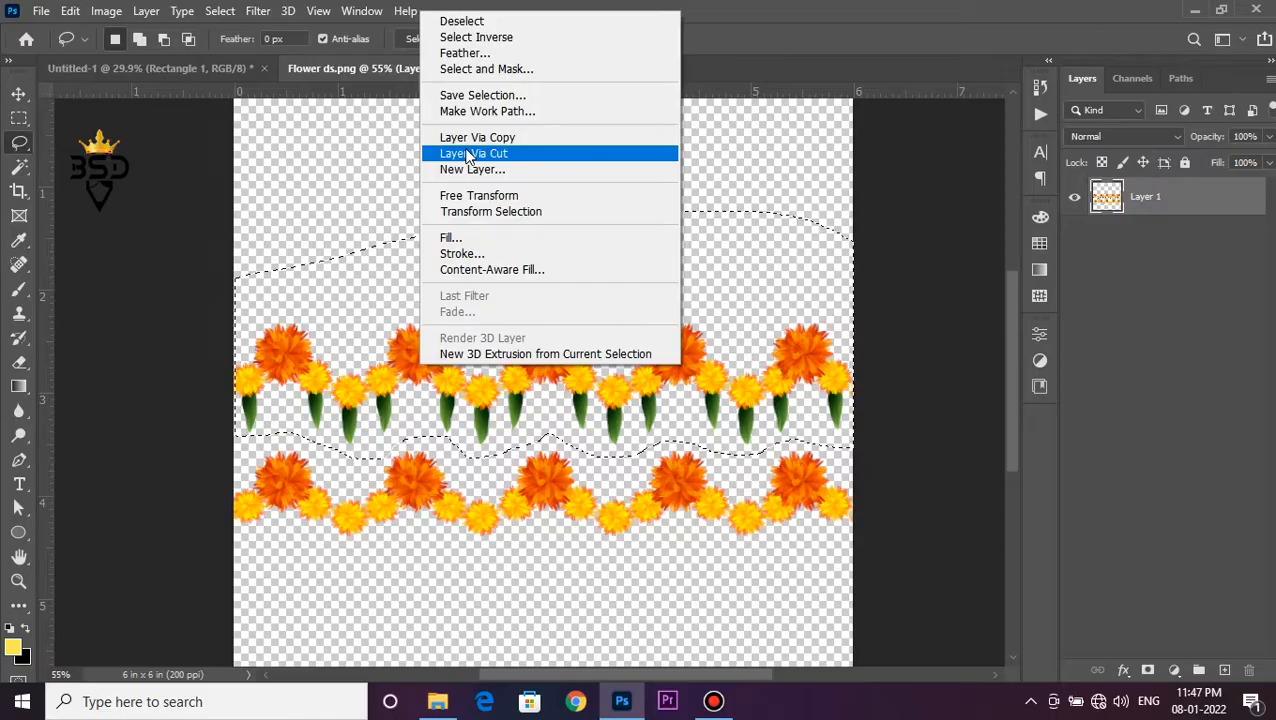
click(466, 153)
Bring the leafy garland into the poster just above Rectangle 1 and clip it to that panel.
click(19, 94)
drag(547, 361, 210, 62)
drag(503, 165, 505, 165)
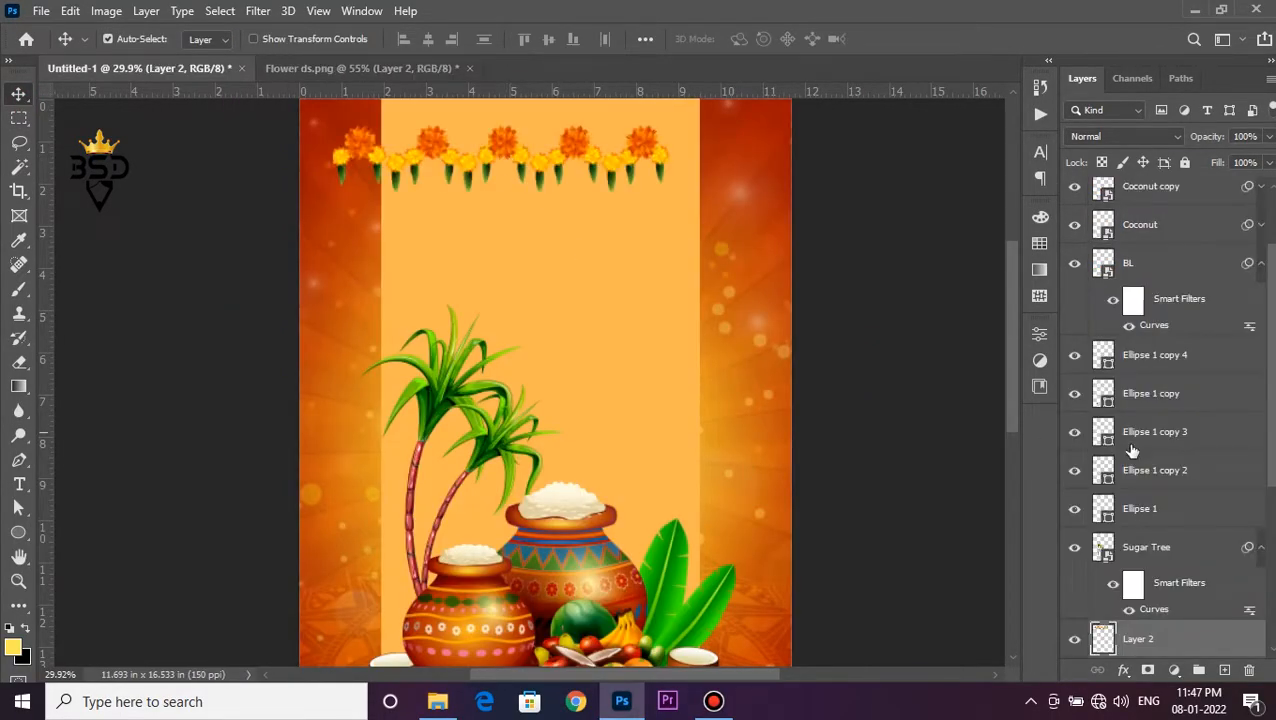
scroll(1196, 555, down, 3)
right_click(1176, 545)
click(1020, 358)
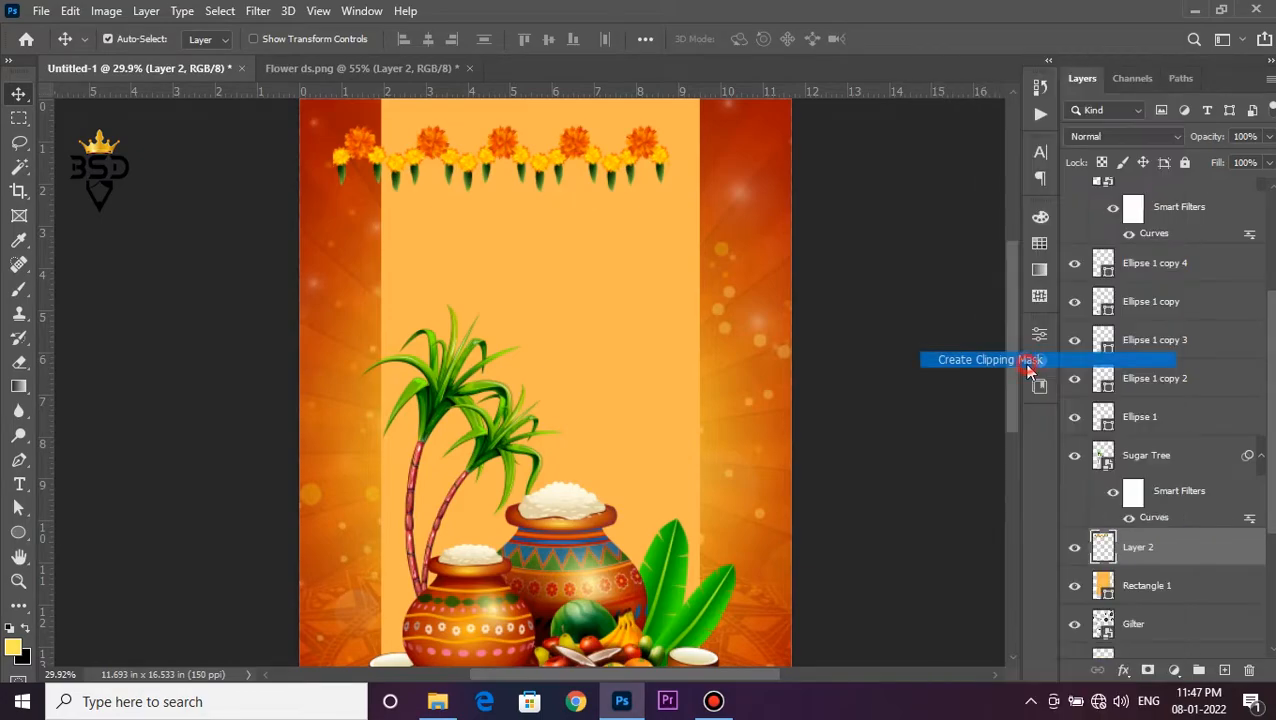
Centre the garland horizontally across the upper part of the light orange panel.
scroll(516, 143, up, 4)
drag(538, 190, 545, 369)
key(ctrl+t)
drag(615, 351, 673, 358)
key(Right)
key(Right)
key(Right)
key(Right)
key(Right)
key(Right)
key(Right)
key(Right)
key(Right)
key(Right)
key(Right)
key(Right)
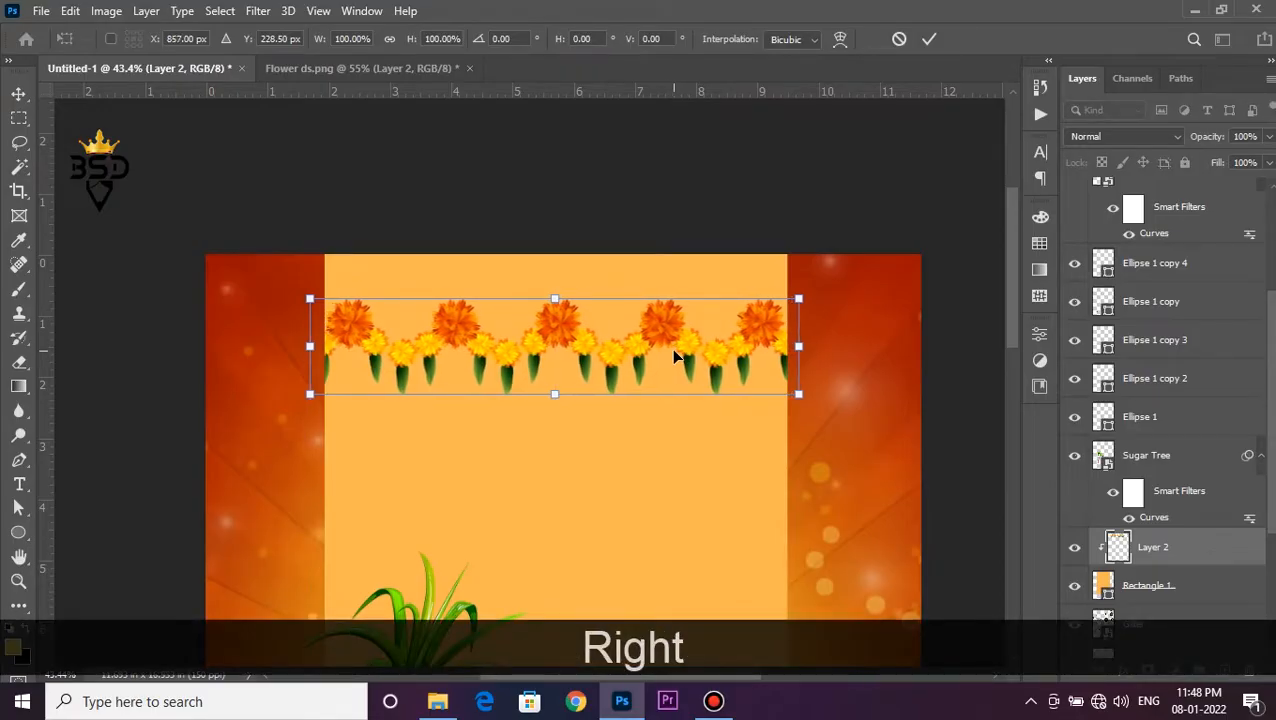
key(Return)
Give the garland a drop shadow in the background's dark red (9a1801) with 23% opacity and 19 px distance.
scroll(610, 265, down, 5)
scroll(528, 219, up, 3)
drag(528, 219, 550, 292)
click(1123, 672)
click(1150, 660)
click(708, 222)
drag(708, 222, 828, 270)
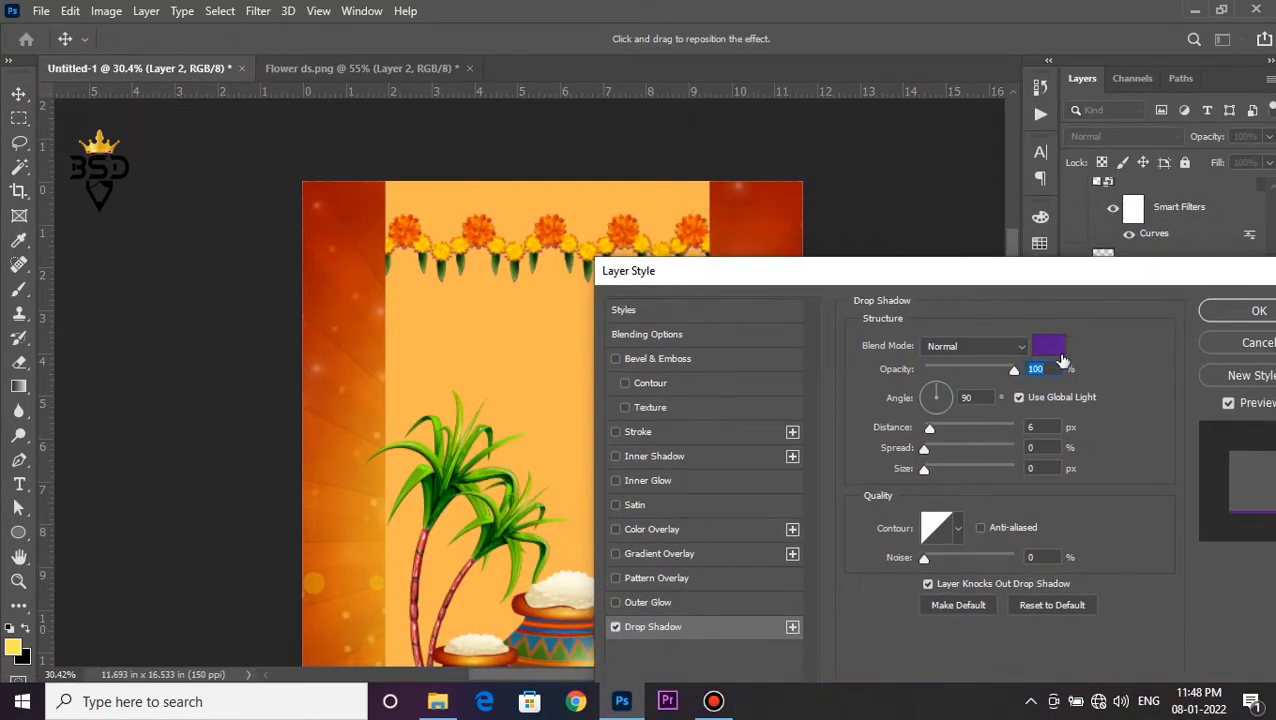
click(1048, 345)
click(350, 203)
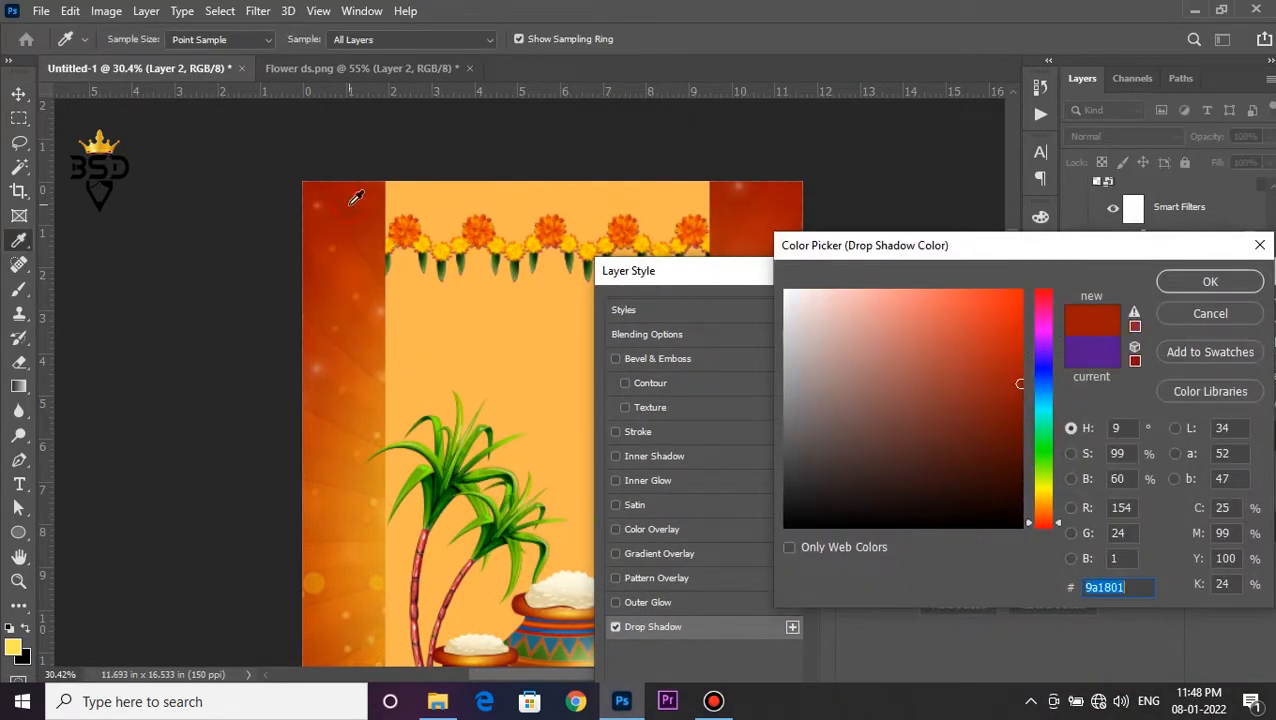
click(1206, 284)
click(941, 427)
click(973, 369)
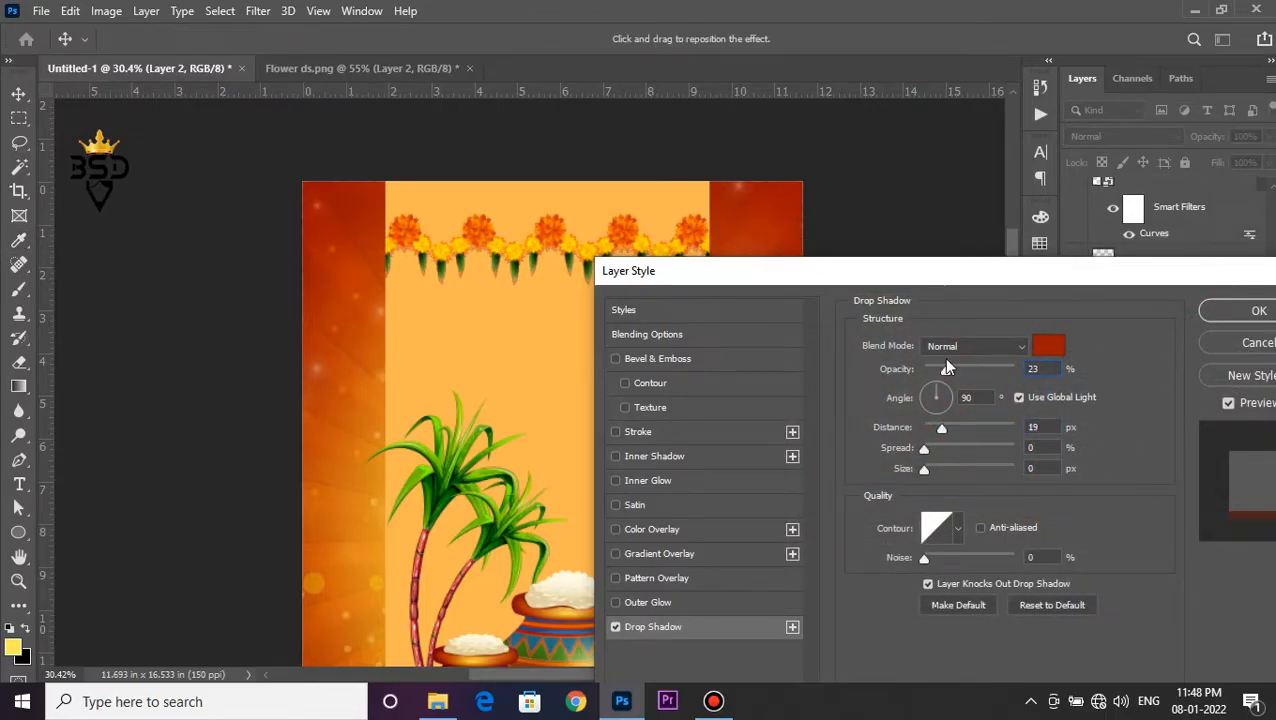
click(1240, 311)
Place the Sugar Tree image directly above the Layer 1 copy layer.
scroll(621, 379, down, 5)
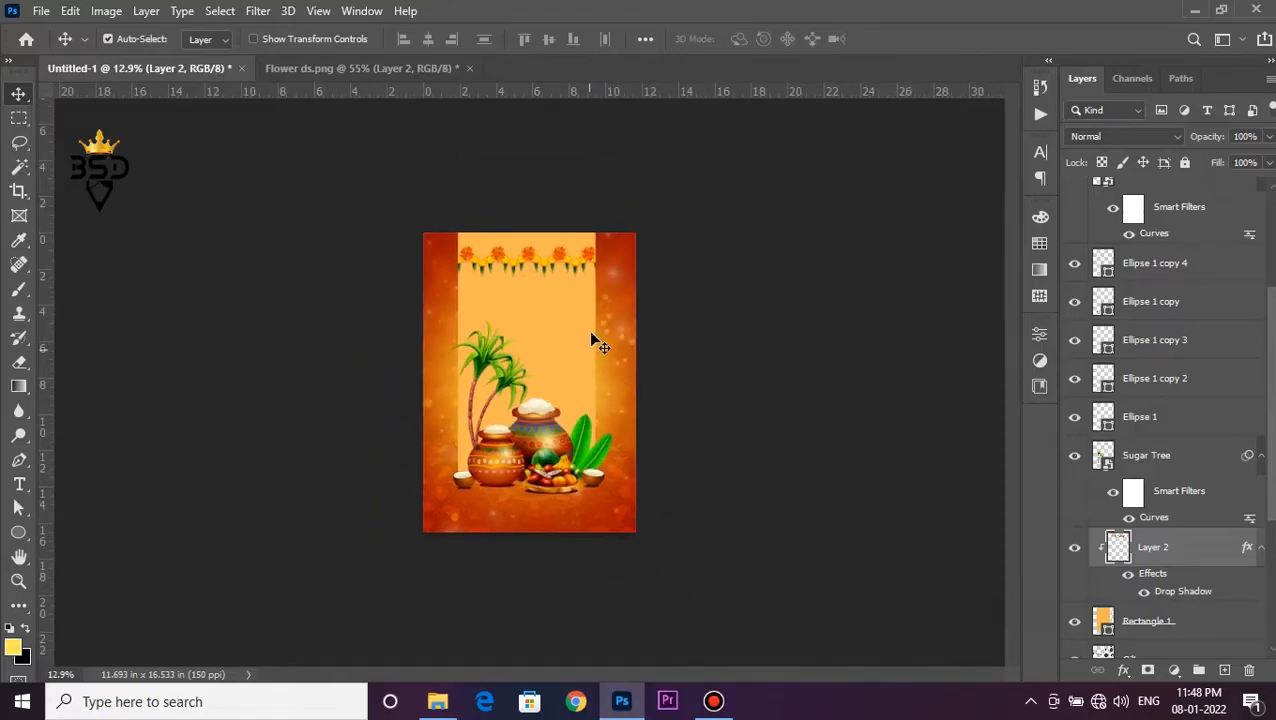
scroll(612, 335, up, 4)
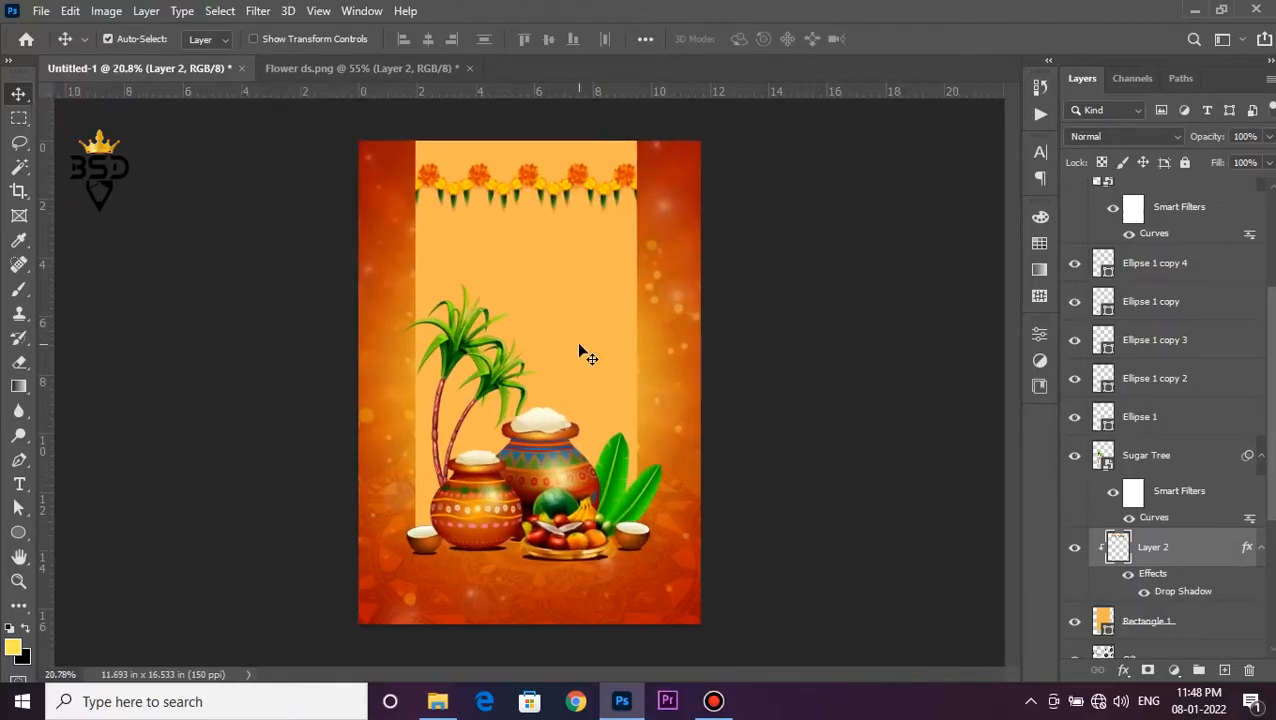
drag(1273, 472, 1270, 610)
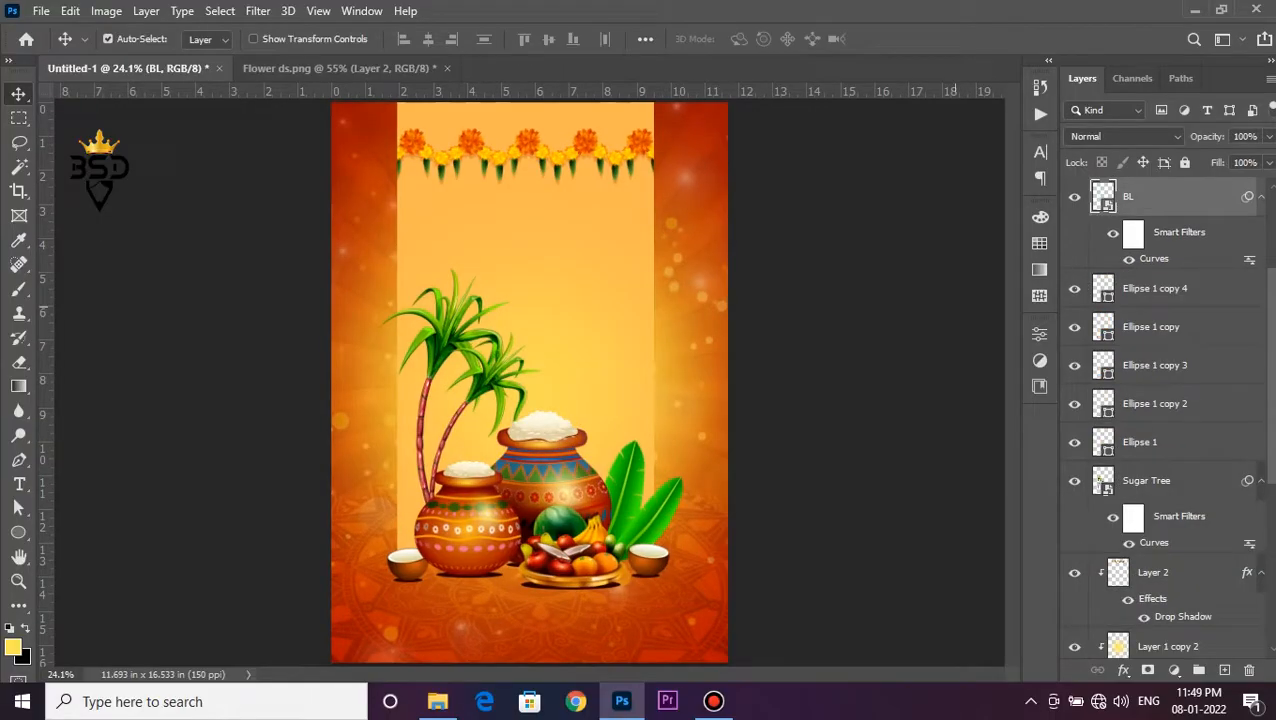
scroll(1180, 480, down, 5)
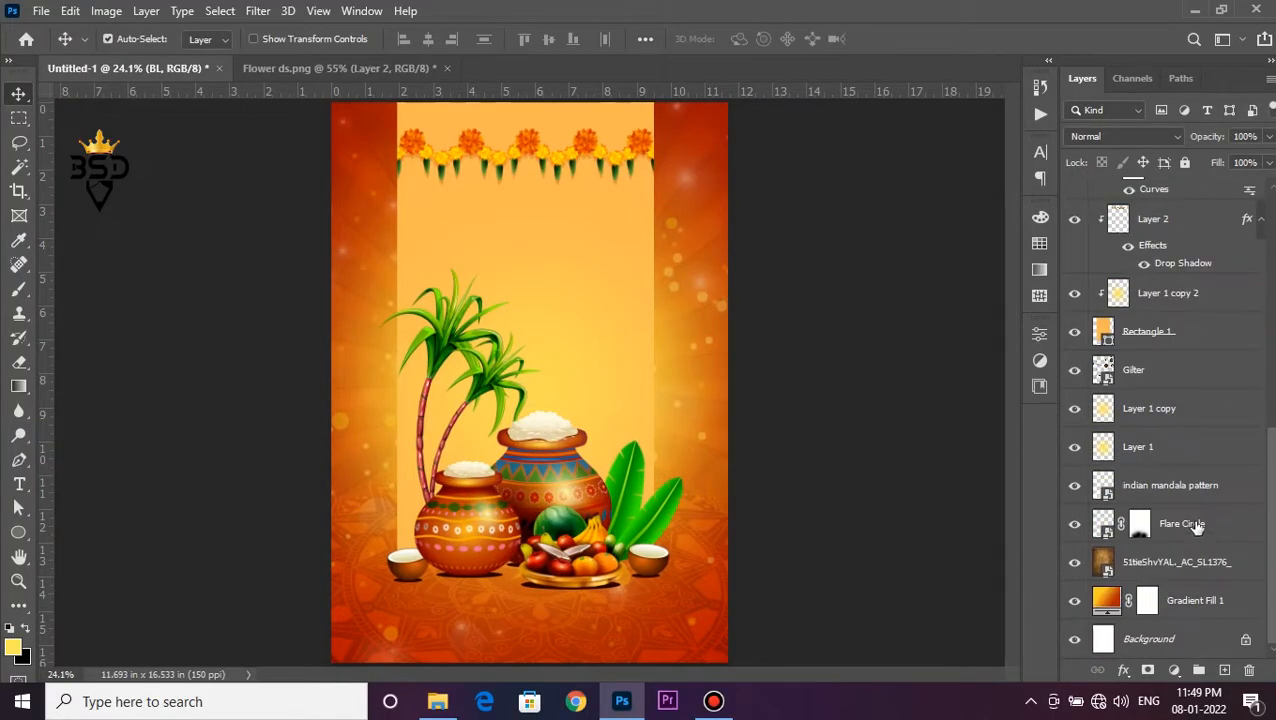
click(1152, 405)
click(452, 703)
drag(983, 276, 592, 666)
drag(723, 257, 618, 245)
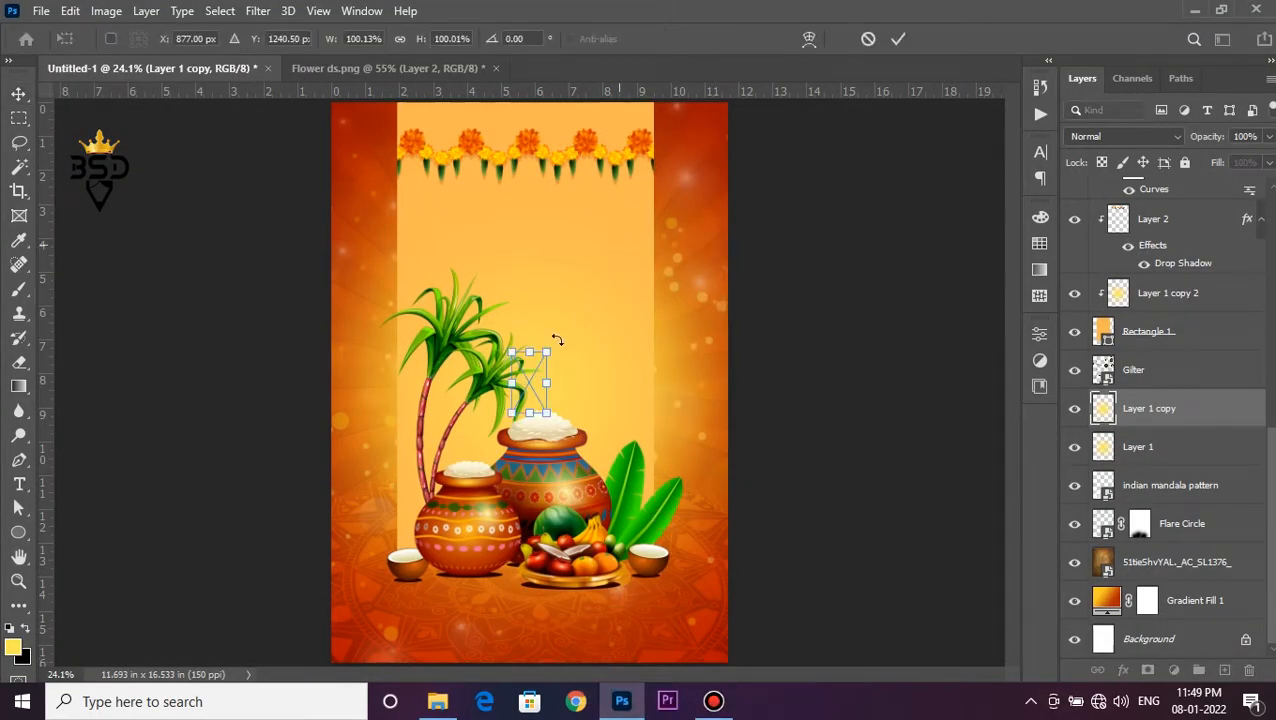
Scale the new sugarcane to about 324%, rotate it about 30° into the poster's upper right corner, and blend it with Luminosity.
drag(603, 296, 619, 270)
drag(563, 360, 738, 191)
drag(851, 250, 815, 334)
drag(750, 180, 713, 190)
key(Return)
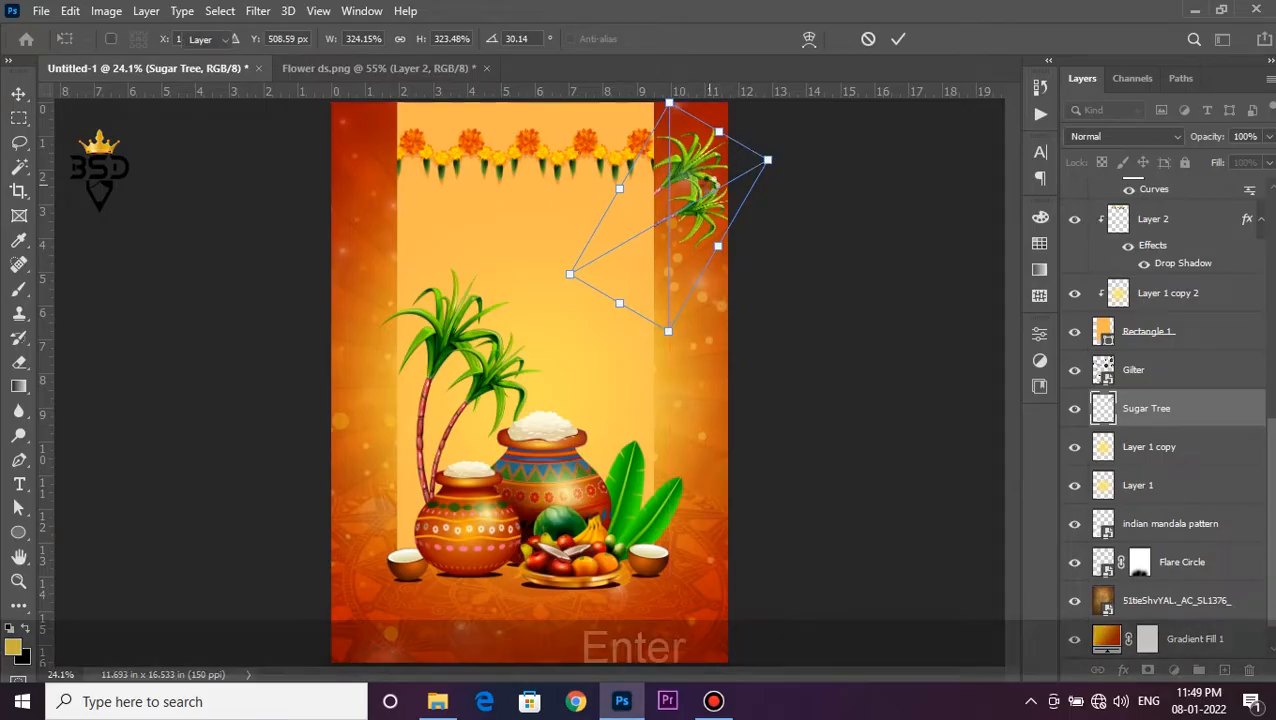
click(1088, 137)
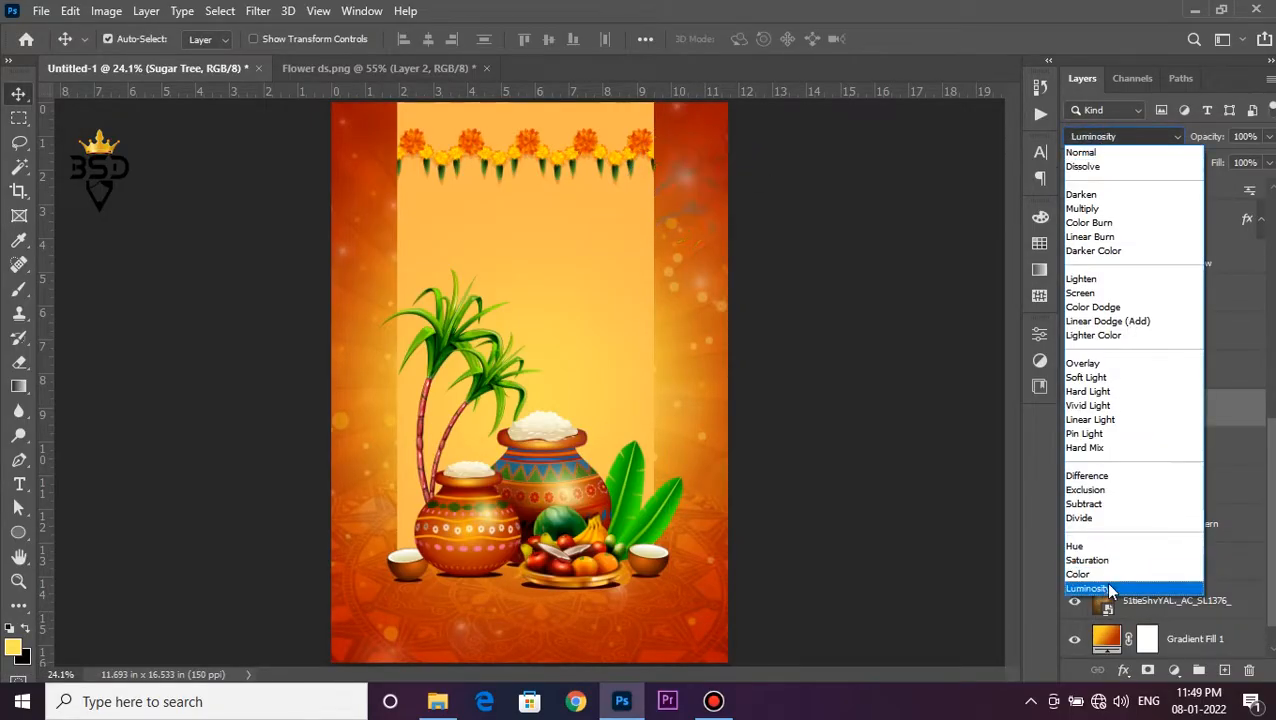
click(1090, 588)
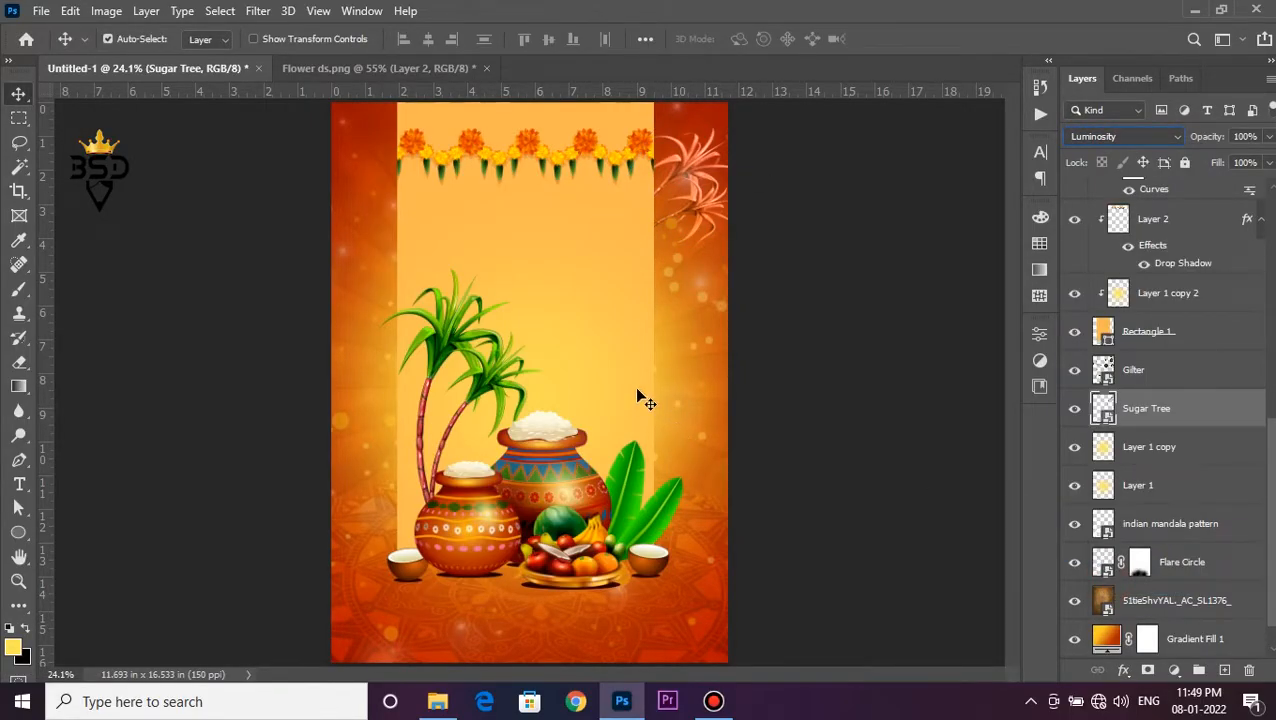
Place the BL leaf image rotated at the poster's left edge behind the light orange panel, with Luminosity blending.
click(438, 700)
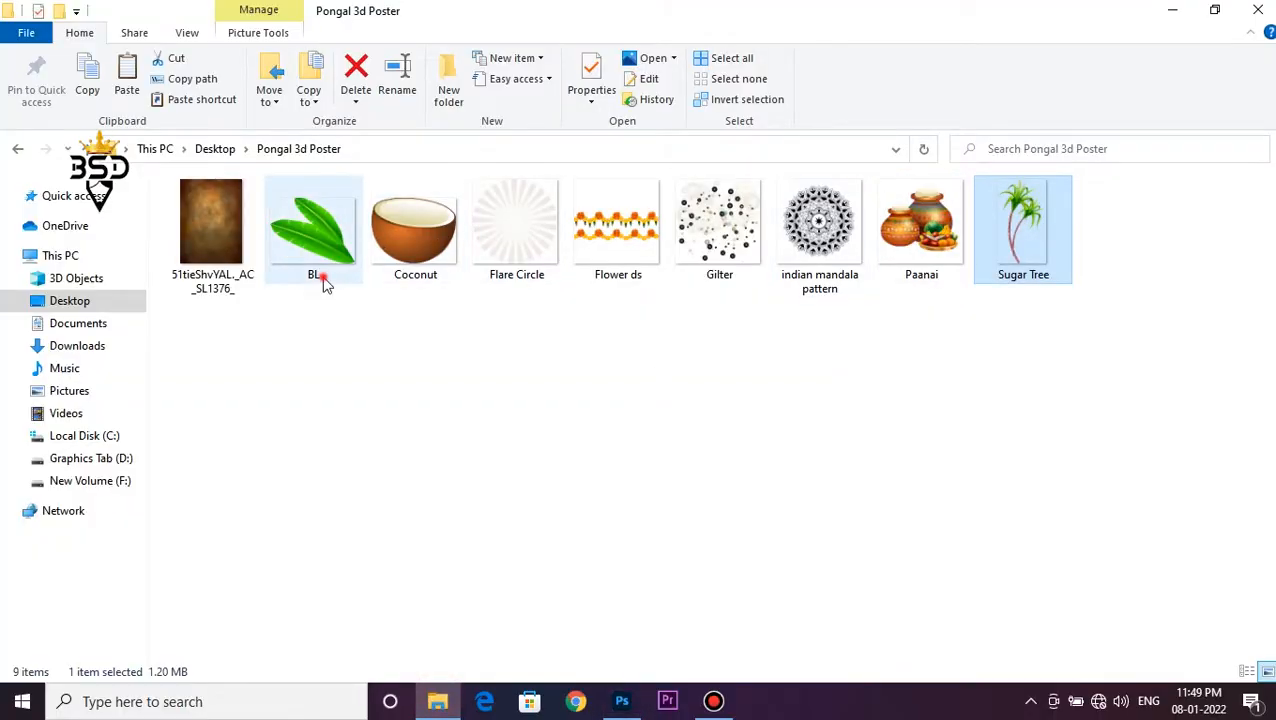
click(320, 235)
drag(330, 280, 378, 333)
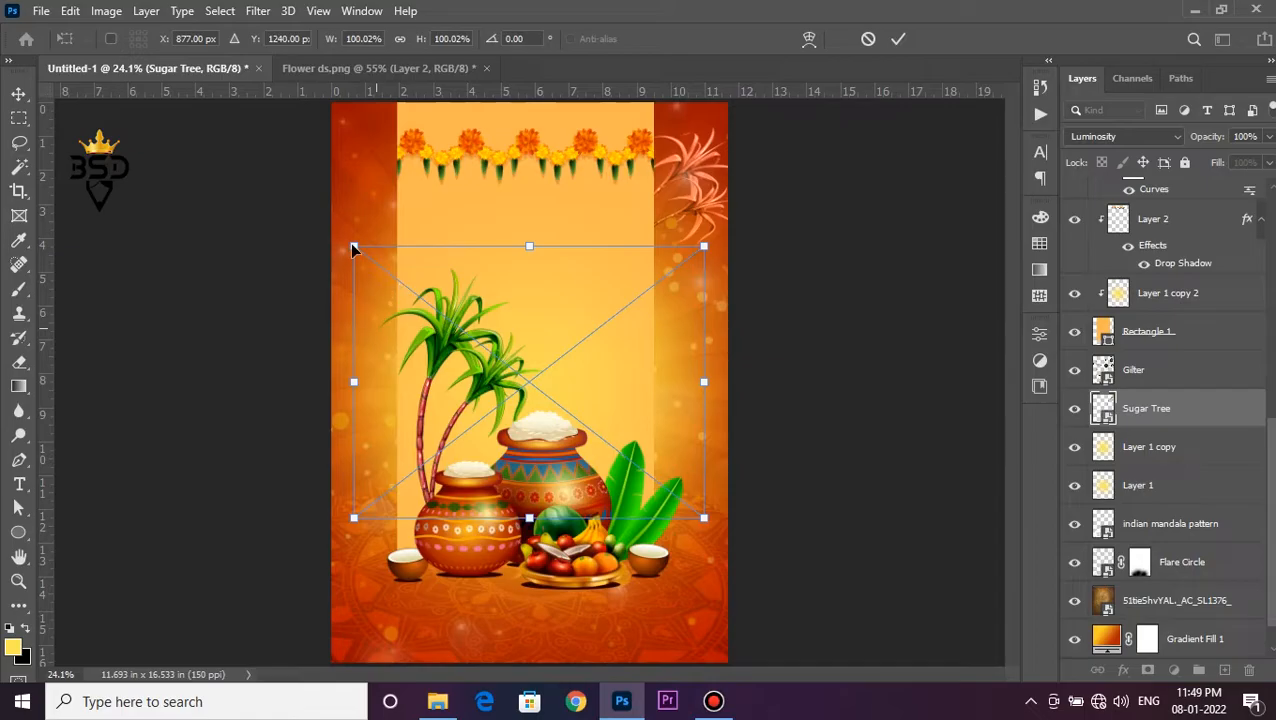
drag(353, 246, 449, 330)
drag(547, 351, 413, 290)
drag(488, 305, 412, 333)
key(Return)
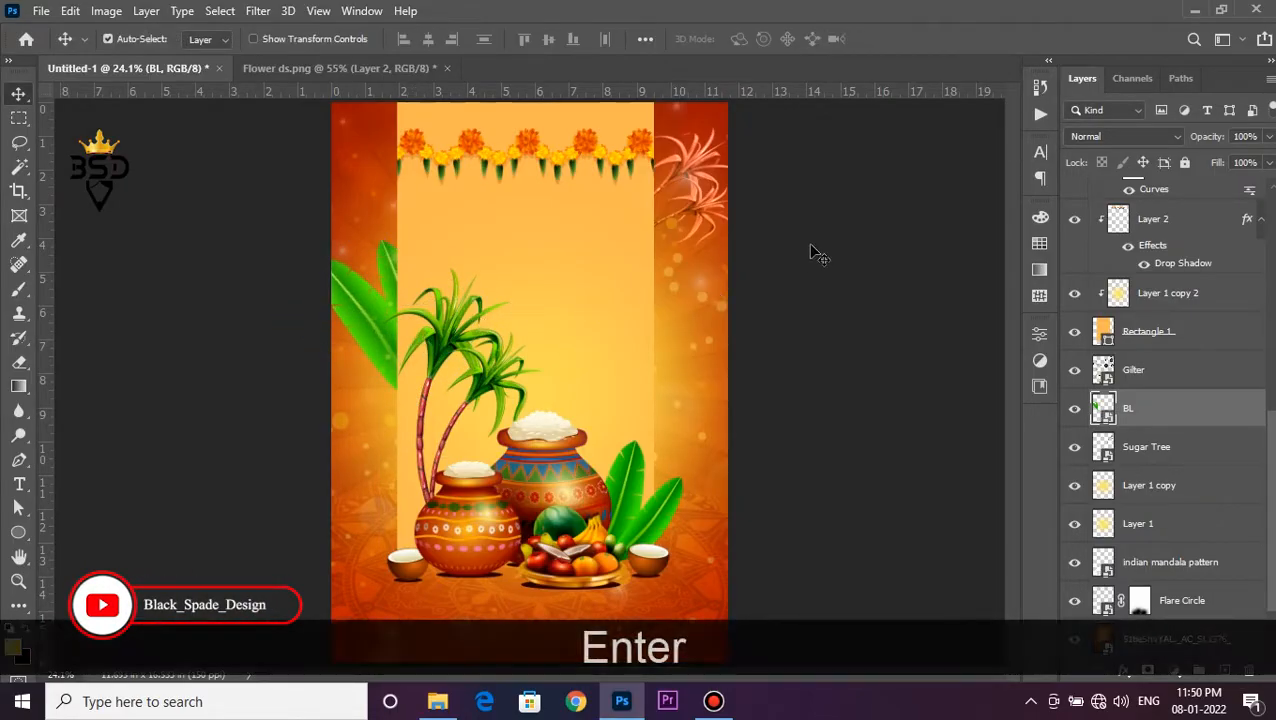
click(1097, 140)
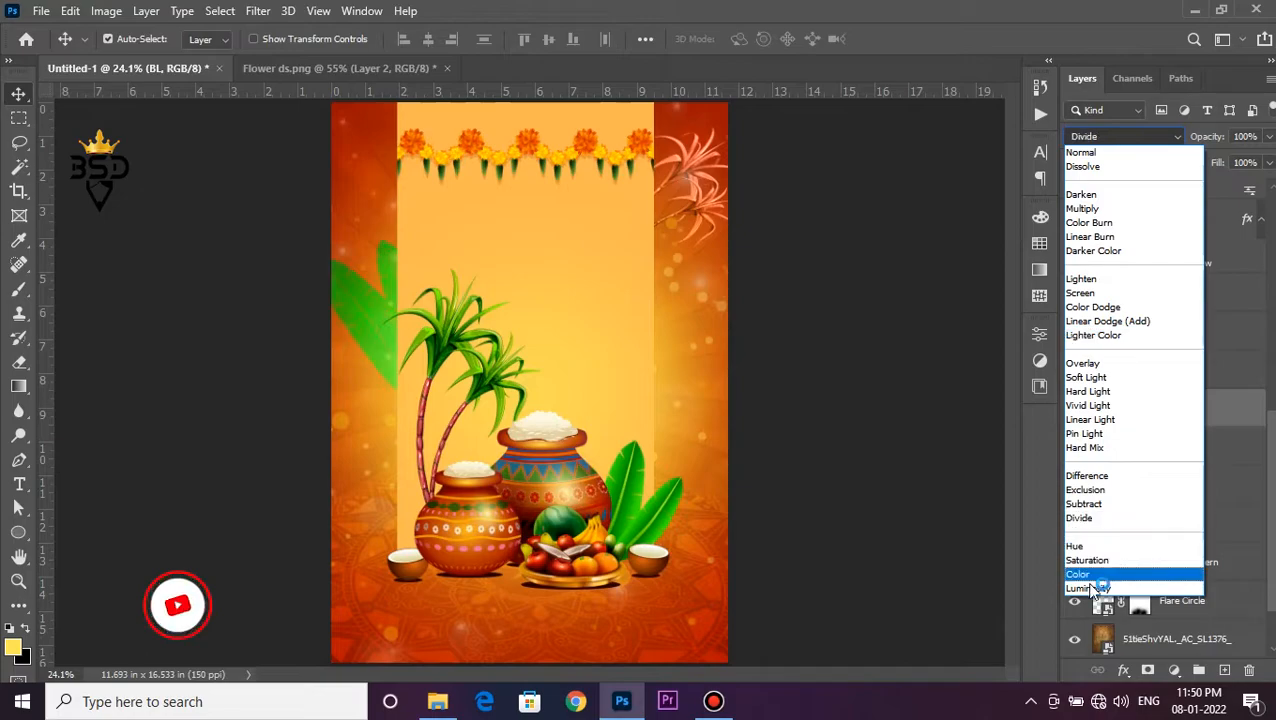
click(1093, 589)
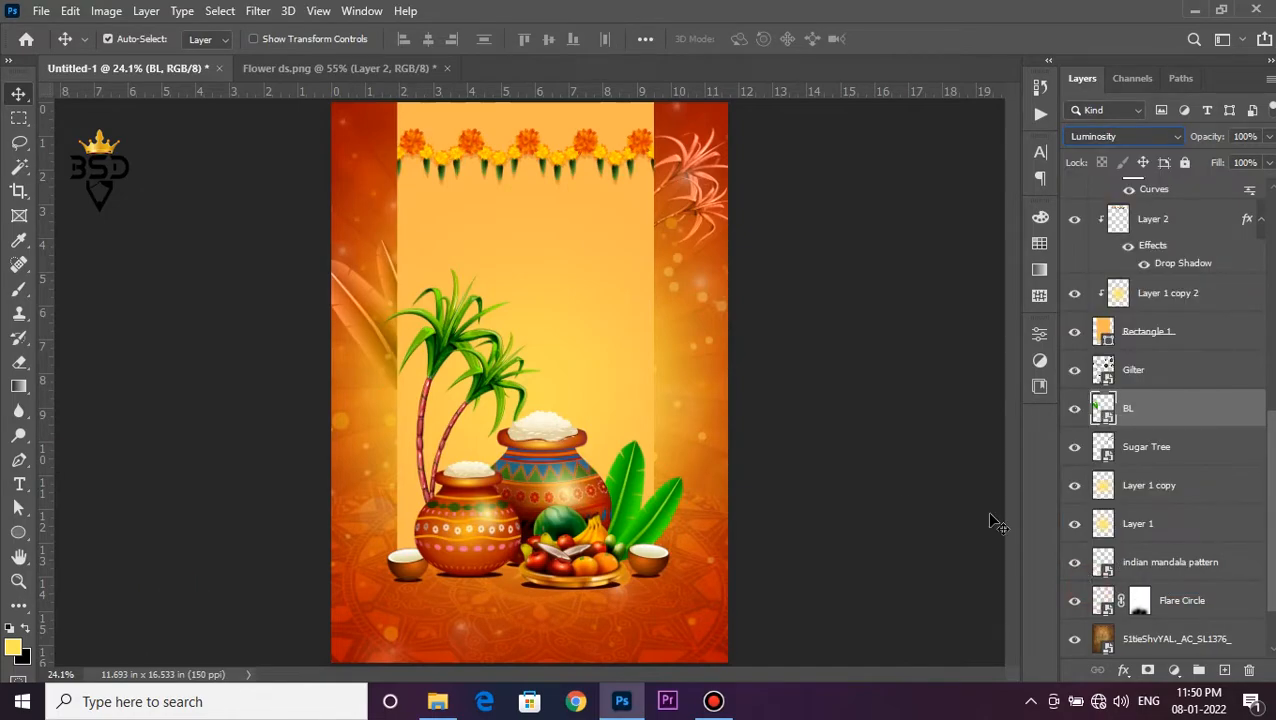
Add the text HAPPY on the light orange panel below the garland, directly above the Layer 1 copy 2 layer.
click(515, 320)
scroll(514, 320, down, 4)
scroll(514, 320, up, 2)
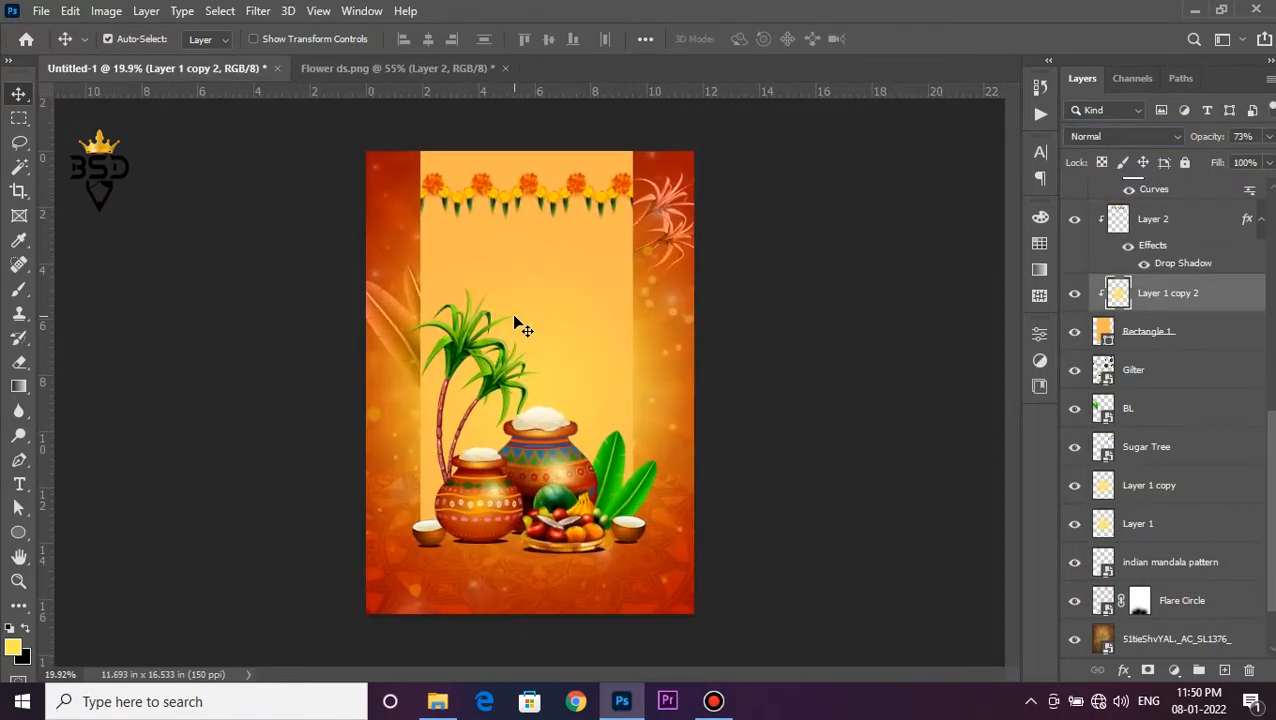
scroll(570, 401, up, 2)
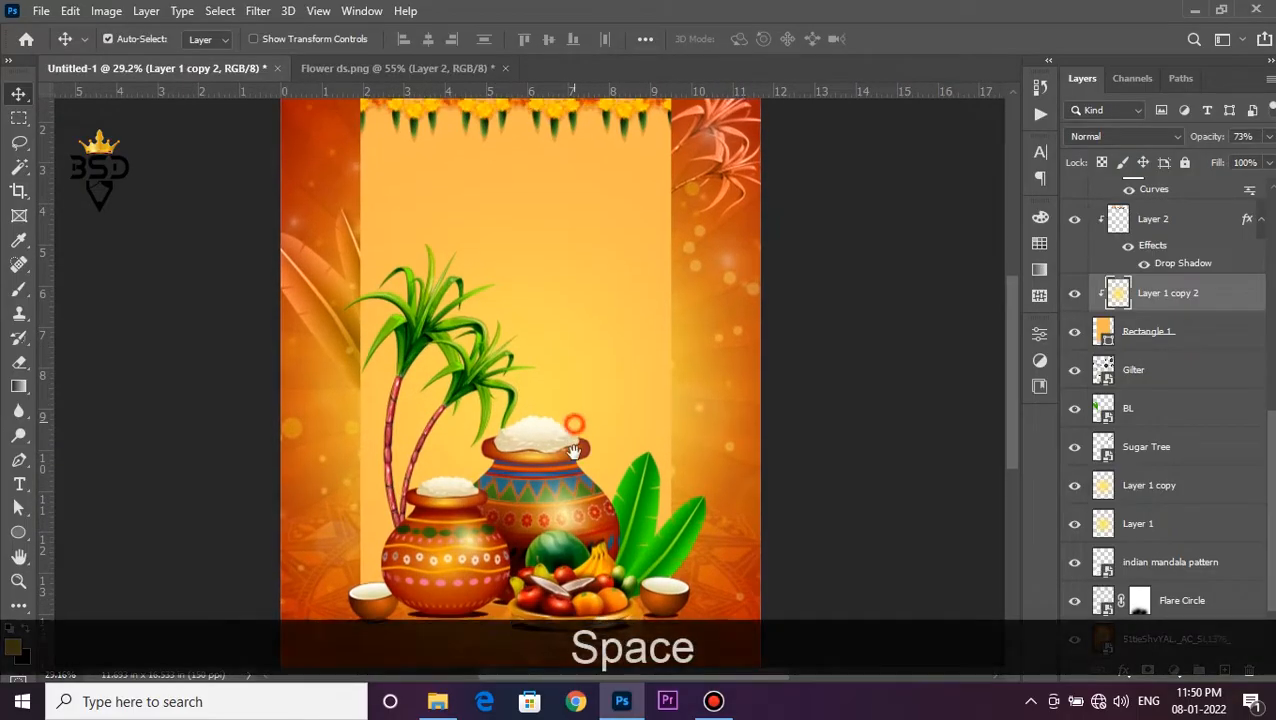
scroll(585, 499, down, 2)
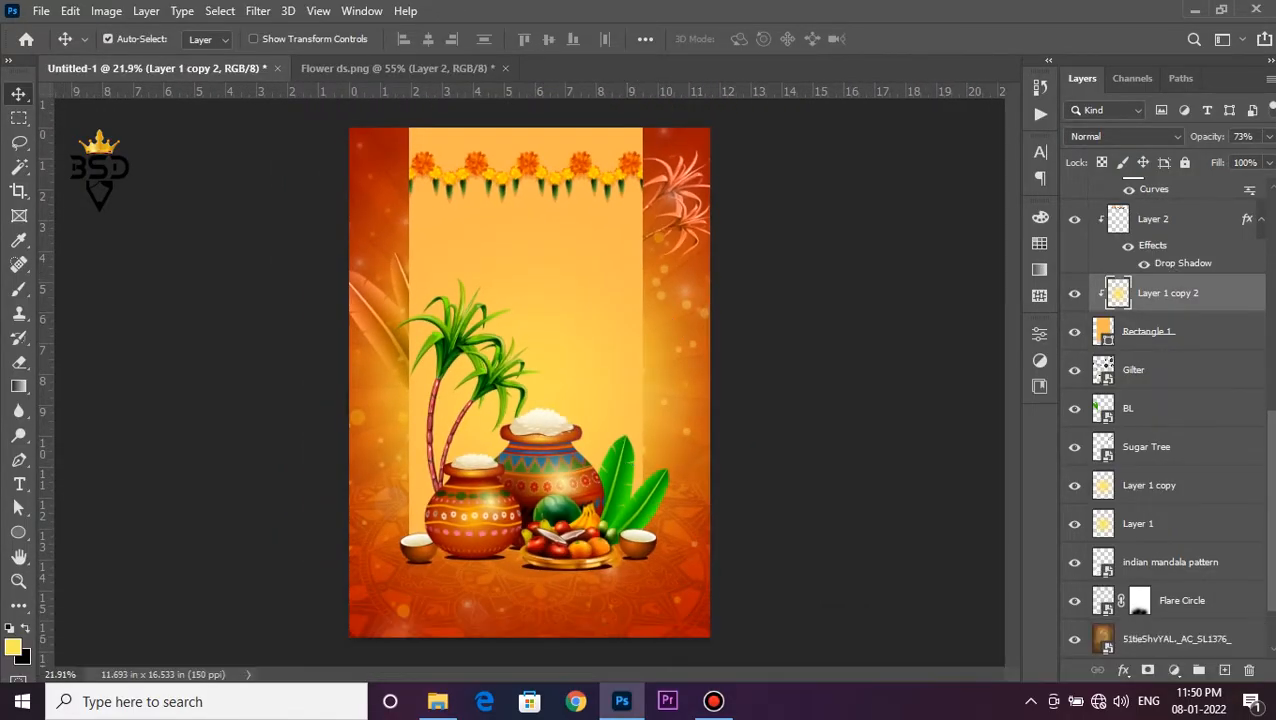
drag(1270, 430, 1260, 208)
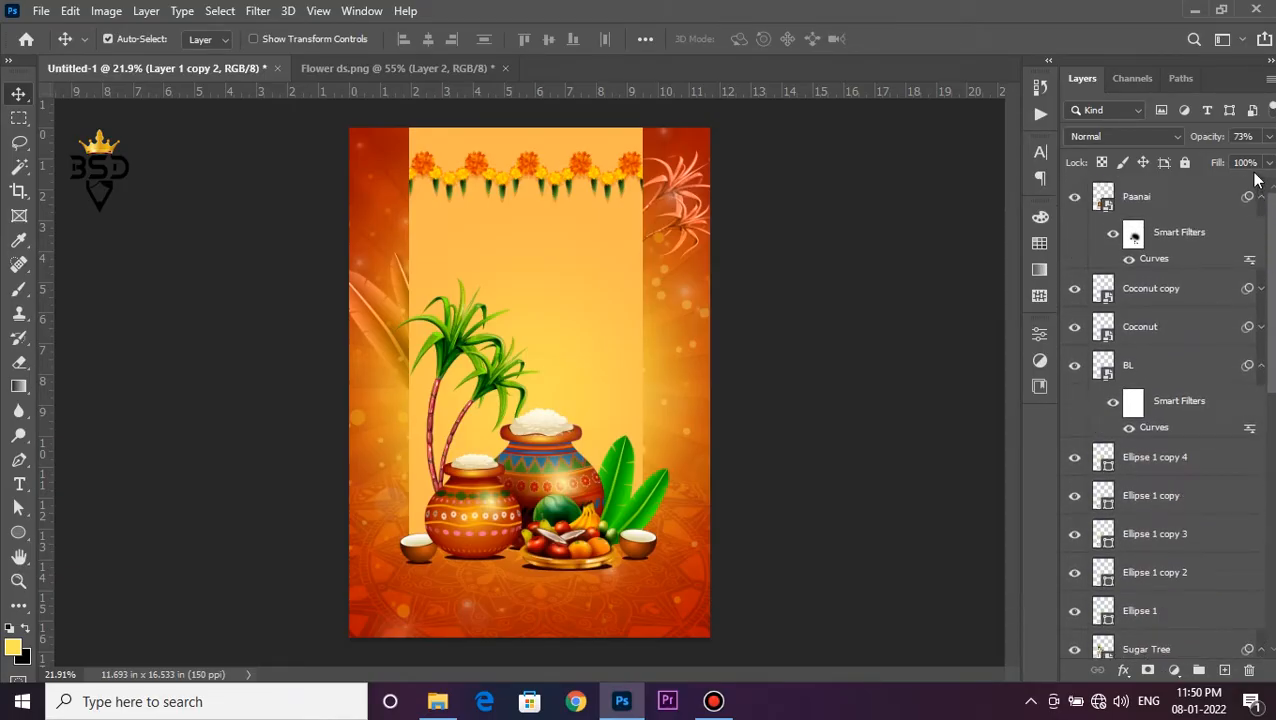
scroll(561, 339, up, 2)
drag(561, 339, 681, 373)
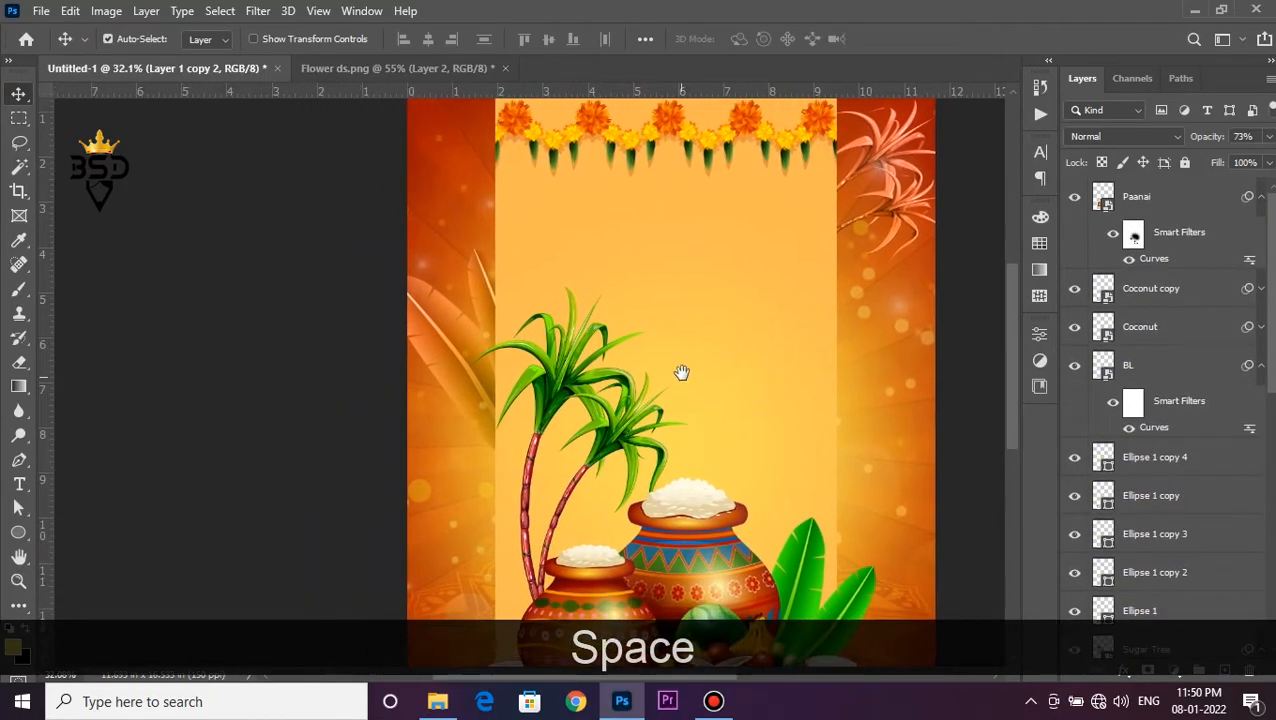
key(t)
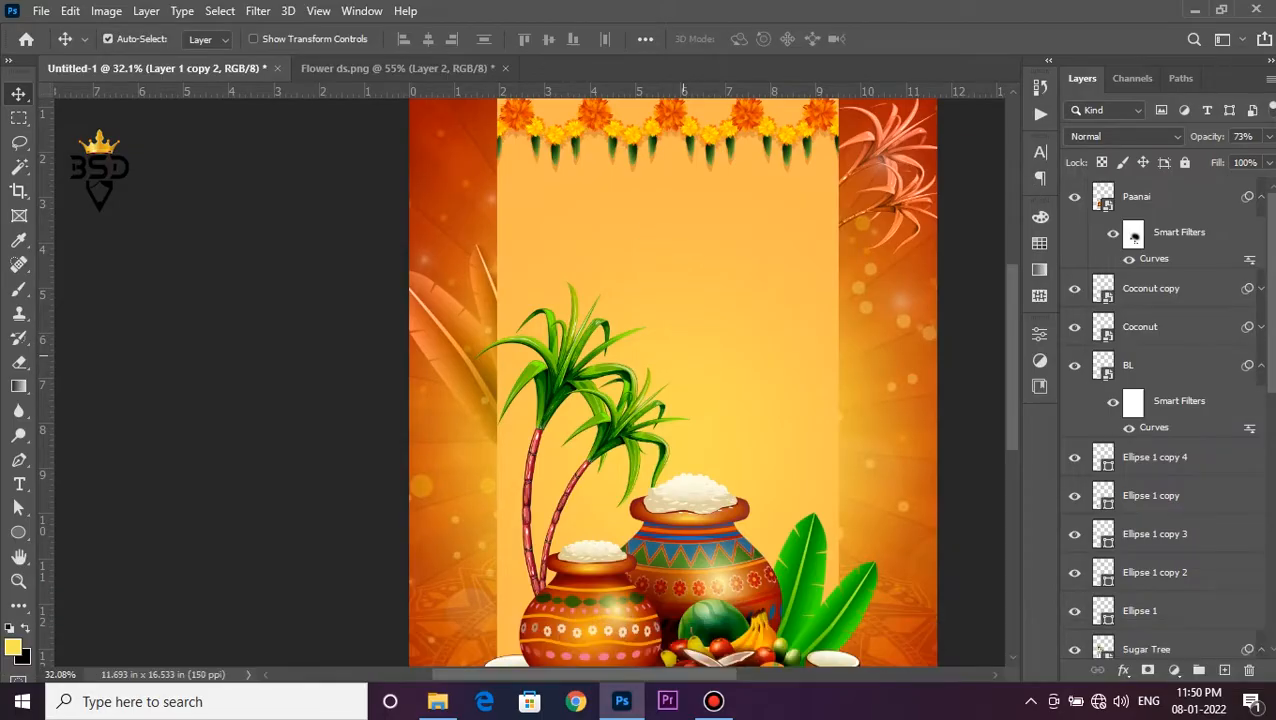
click(667, 216)
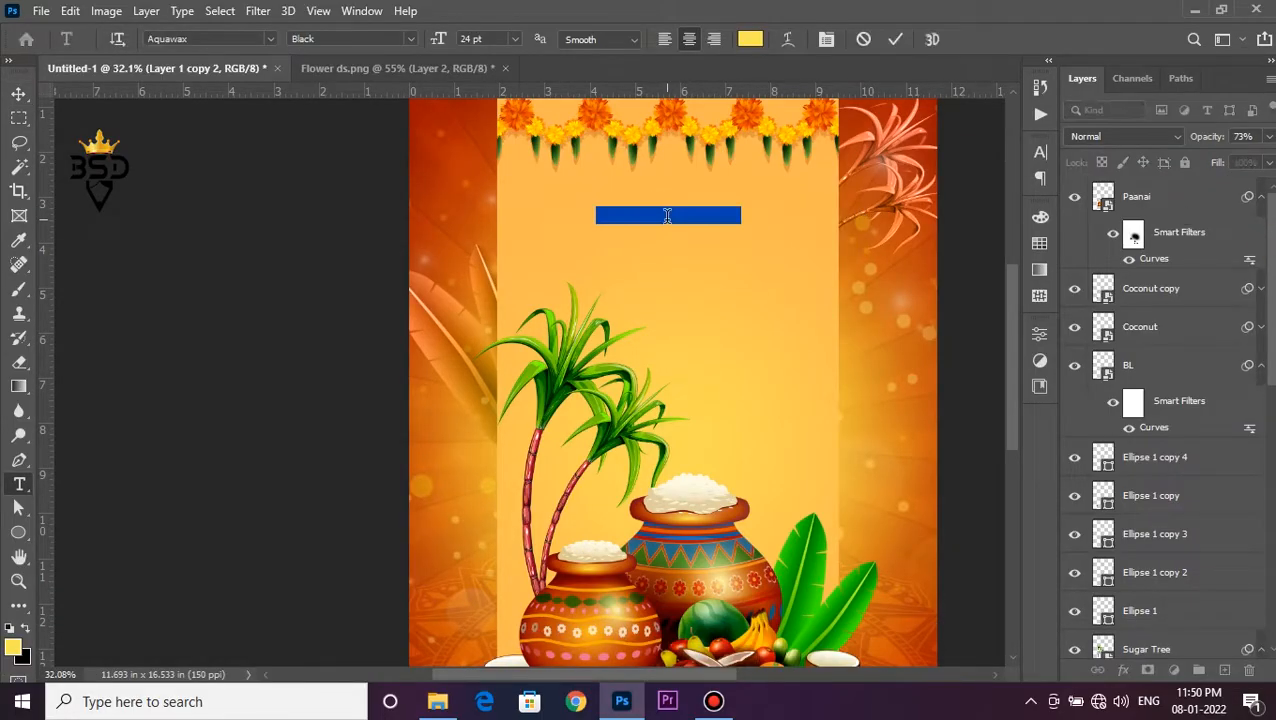
key(BackSpace)
text(a)
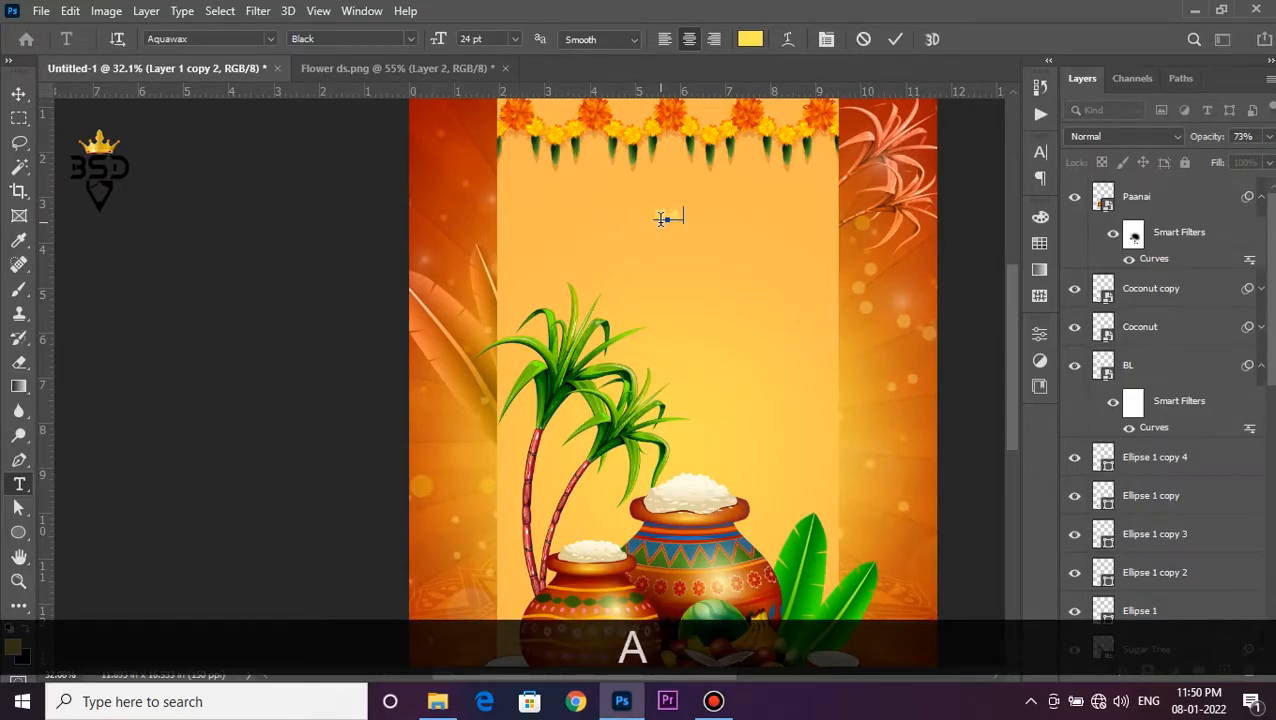
text(PPY)
Color the HAPPY text with the dark red (a32203) sampled from the poster's background.
key(ctrl+a)
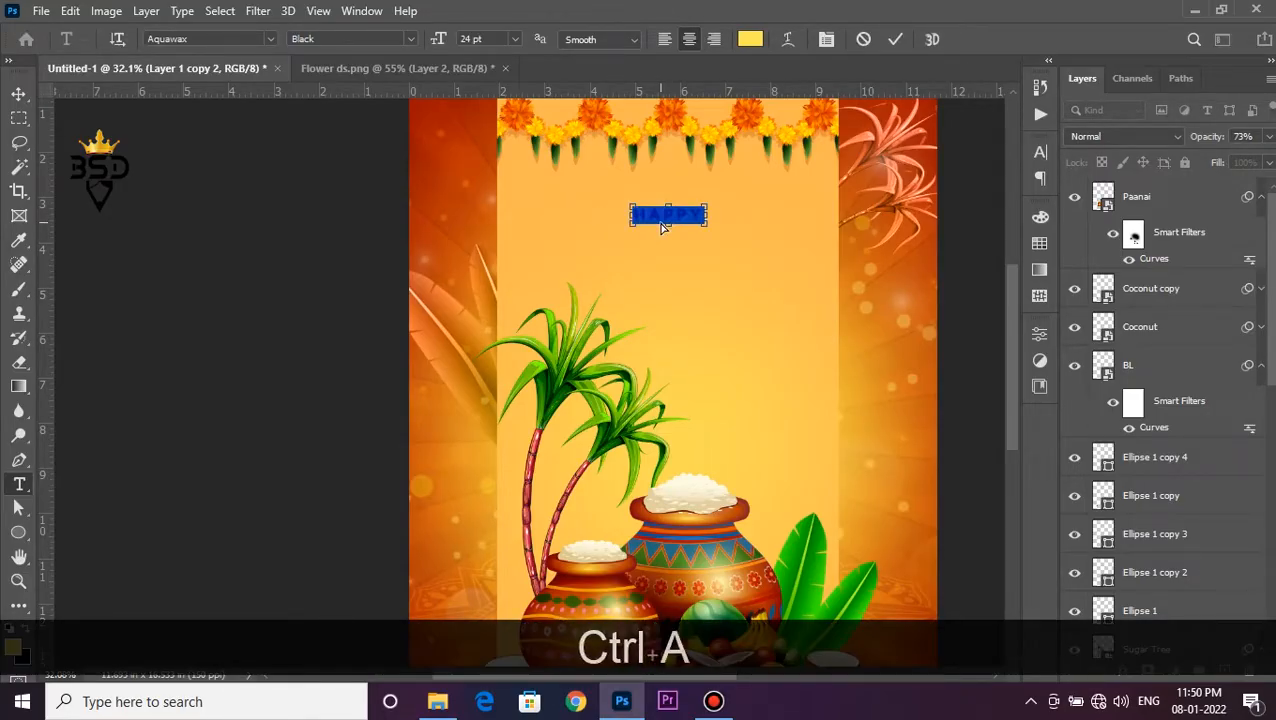
click(750, 39)
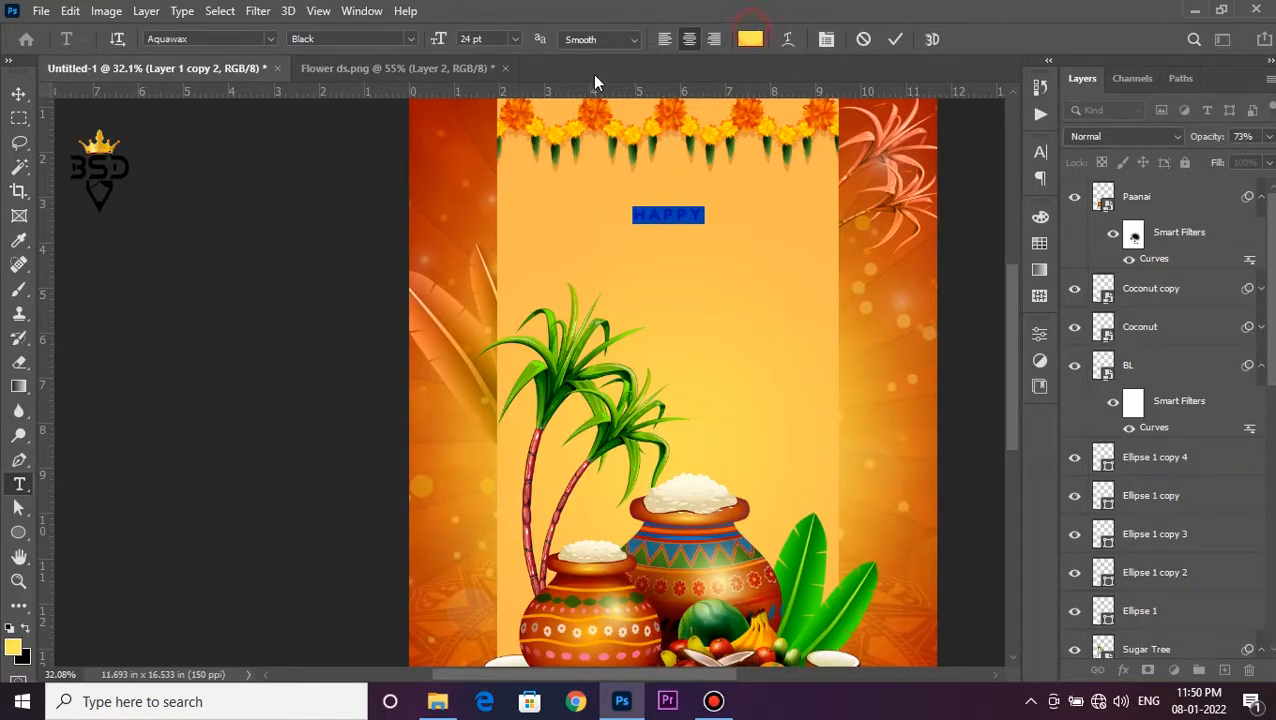
click(750, 39)
click(426, 162)
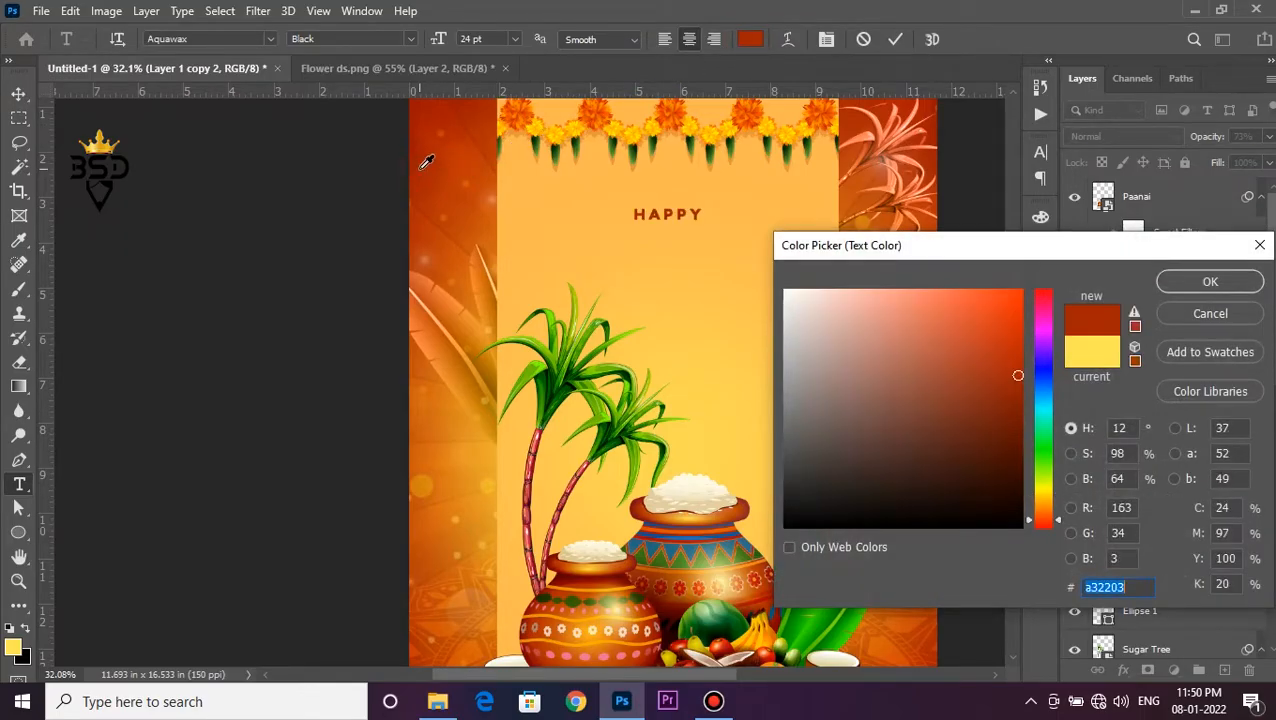
click(1166, 284)
click(894, 39)
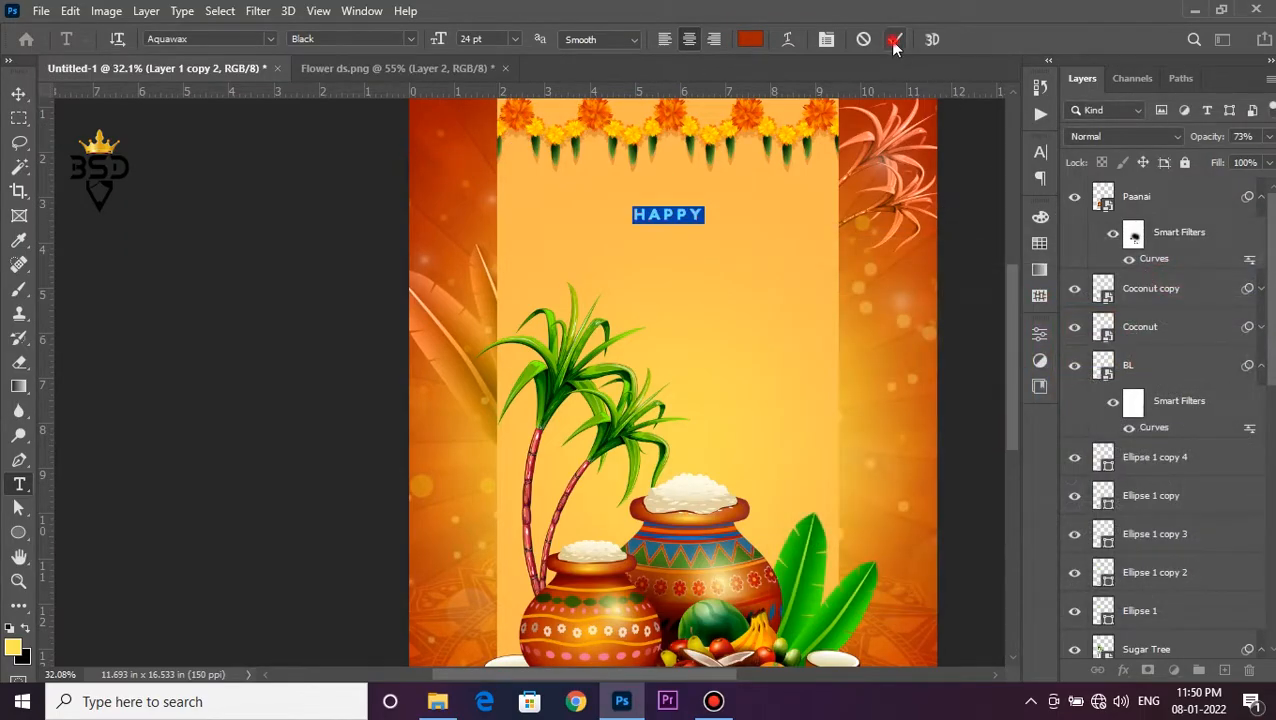
Add a separate text line PONGAL below HAPPY.
click(687, 280)
click(671, 270)
text(oNGAL)
Set the PONGAL text's tracking to 0 and its size to 81 pt.
key(ctrl+a)
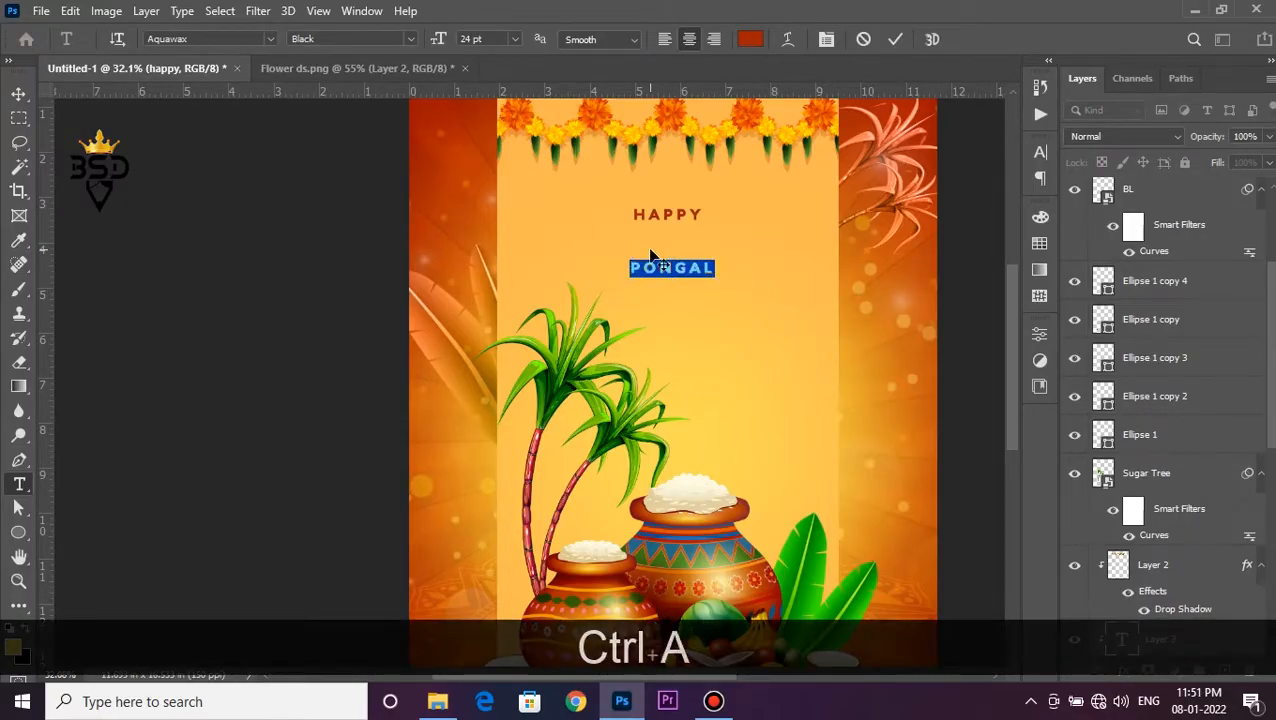
click(826, 39)
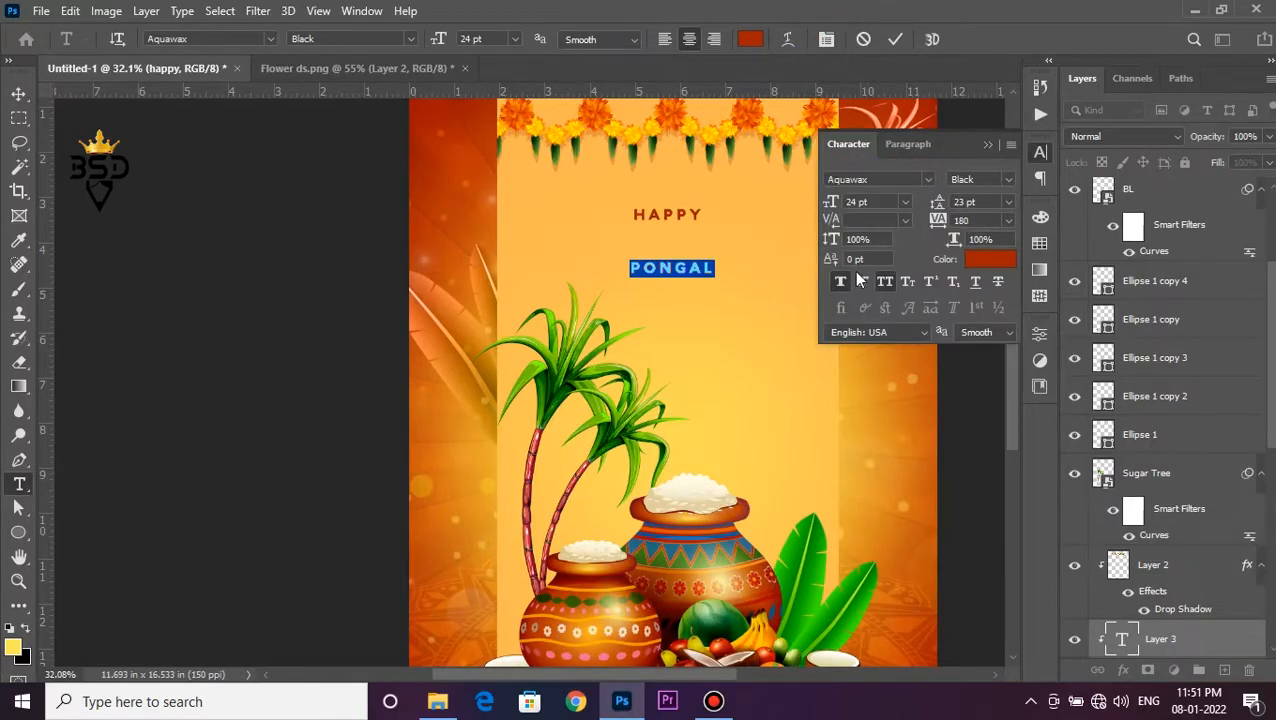
click(1007, 220)
click(988, 334)
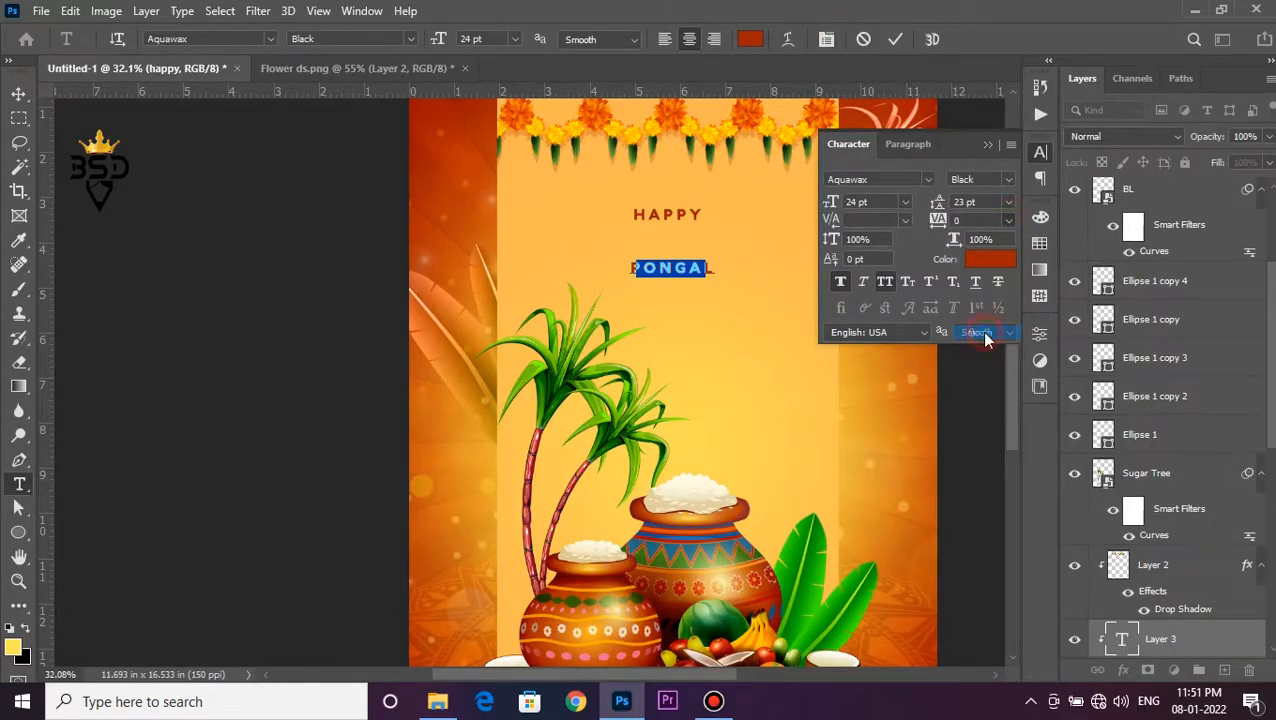
drag(829, 201, 879, 204)
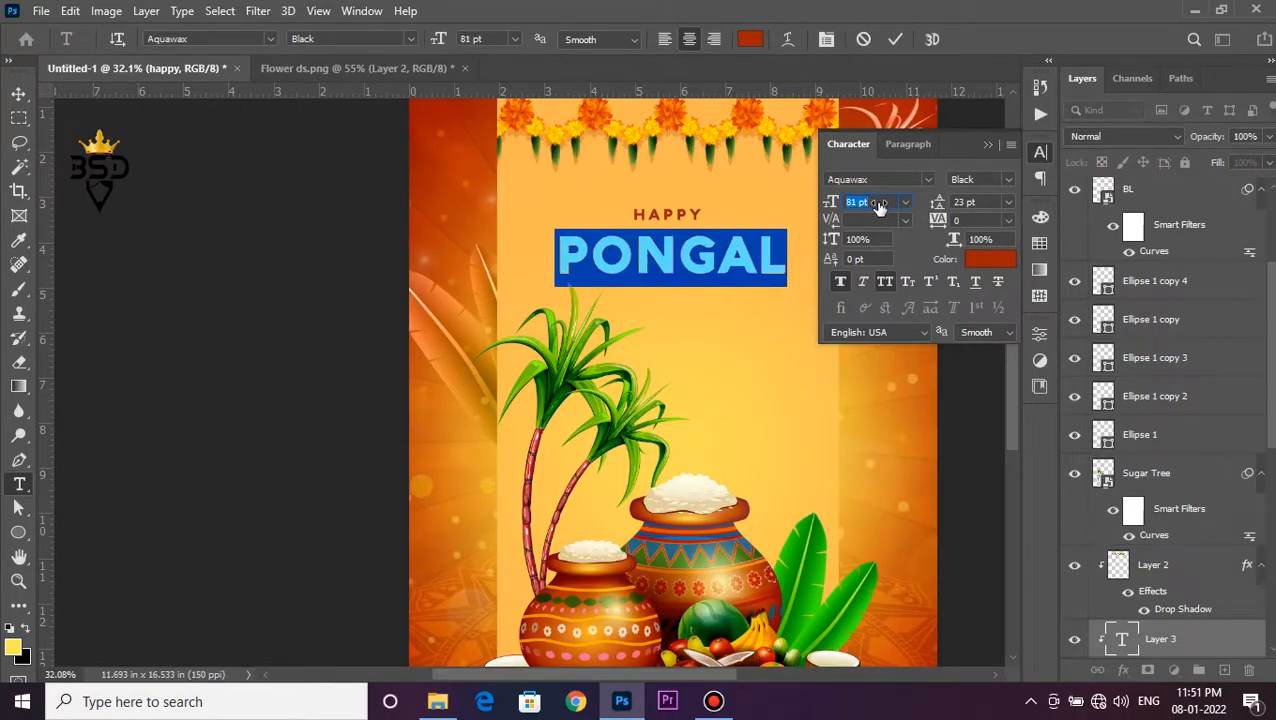
click(895, 42)
click(987, 147)
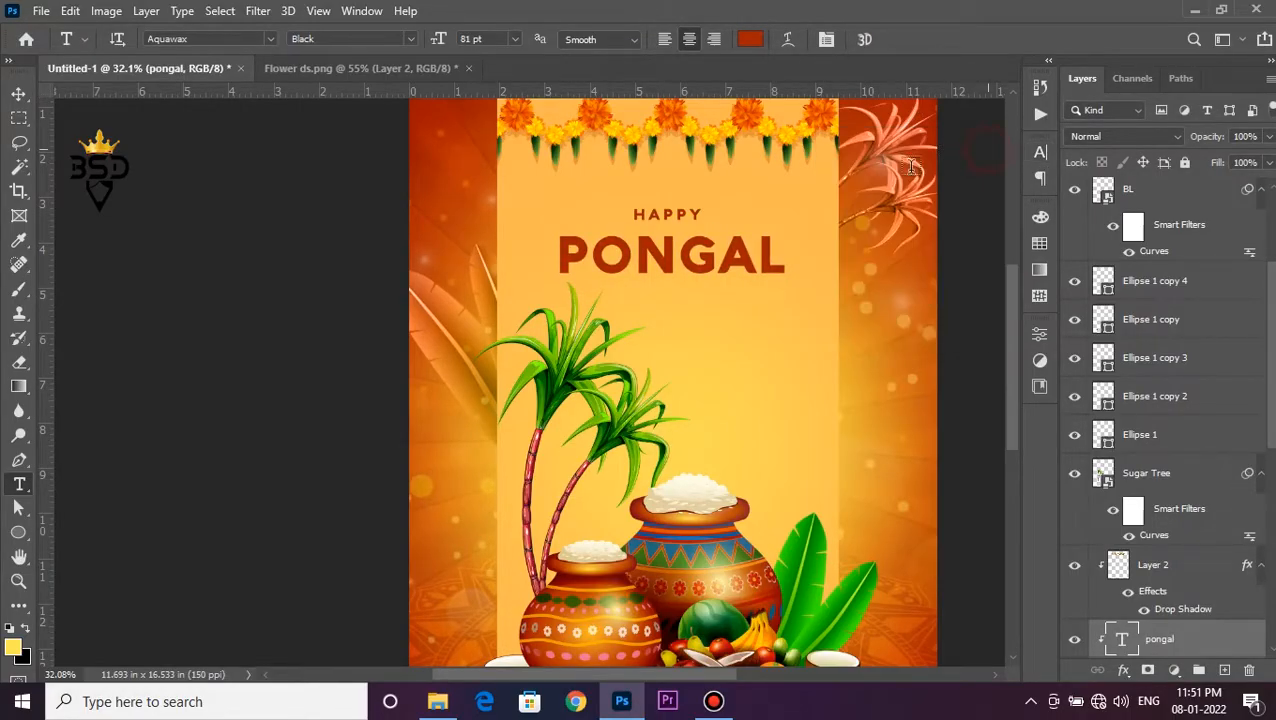
Nudge the PONGAL text slightly downward on the light orange panel.
scroll(570, 256, down, 3)
scroll(570, 256, up, 3)
key(v)
key(Down)
key(Down)
key(Down)
key(Down)
key(Down)
key(Down)
Nudge the HAPPY text down closer to PONGAL and scale it up slightly, keeping it centered.
click(525, 206)
right_click(540, 209)
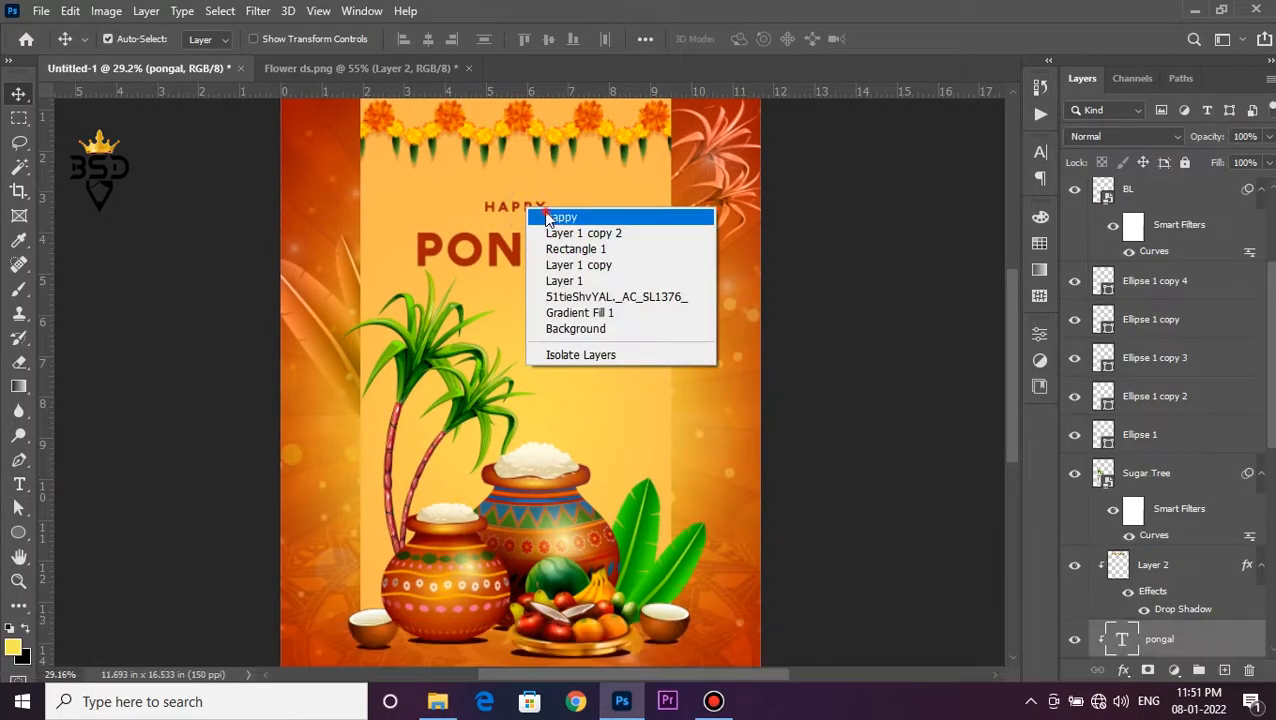
click(543, 211)
key(Down)
key(Down)
key(Down)
key(Down)
scroll(559, 209, up, 3)
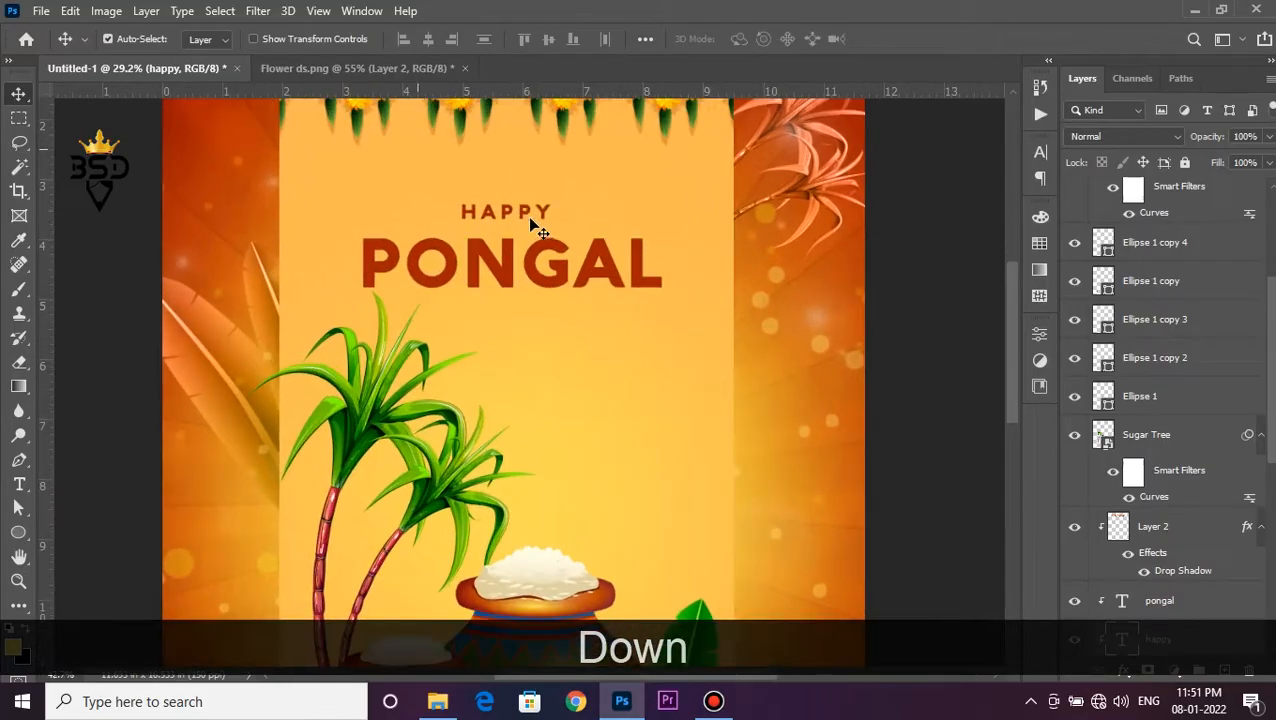
key(ctrl+t)
drag(566, 194, 581, 193)
key(Return)
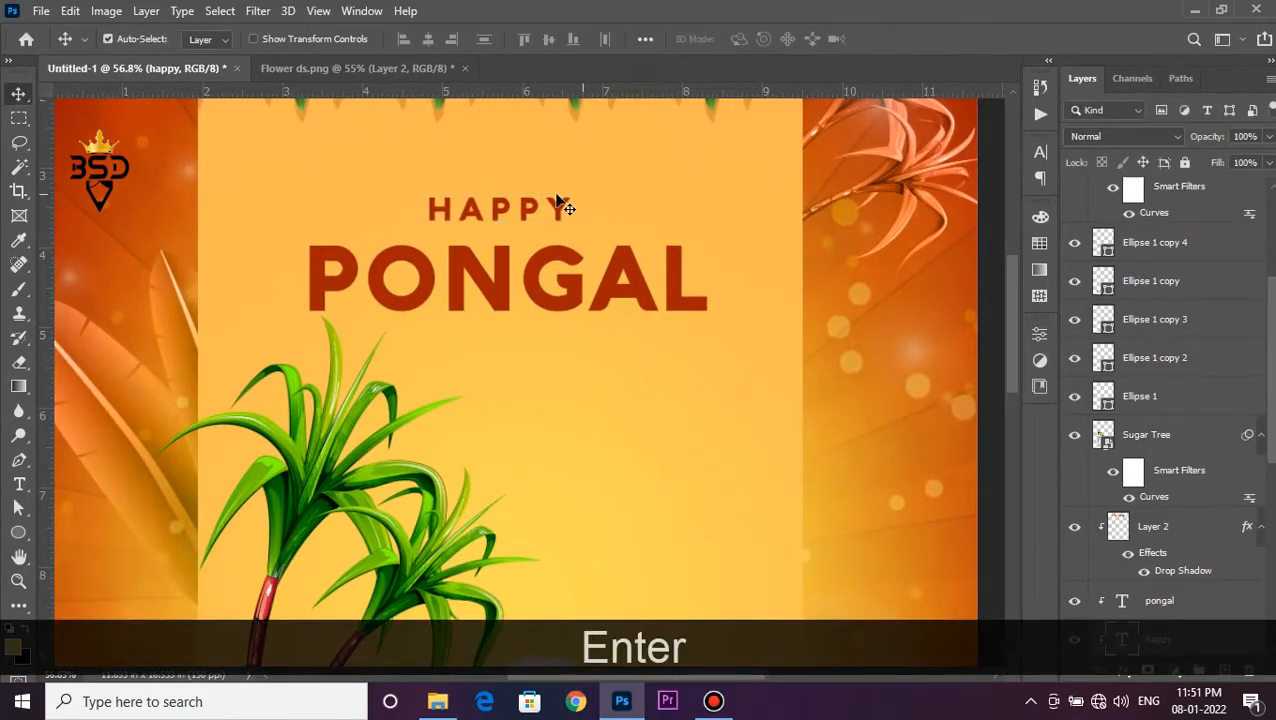
Examine the whole poster to judge the title's placement and balance.
scroll(561, 203, down, 3)
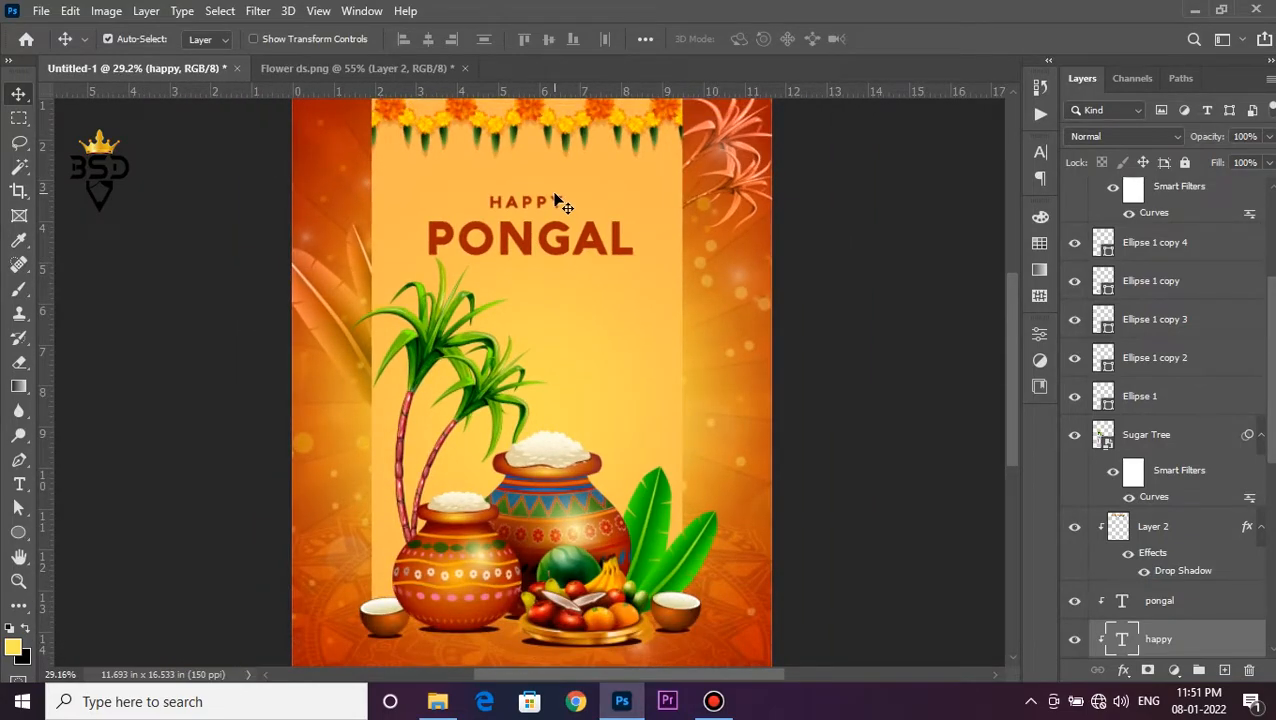
scroll(558, 208, down, 3)
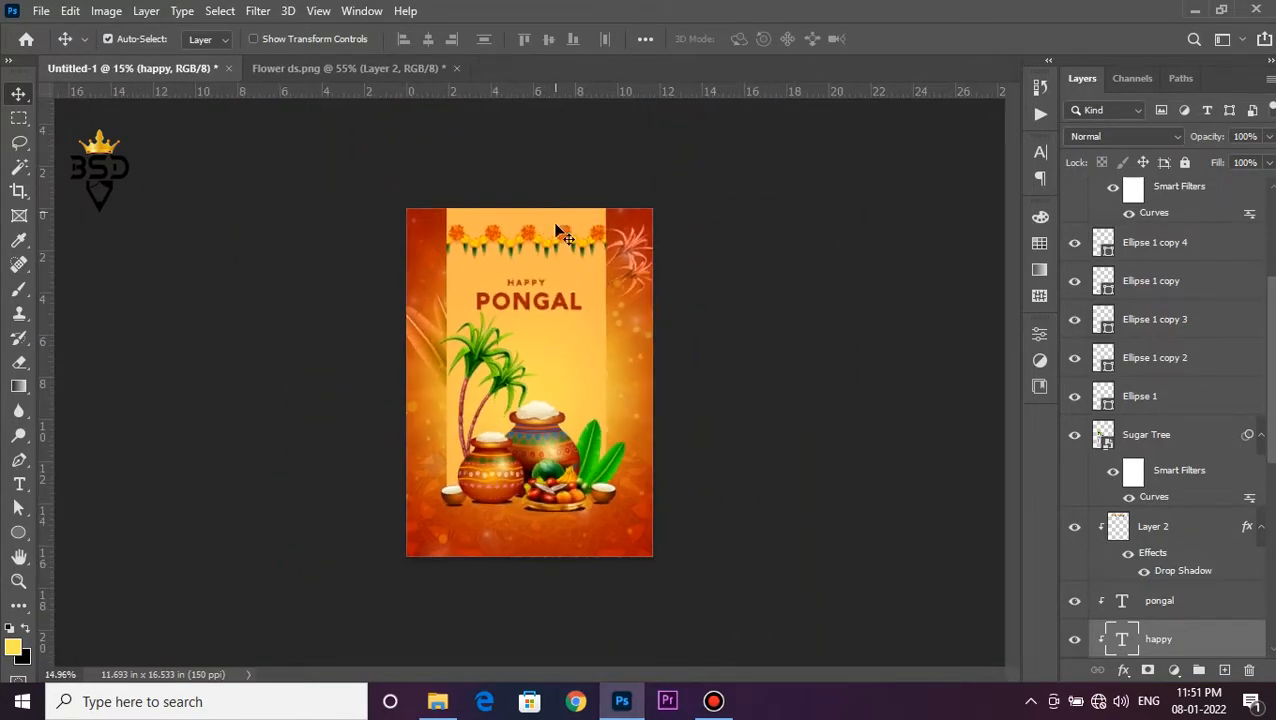
scroll(555, 235, up, 2)
key(space)
scroll(562, 315, down, 2)
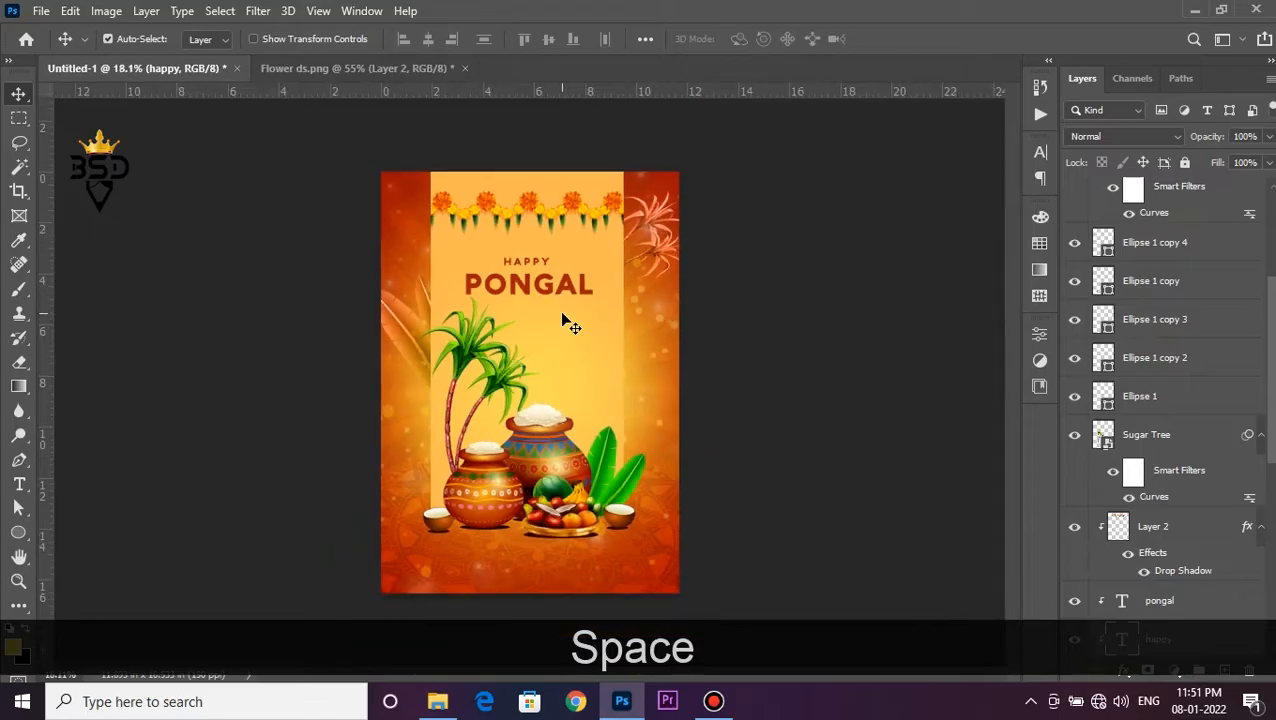
key(space)
scroll(562, 251, up, 1)
scroll(530, 270, down, 1)
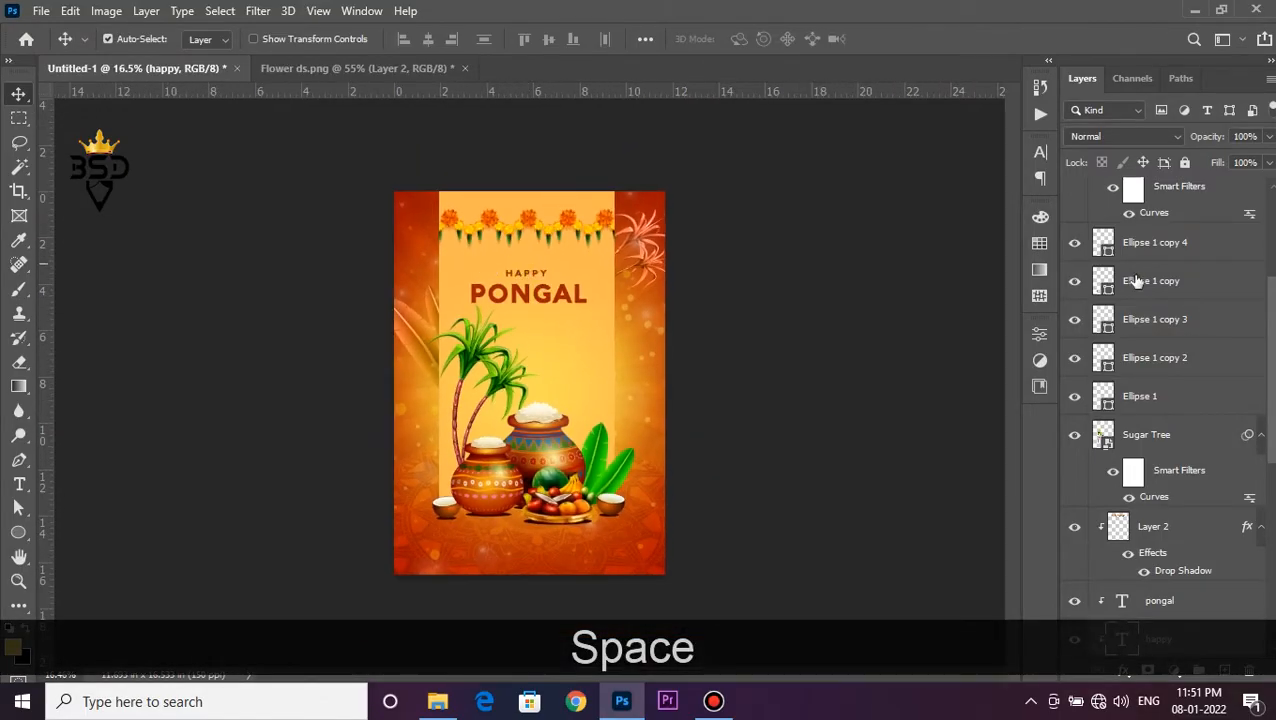
Create a new layer above the Paanai layer and fill it with black.
scroll(1191, 197, up, 4)
click(1191, 197)
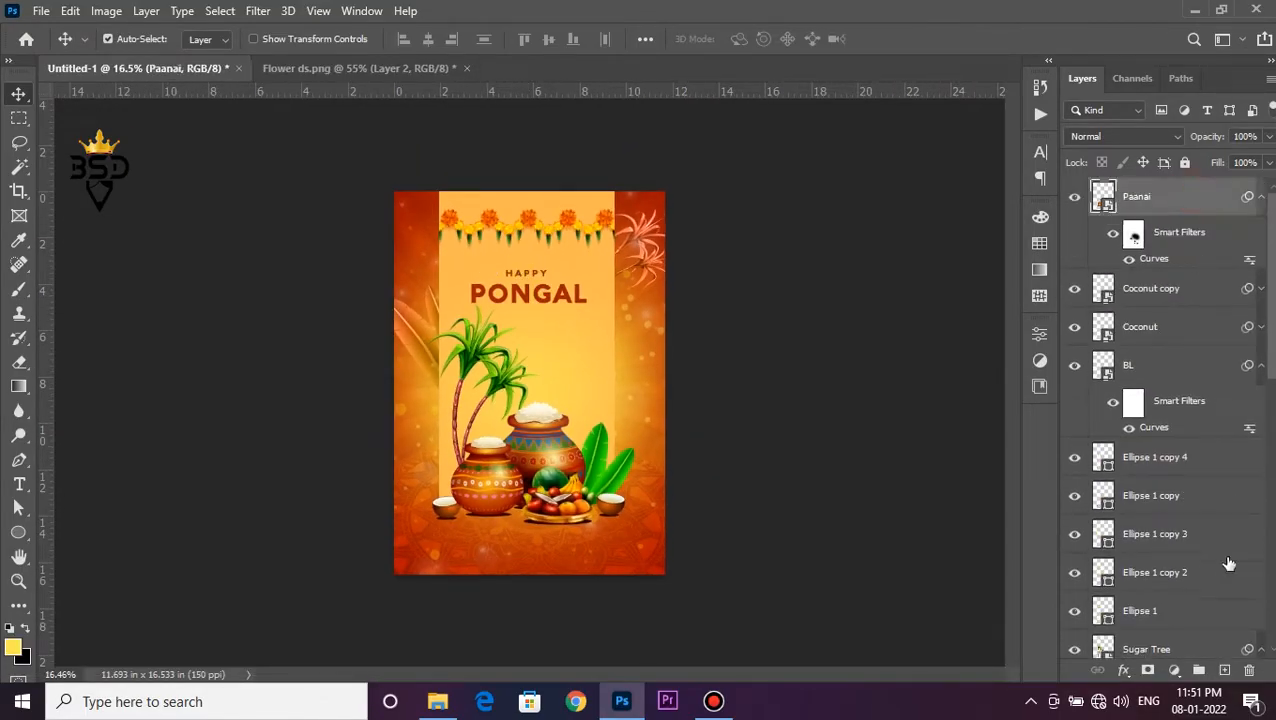
click(1224, 671)
key(ctrl+BackSpace)
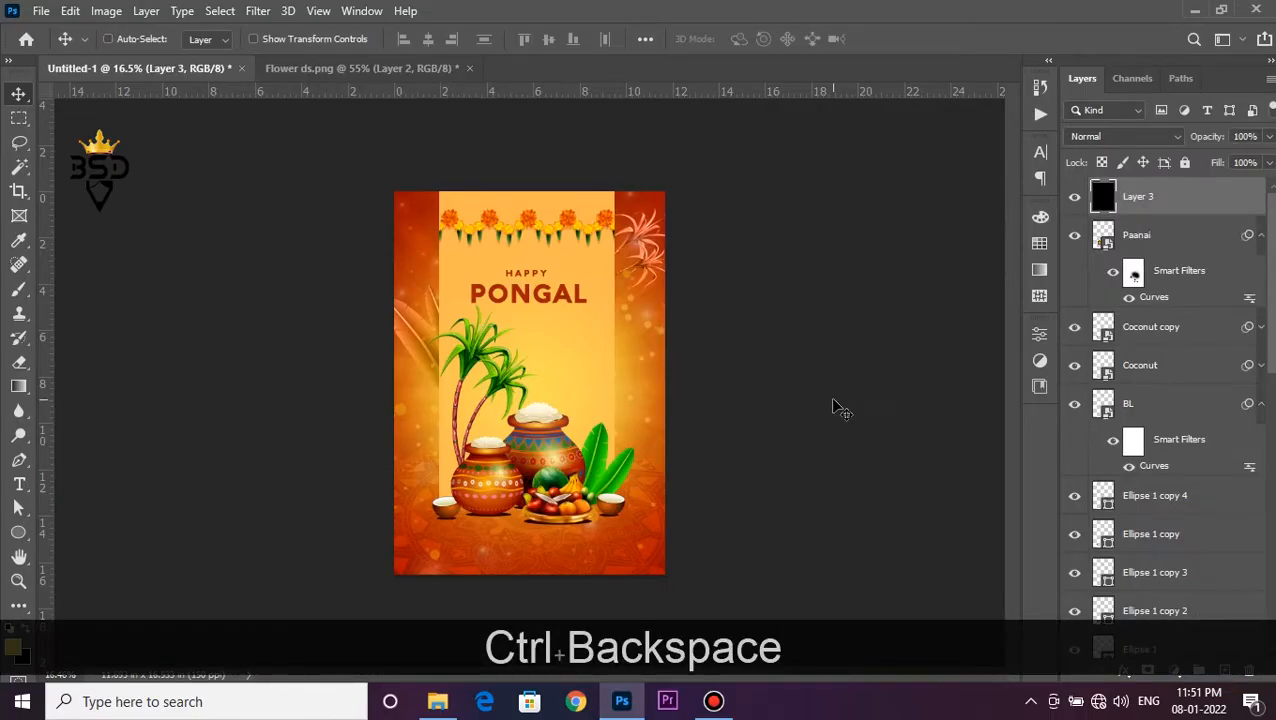
Frame the poster by giving the black layer 0% fill and a white 45 px stroke positioned inside.
click(1124, 671)
click(1136, 529)
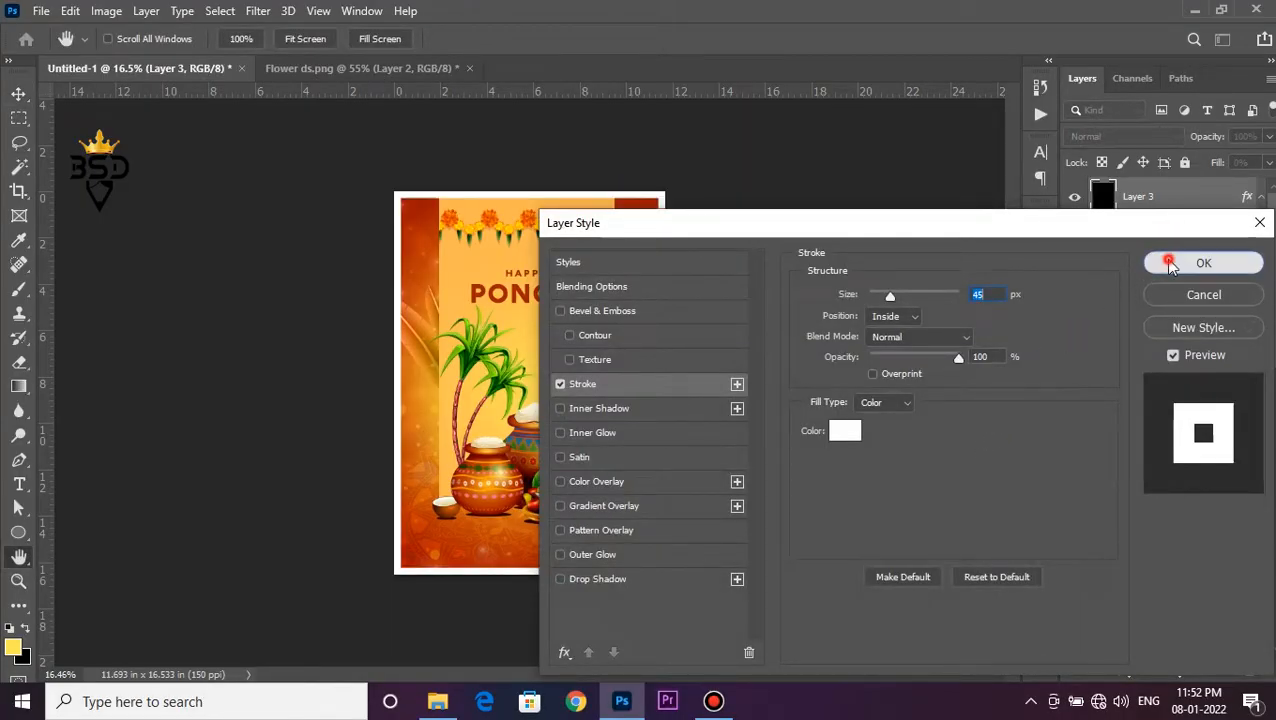
click(1203, 262)
Examine the complete poster with its white border fitted to the window.
scroll(610, 315, up, 2)
scroll(606, 309, down, 1)
scroll(606, 309, up, 1)
key(z)
right_click(607, 311)
click(643, 318)
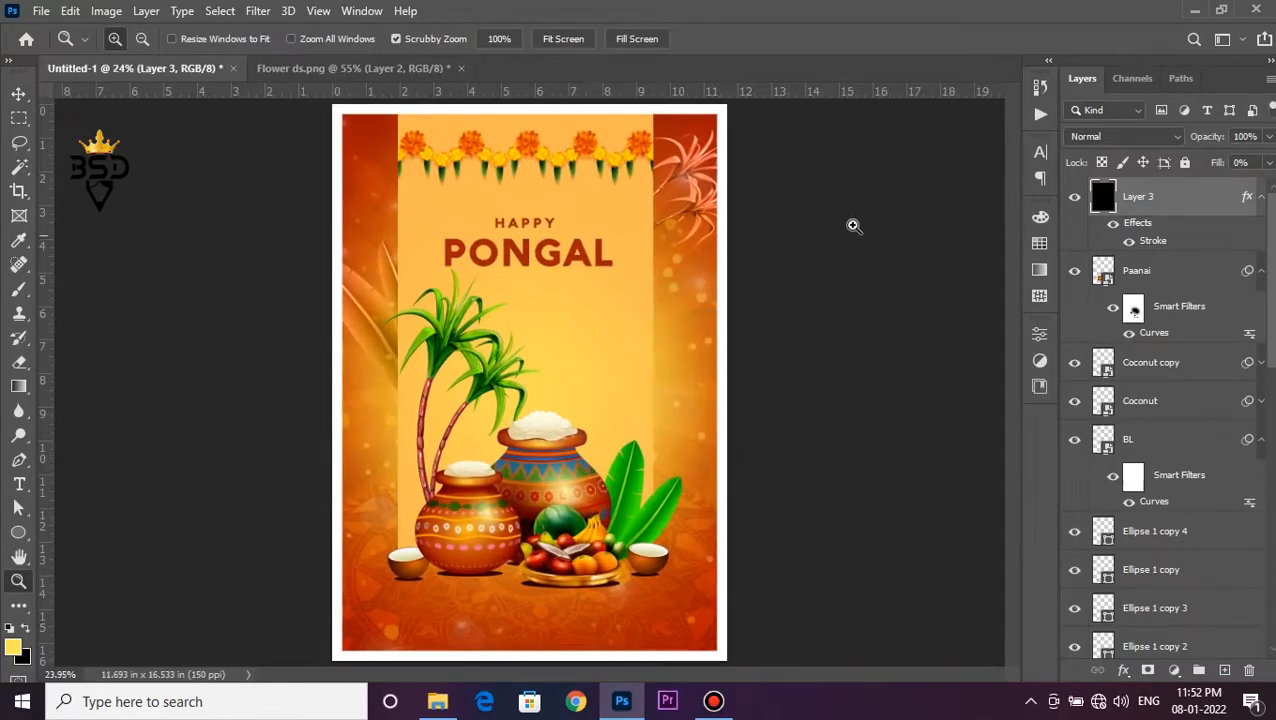
key(v)
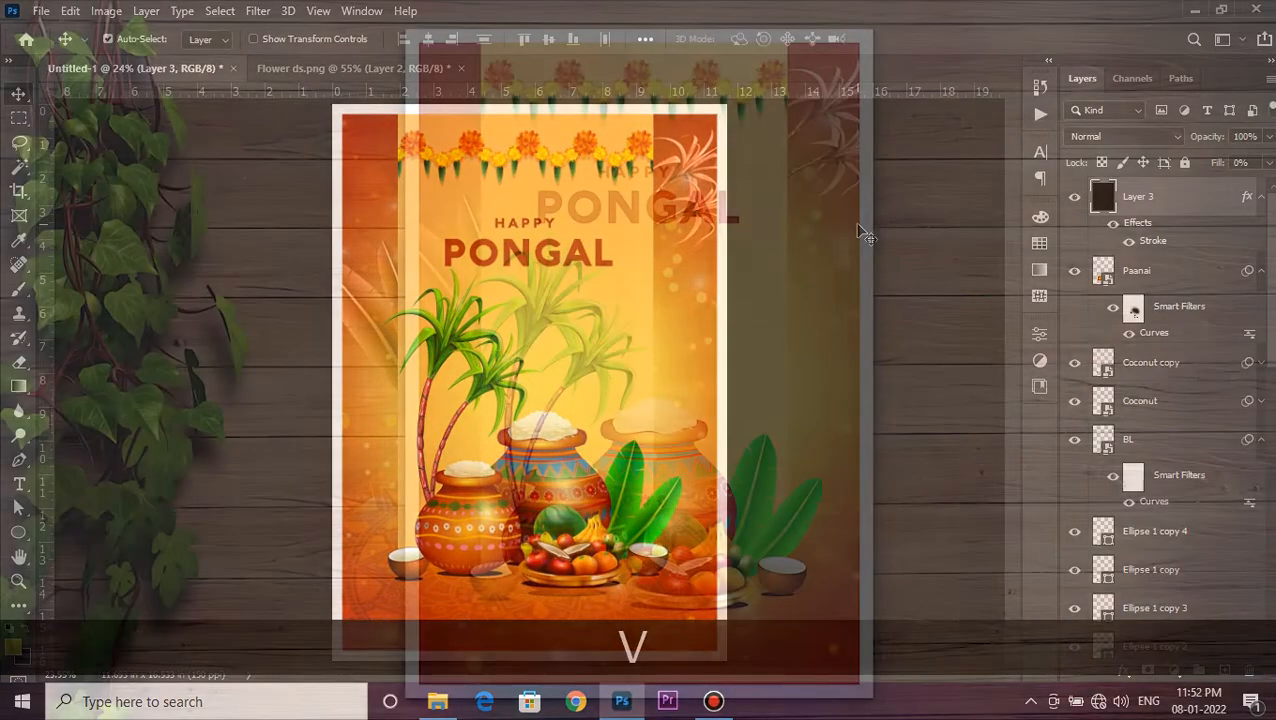